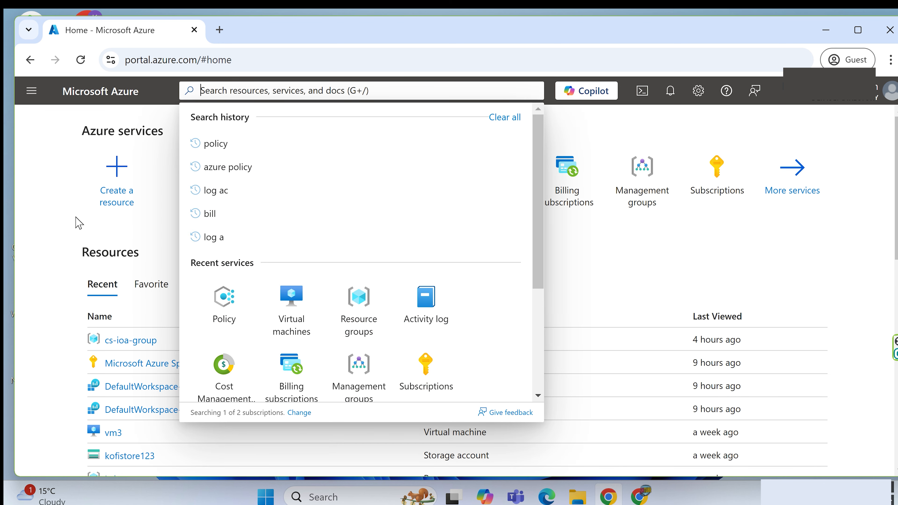
Search the portal for "policy" and open the Compliance page of the Policy service.
click(73, 219)
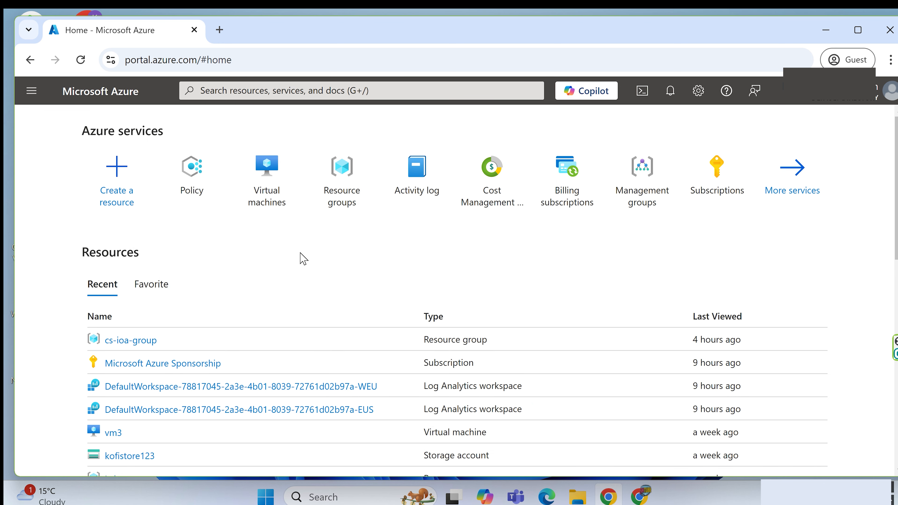
click(294, 90)
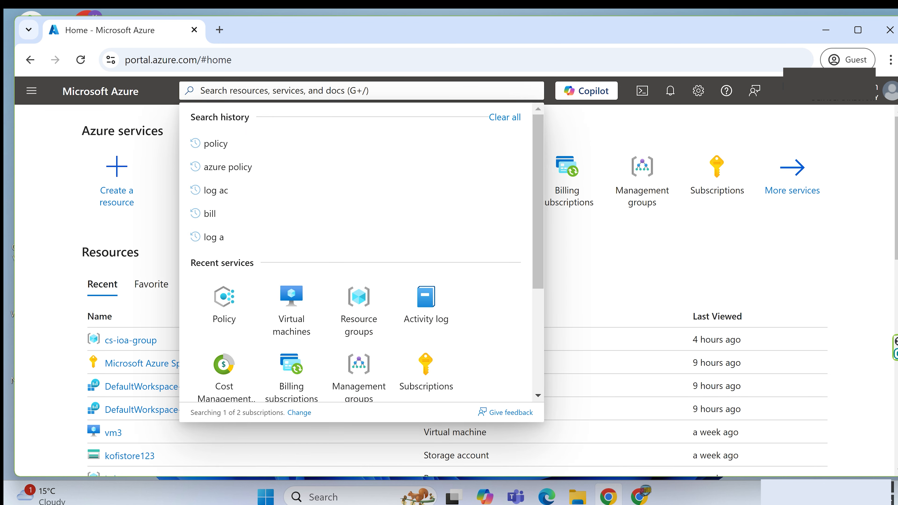
text(policy)
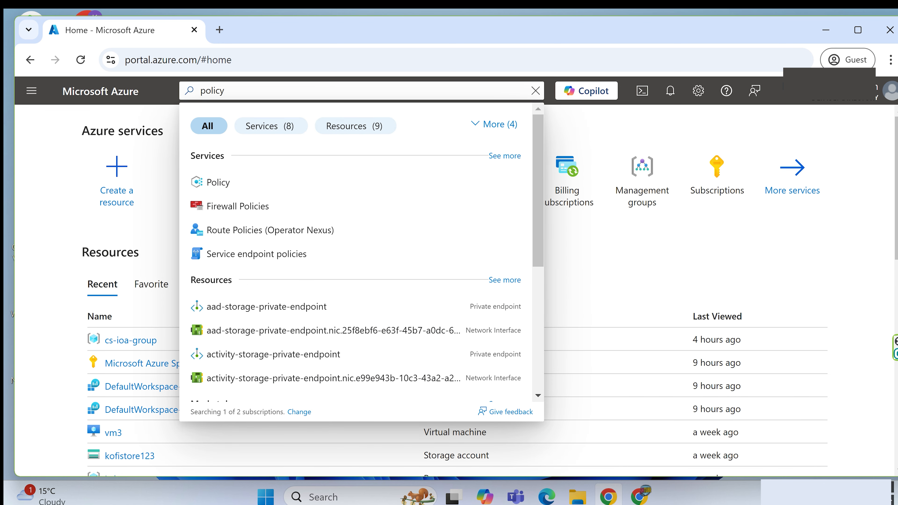
click(214, 185)
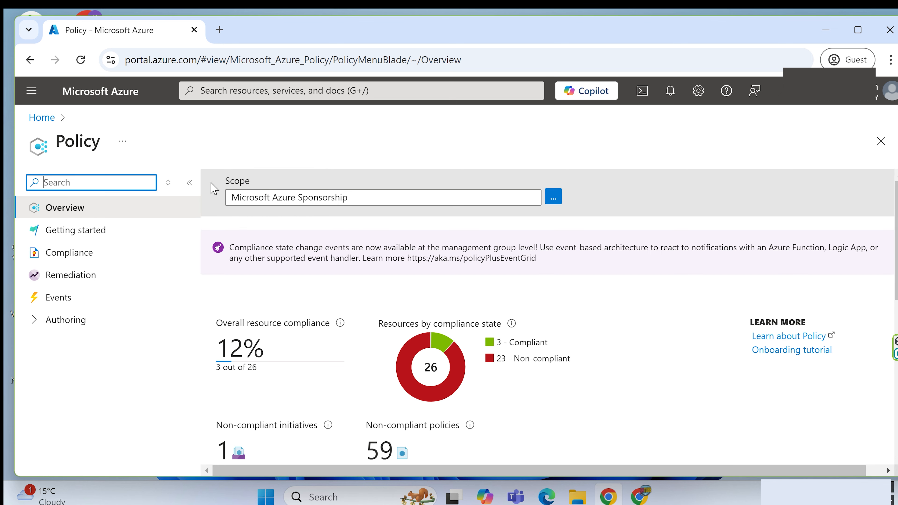
click(68, 257)
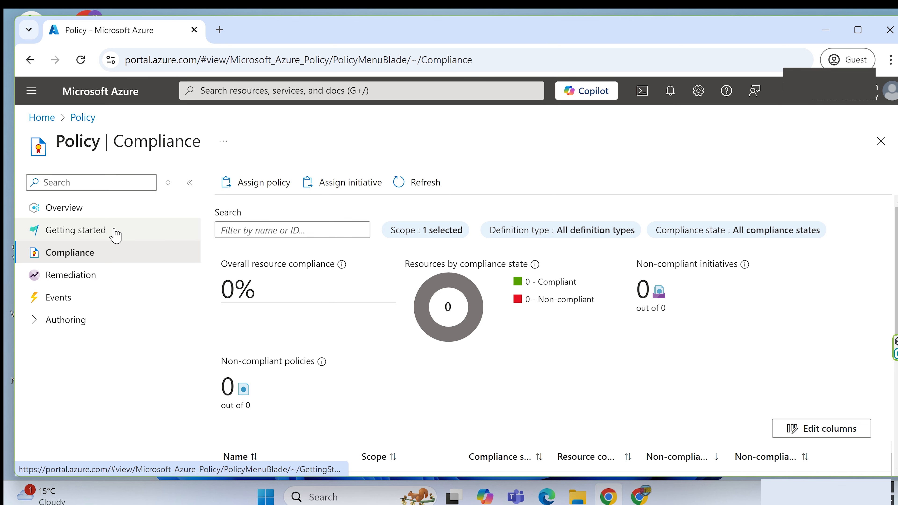
Start a new policy assignment and exclude the kofitest-rg resource group from its Microsoft Azure Sponsorship scope.
click(260, 189)
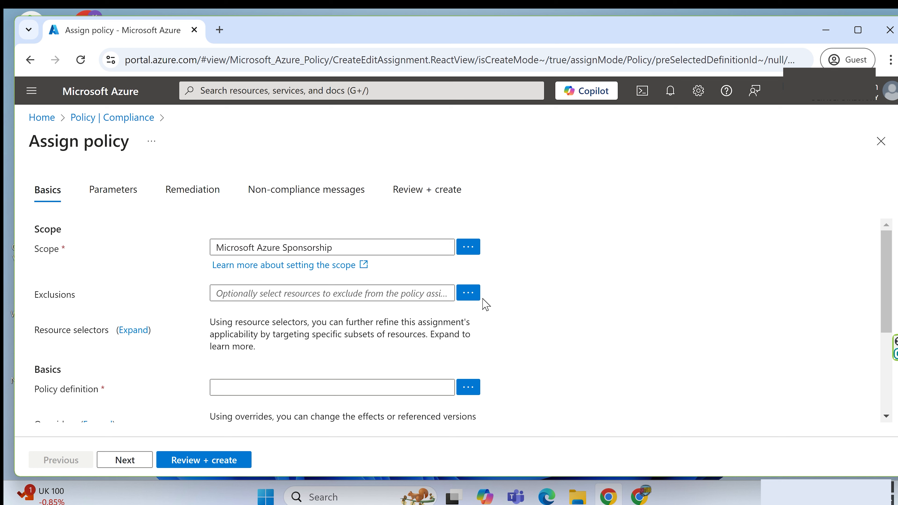
click(469, 296)
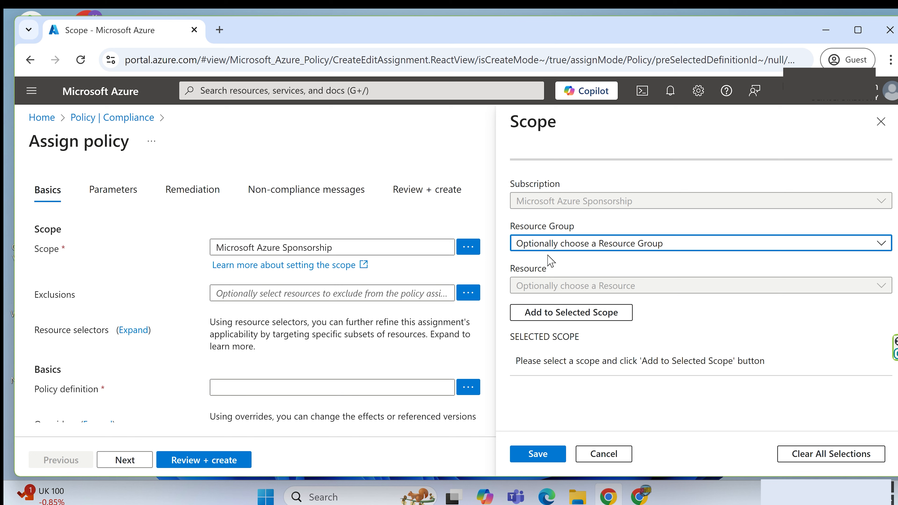
click(553, 247)
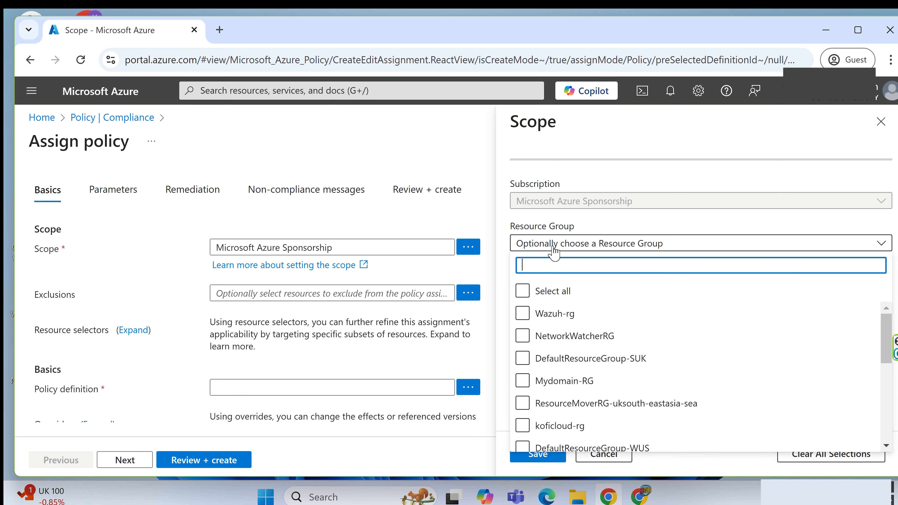
text(ko)
click(521, 313)
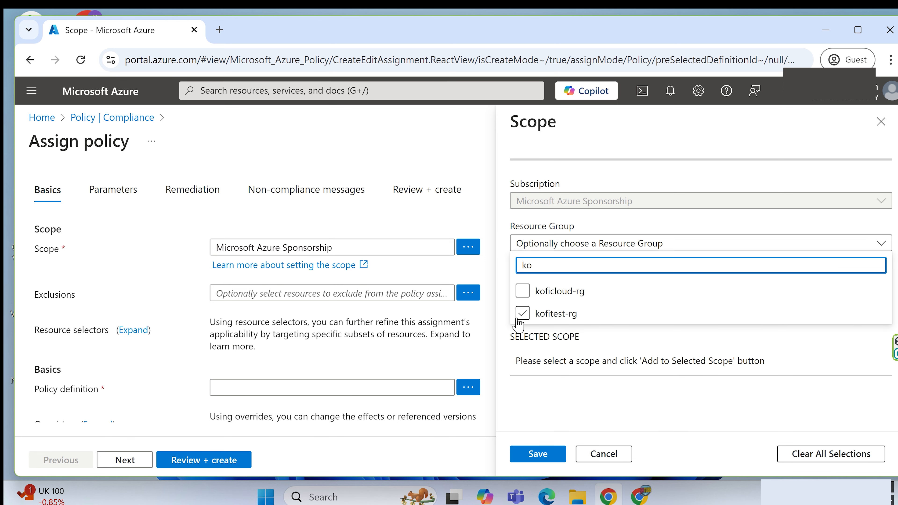
click(518, 318)
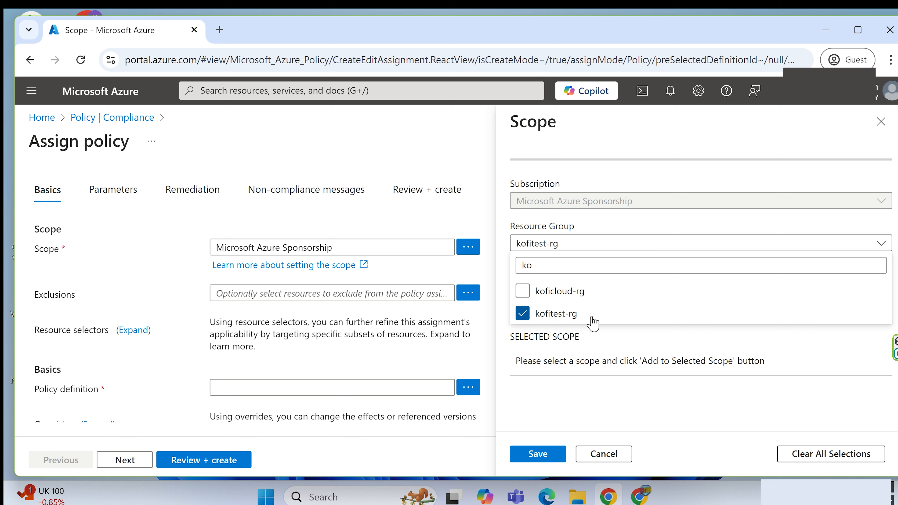
click(584, 396)
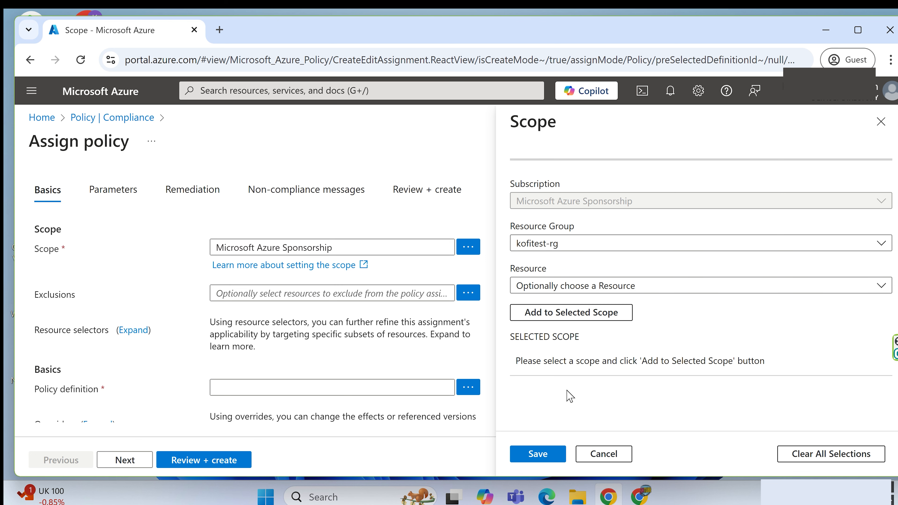
click(535, 288)
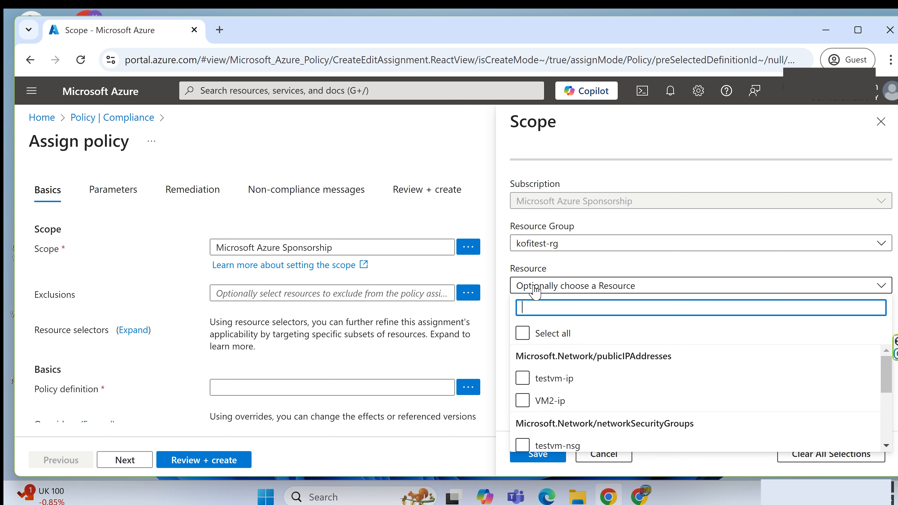
click(535, 289)
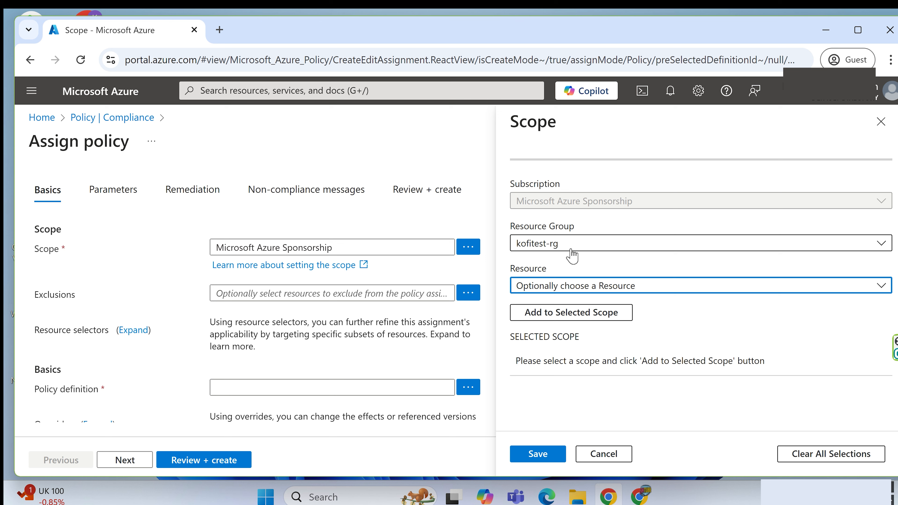
click(583, 264)
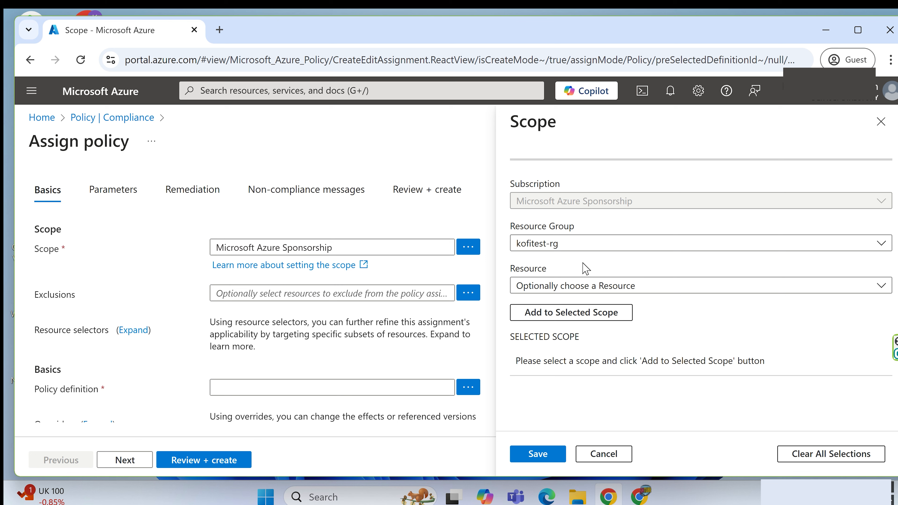
click(544, 457)
click(538, 215)
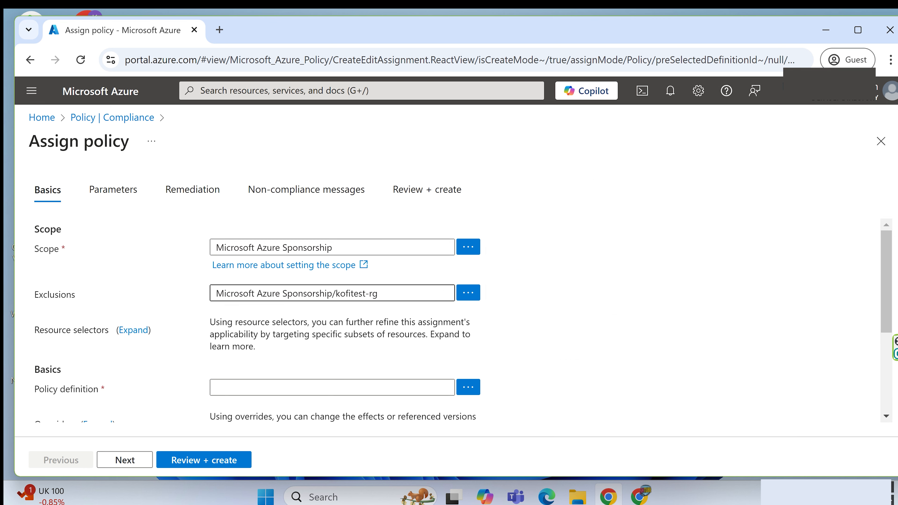
Search the available definitions for "location" and add Allowed locations as the assignment's policy definition.
scroll(577, 325, down, 4)
scroll(578, 326, up, 2)
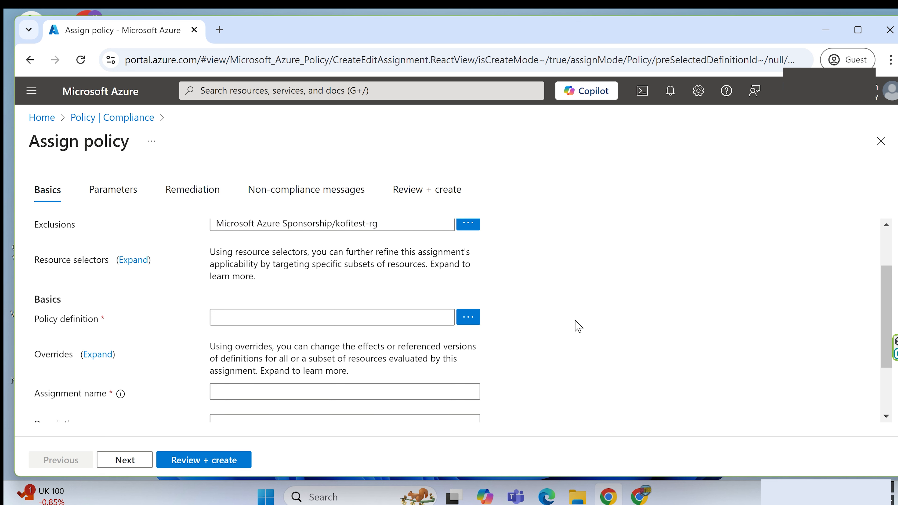
click(468, 318)
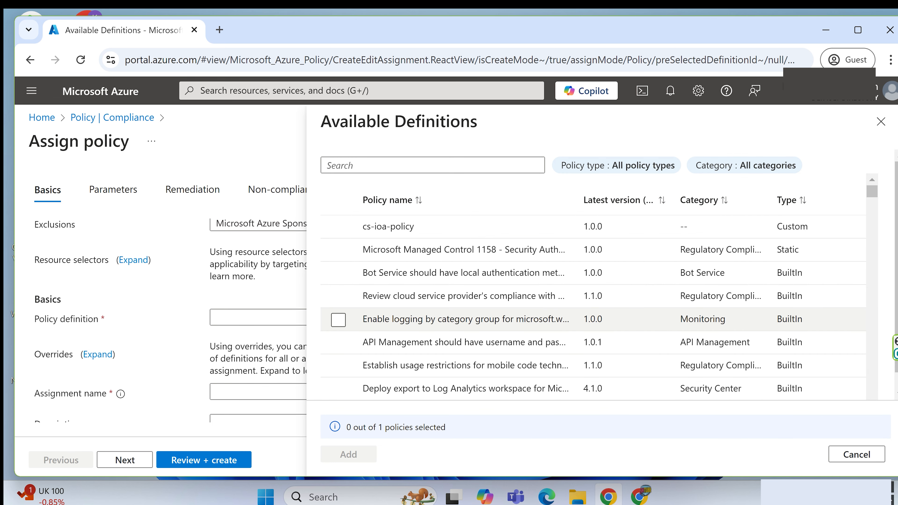
click(379, 165)
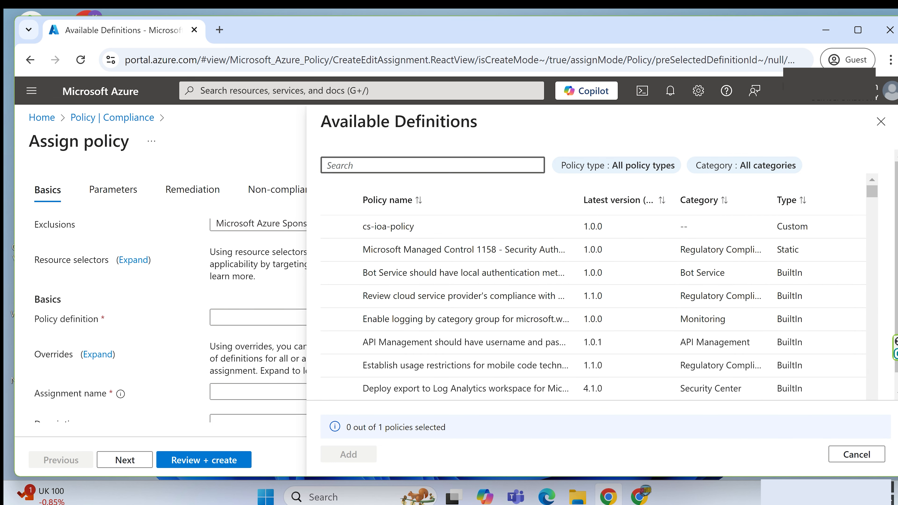
text(location)
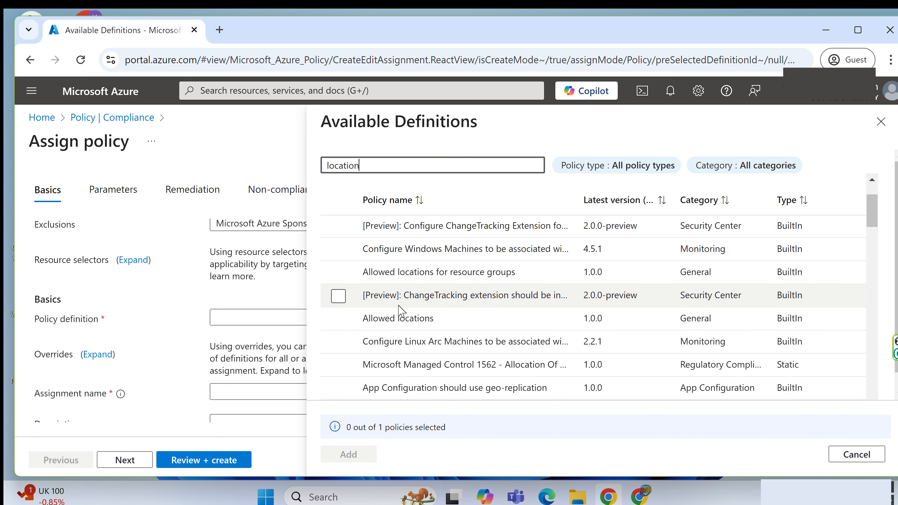
click(338, 321)
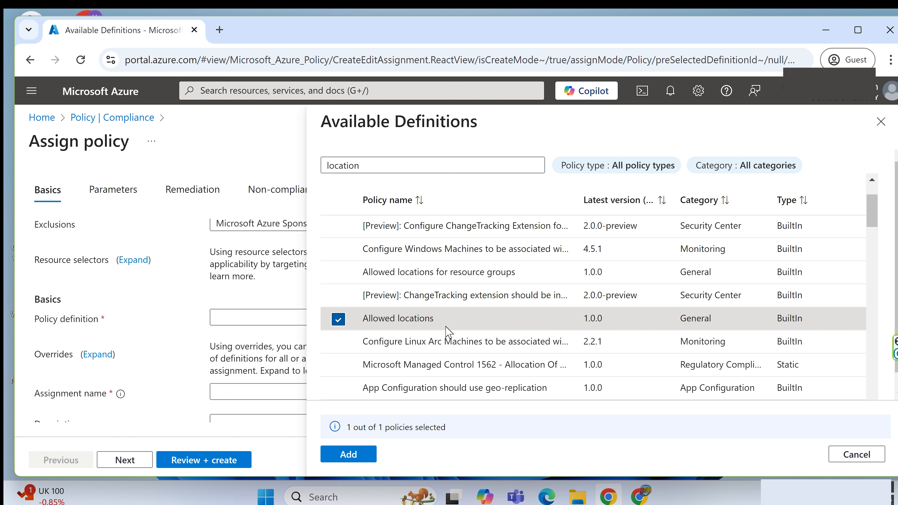
click(353, 456)
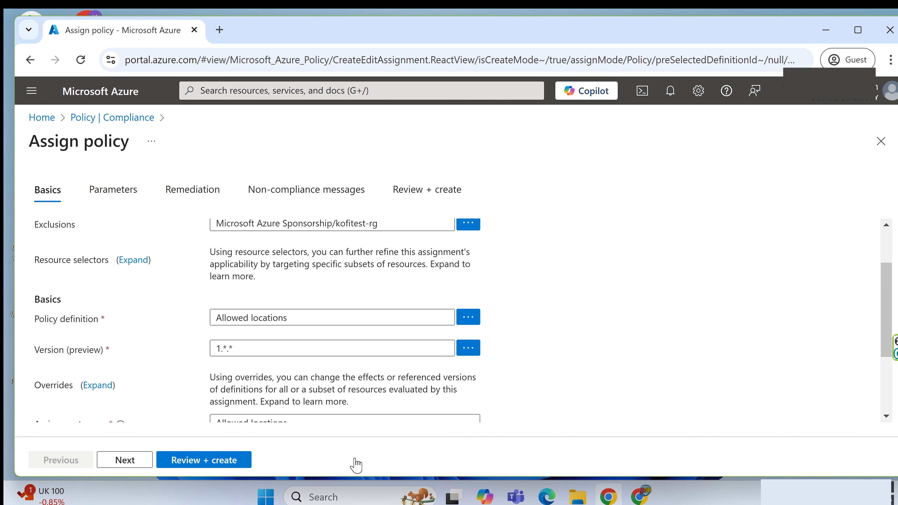
Set the assignment's Allowed locations parameter to East US.
scroll(625, 342, down, 3)
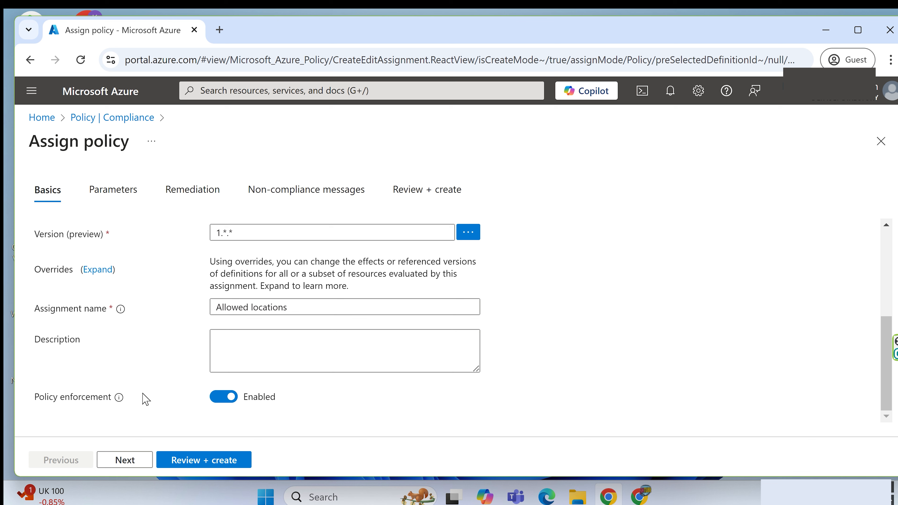
click(125, 460)
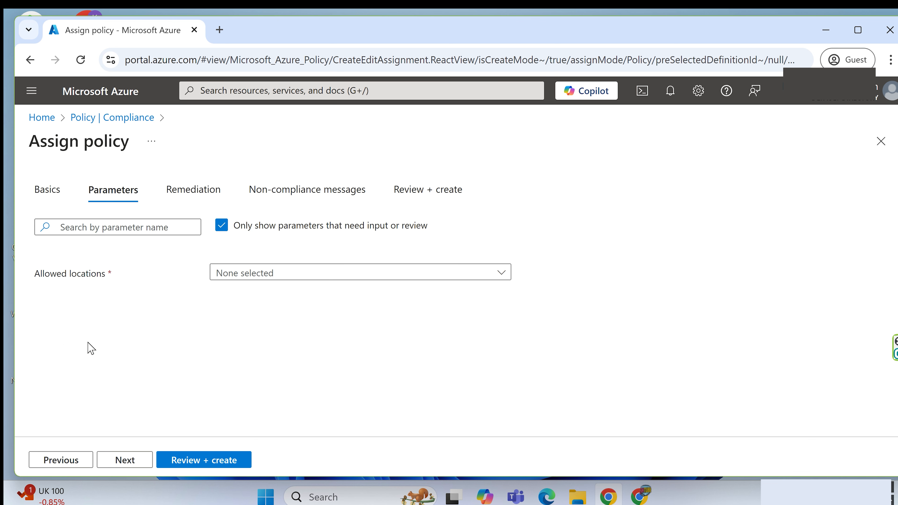
drag(40, 279, 98, 280)
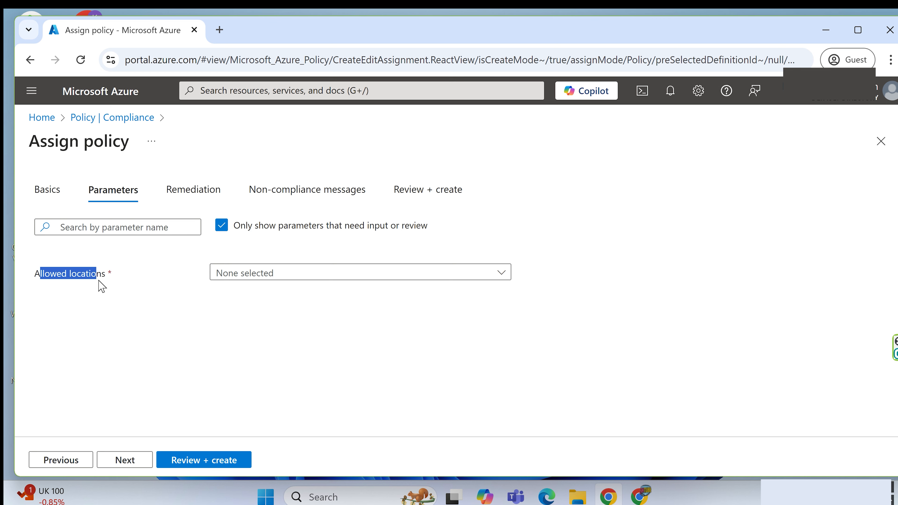
click(274, 283)
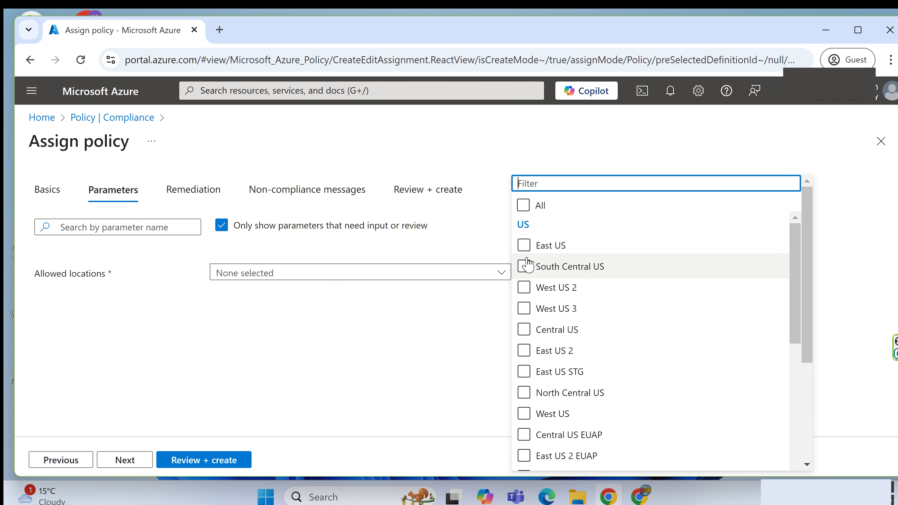
click(525, 246)
click(392, 314)
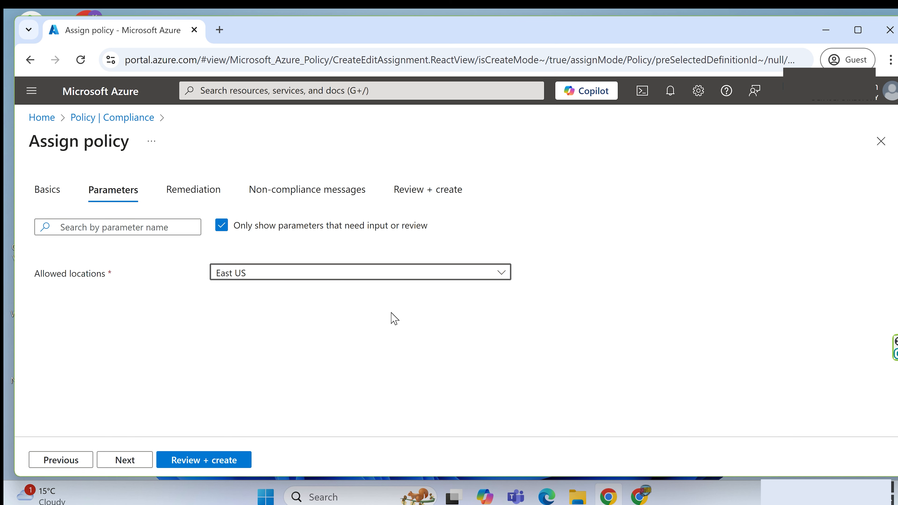
click(368, 274)
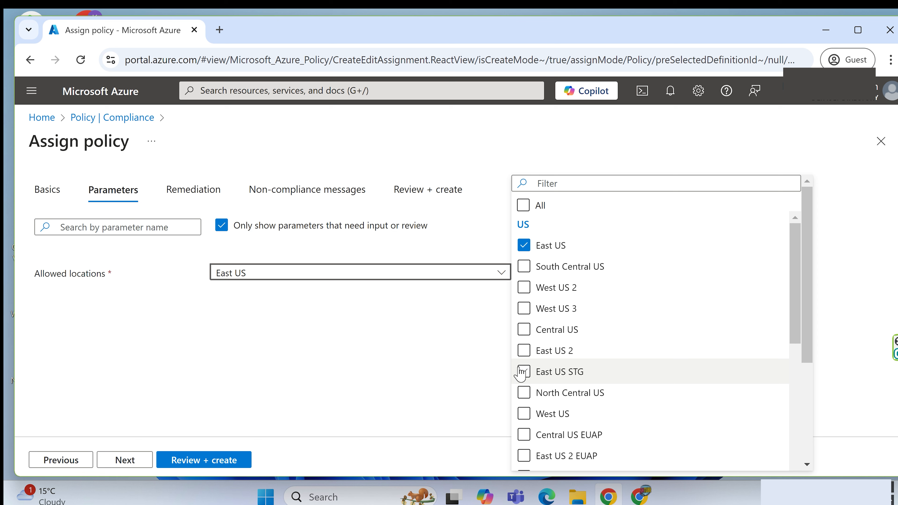
click(351, 333)
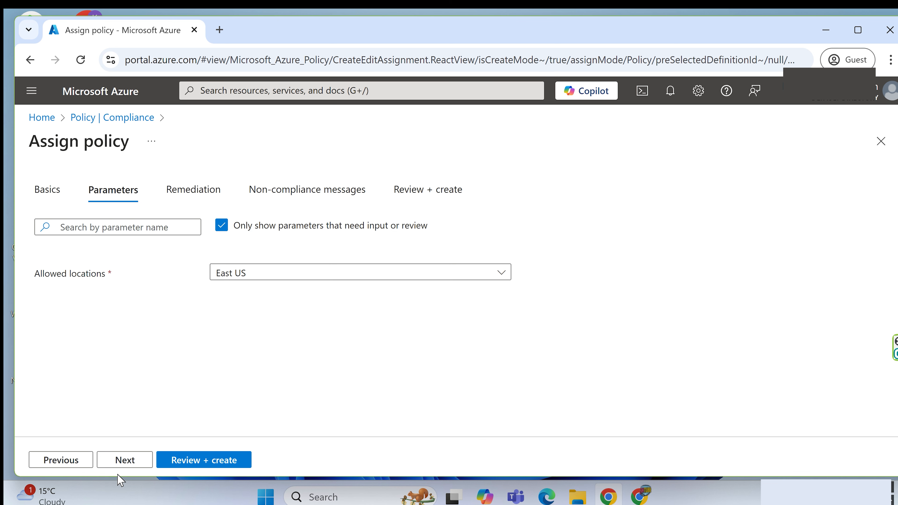
Leave the remediation and non-compliance message settings at their defaults, review the summary and create the policy assignment.
click(128, 466)
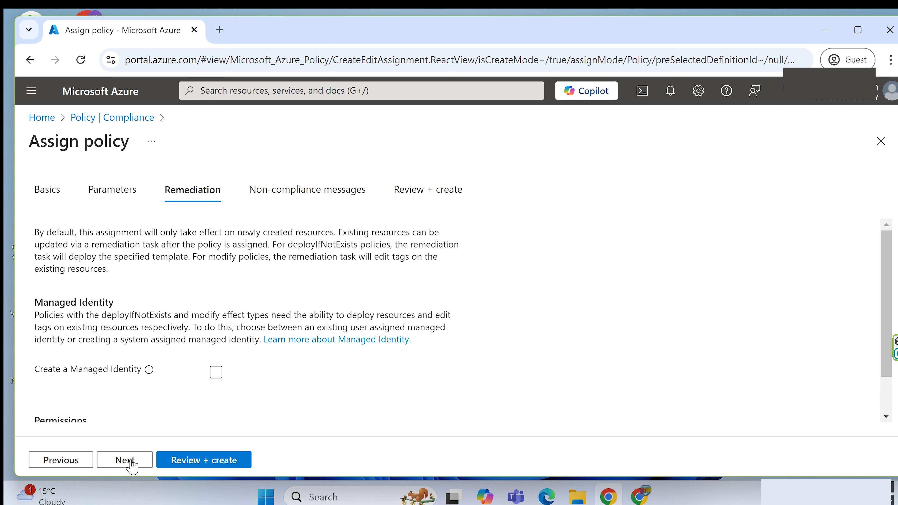
click(121, 461)
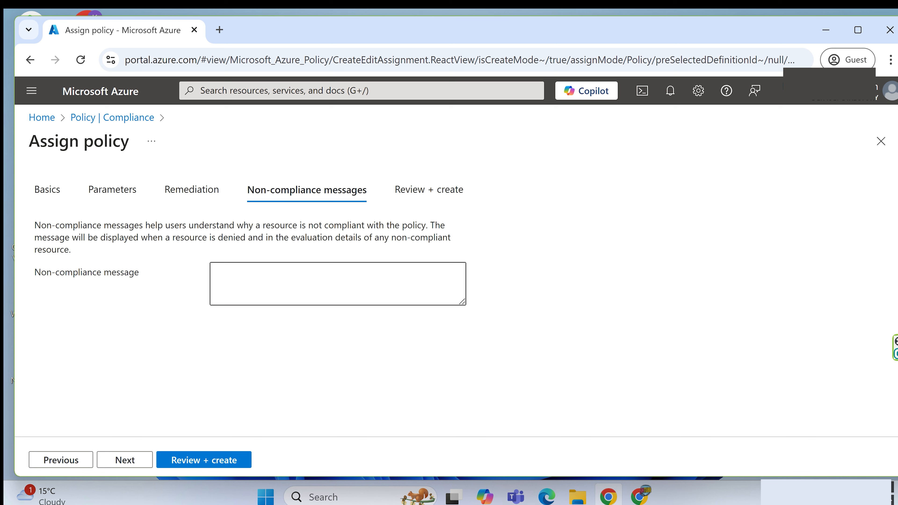
click(126, 461)
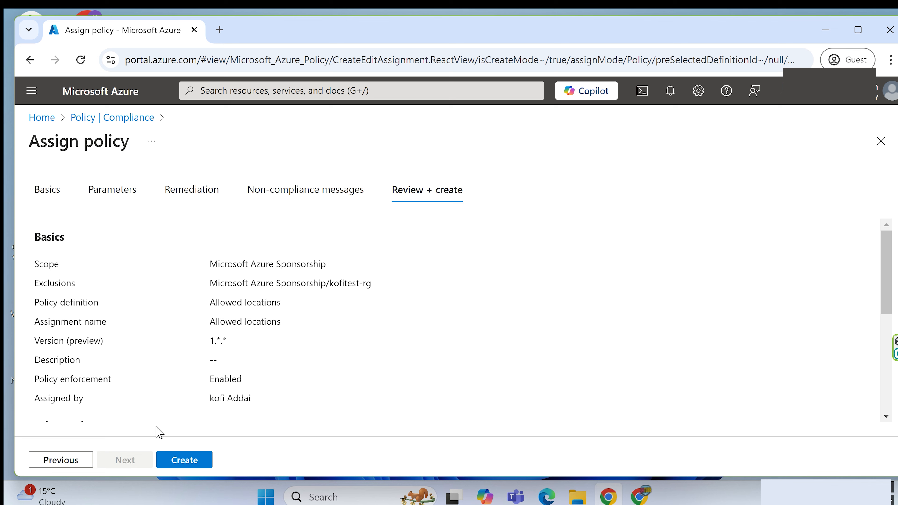
scroll(133, 254, down, 5)
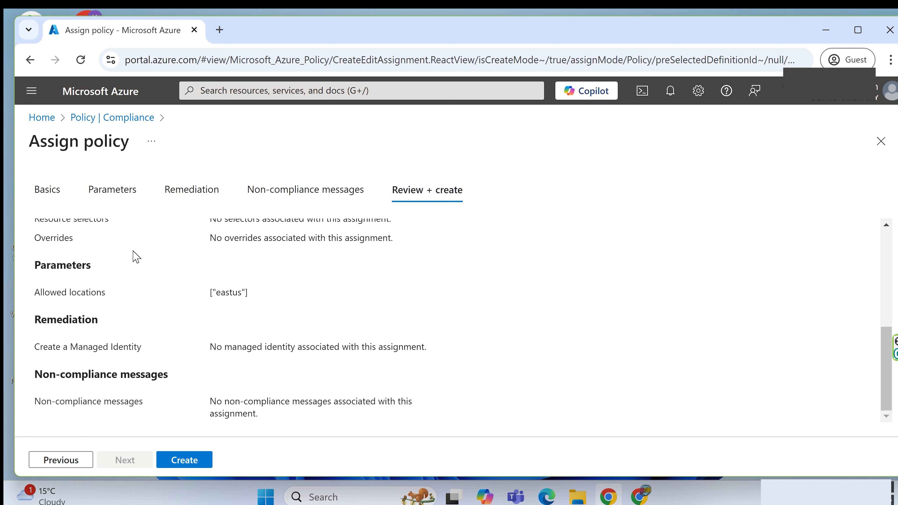
scroll(133, 254, up, 5)
click(185, 460)
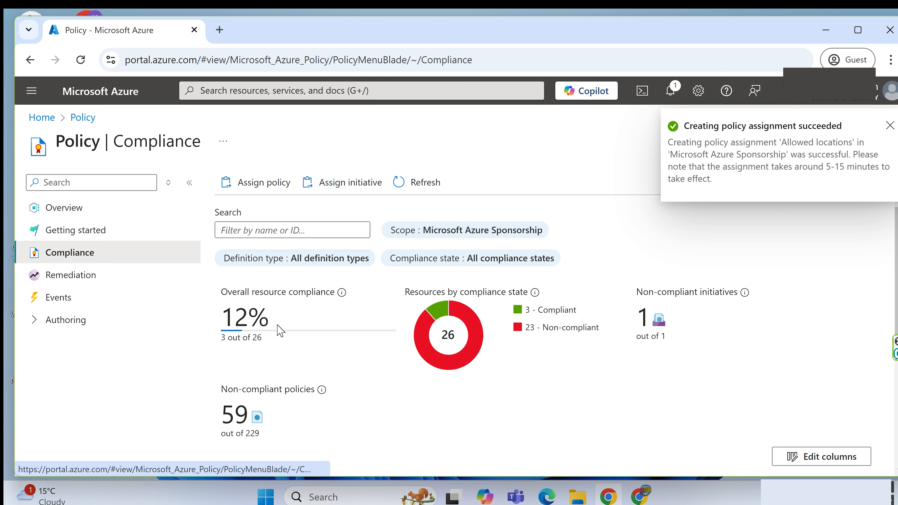
Refresh the policy compliance list and look for the new Allowed locations assignment.
scroll(236, 336, down, 5)
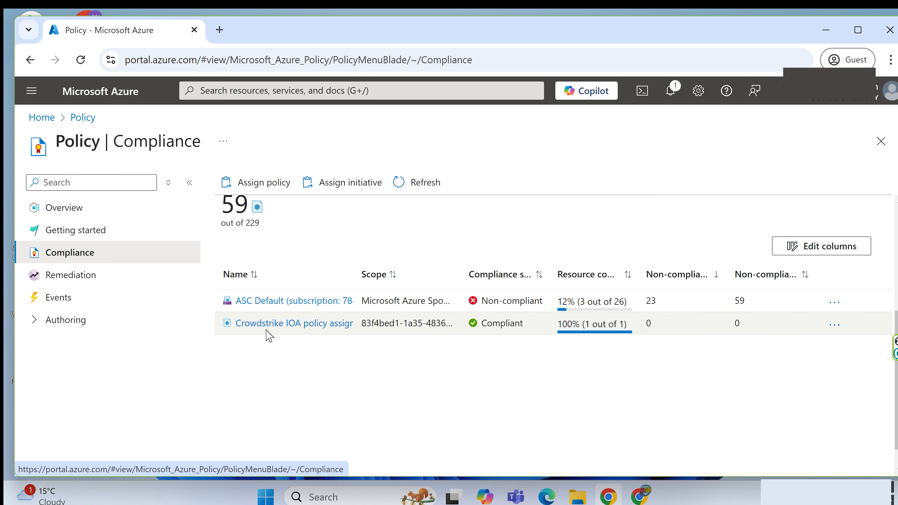
scroll(311, 265, up, 2)
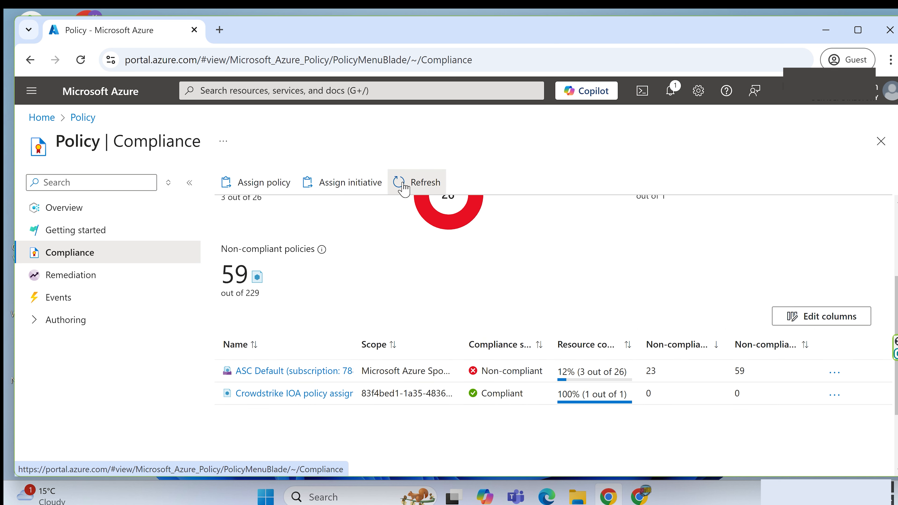
click(402, 183)
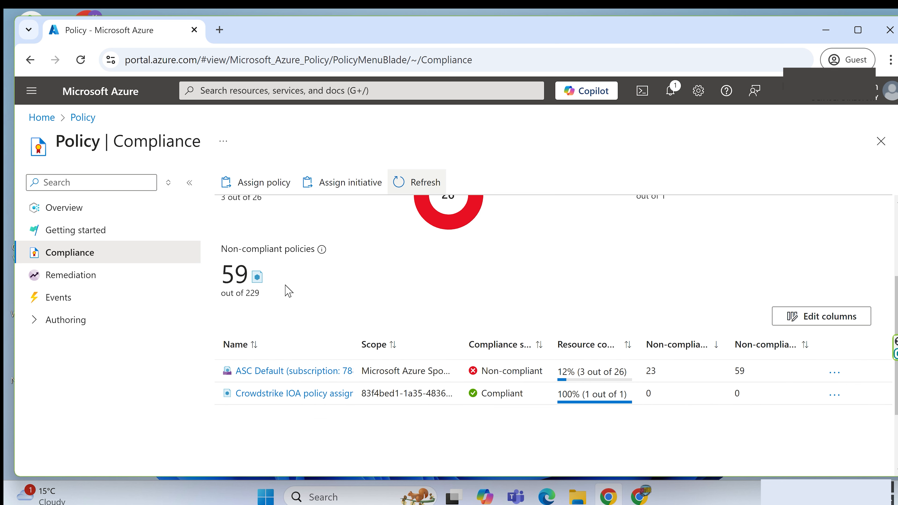
click(409, 185)
click(409, 186)
click(409, 186)
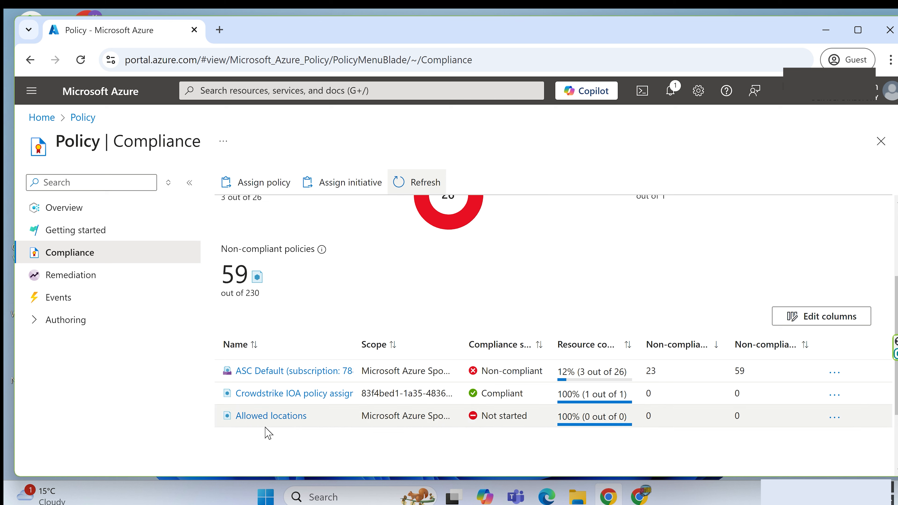
Open the Allowed locations assignment's compliance details and examine its compliance state and resource list.
click(265, 419)
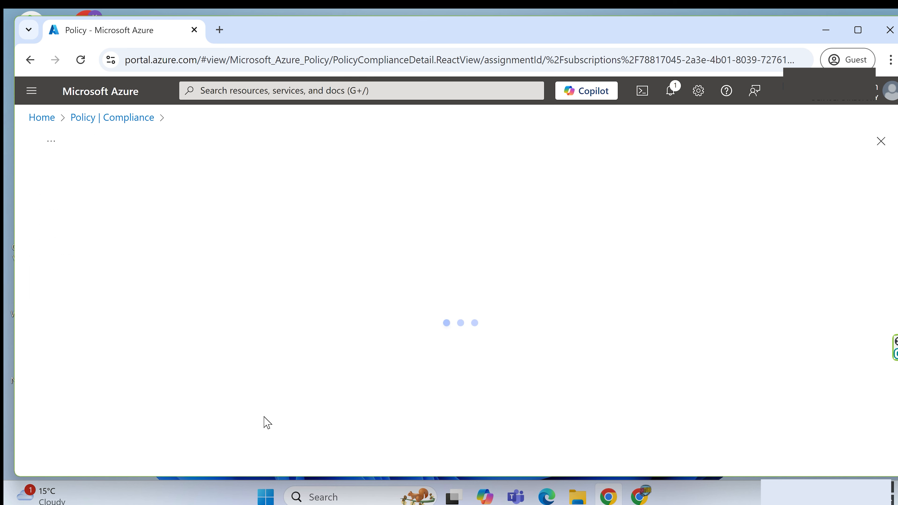
scroll(217, 387, down, 5)
scroll(213, 382, down, 1)
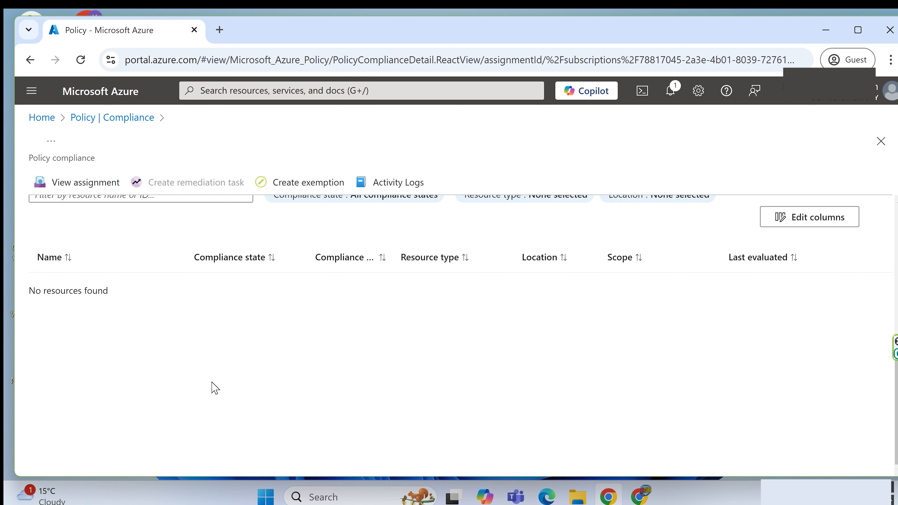
scroll(215, 388, up, 5)
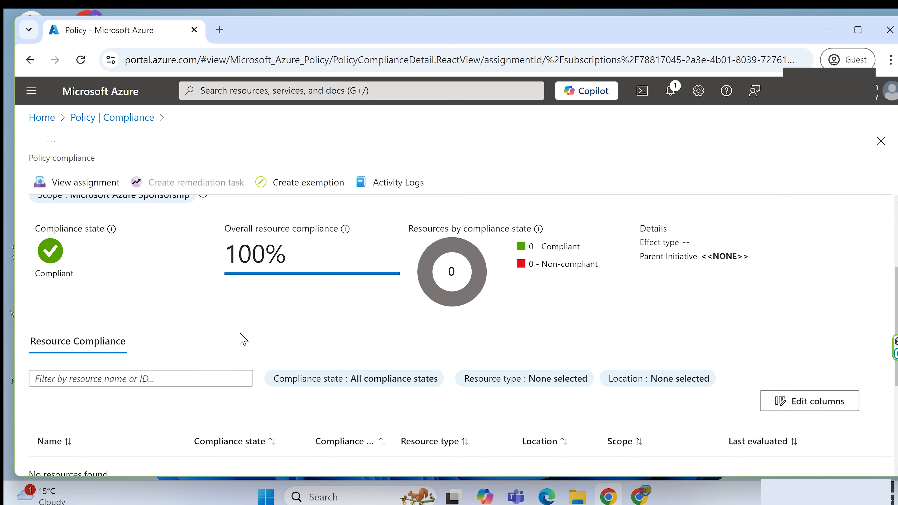
scroll(241, 334, down, 5)
scroll(240, 334, up, 4)
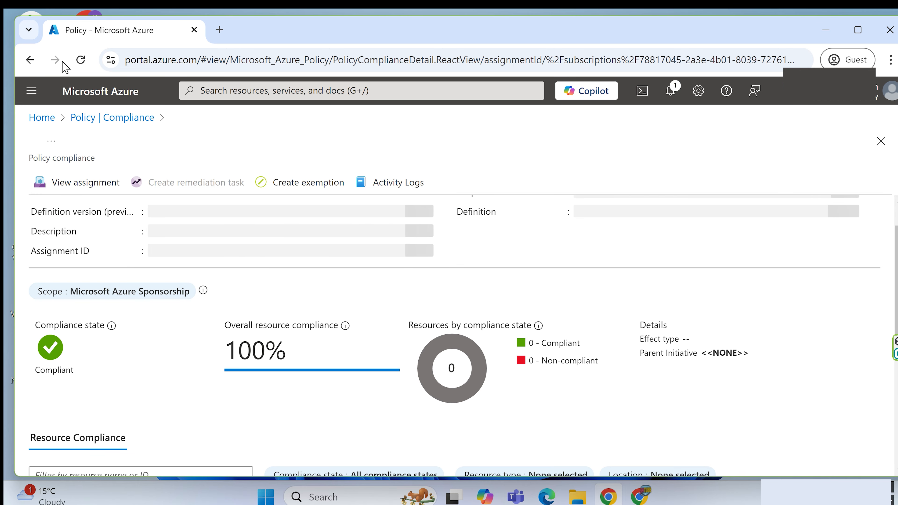
Reload the Allowed locations compliance page and re-examine its essentials, effect type and evaluated resources.
click(82, 61)
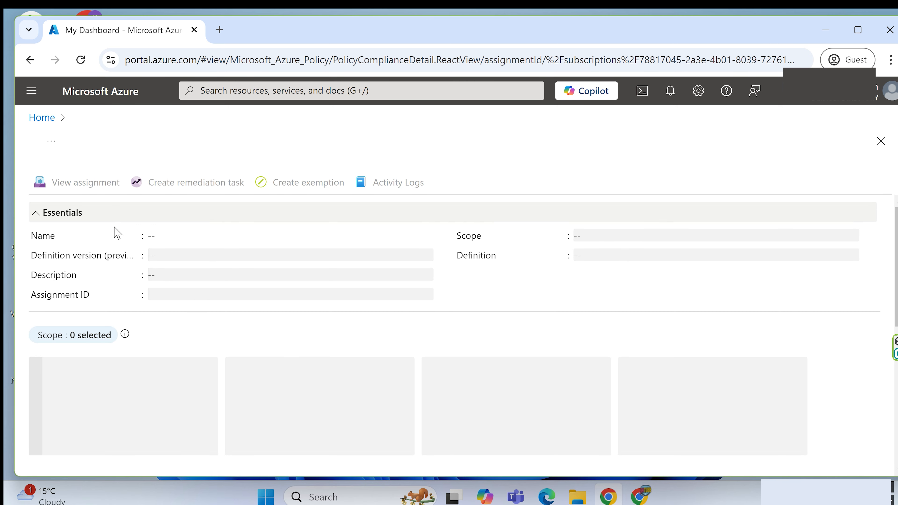
scroll(172, 311, down, 5)
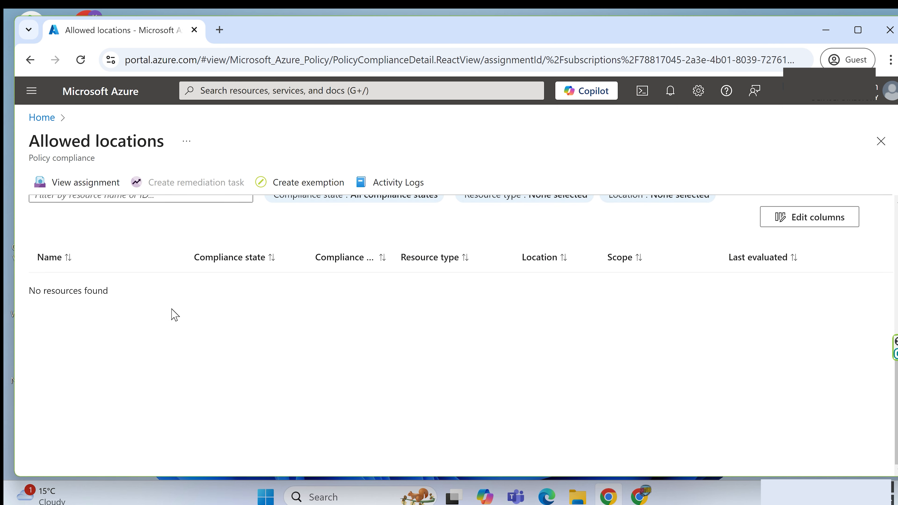
scroll(173, 314, up, 3)
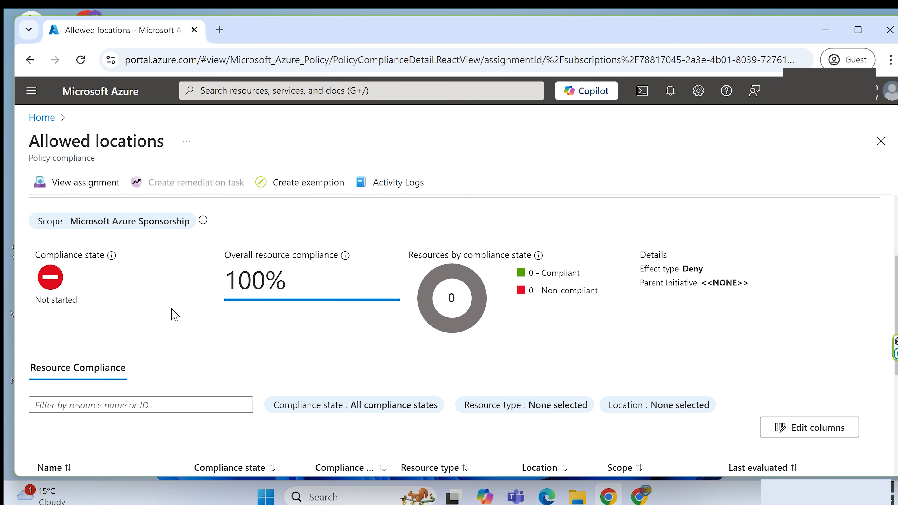
scroll(173, 314, down, 5)
scroll(173, 315, up, 8)
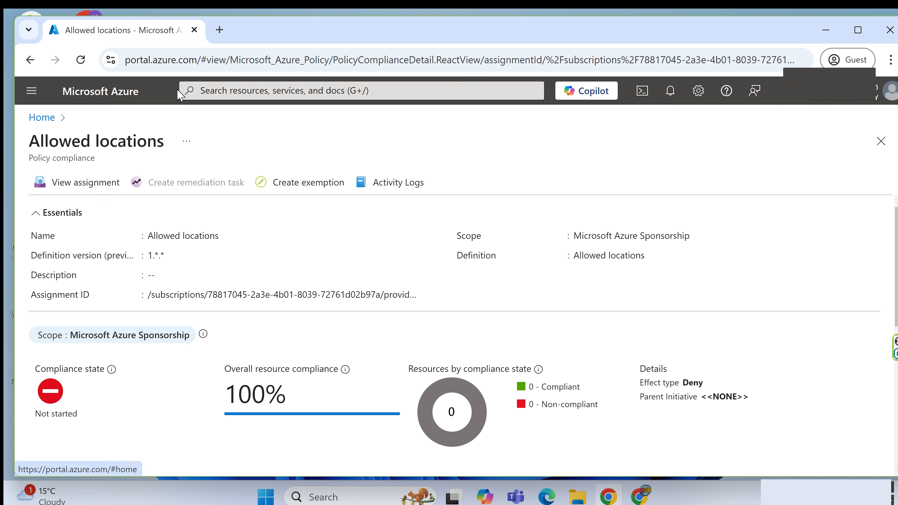
Go to the Virtual machines service and start creating a new Azure virtual machine.
click(198, 90)
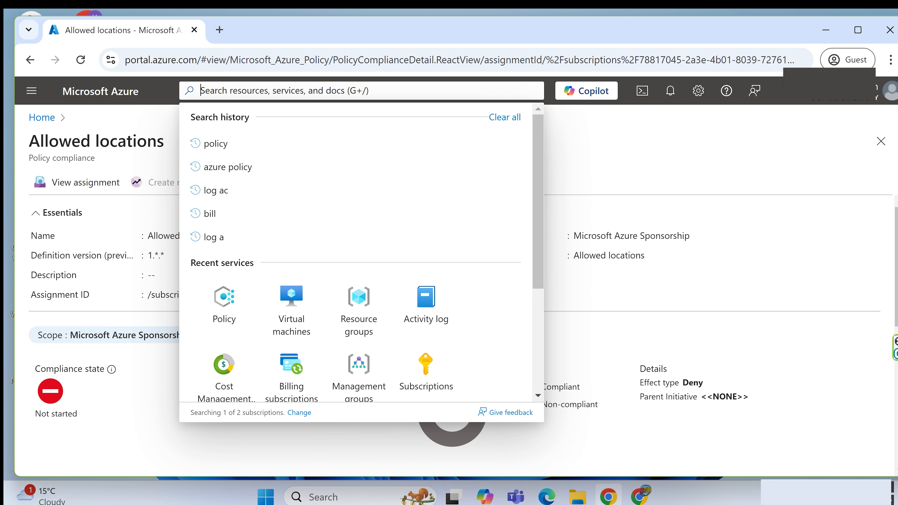
click(294, 305)
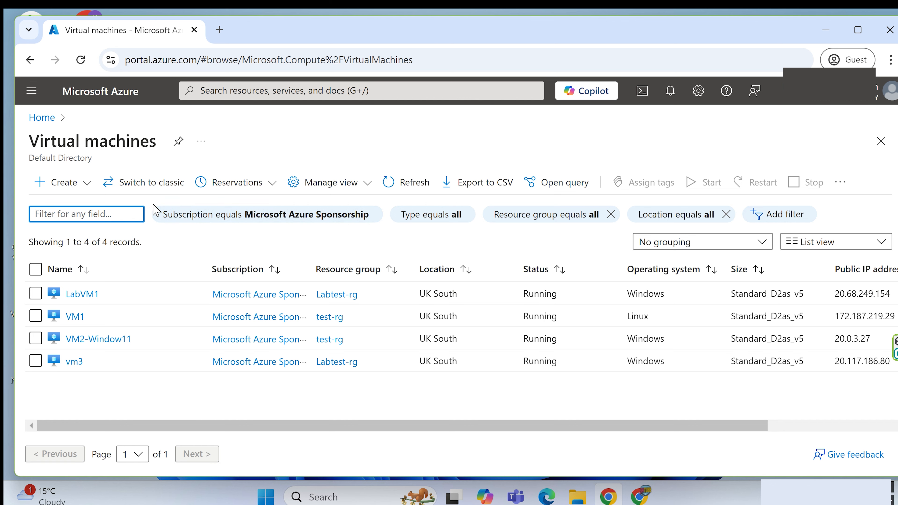
click(62, 182)
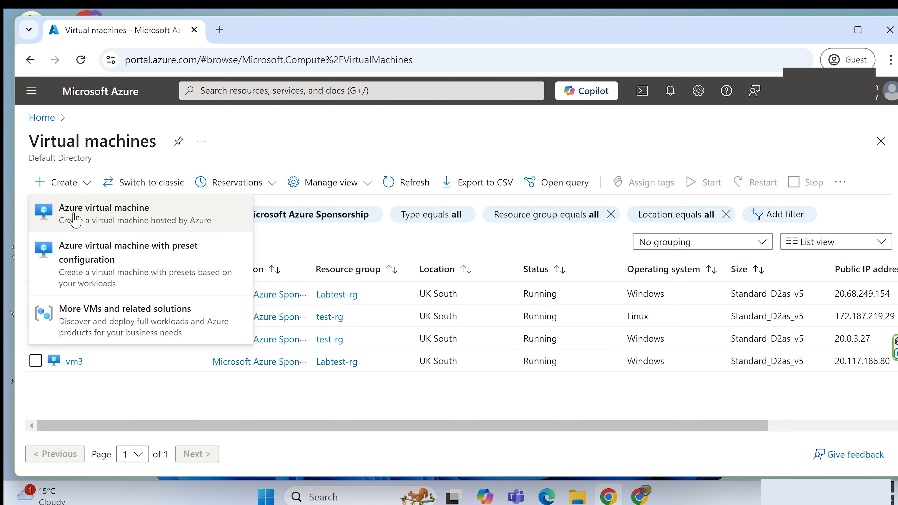
click(74, 212)
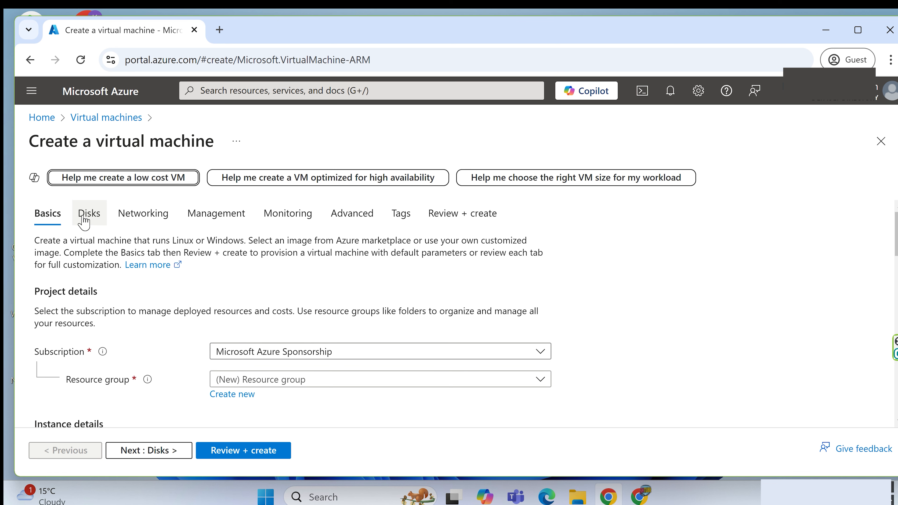
Assign the new virtual machine to the existing Labtest-rg resource group.
scroll(585, 251, down, 2)
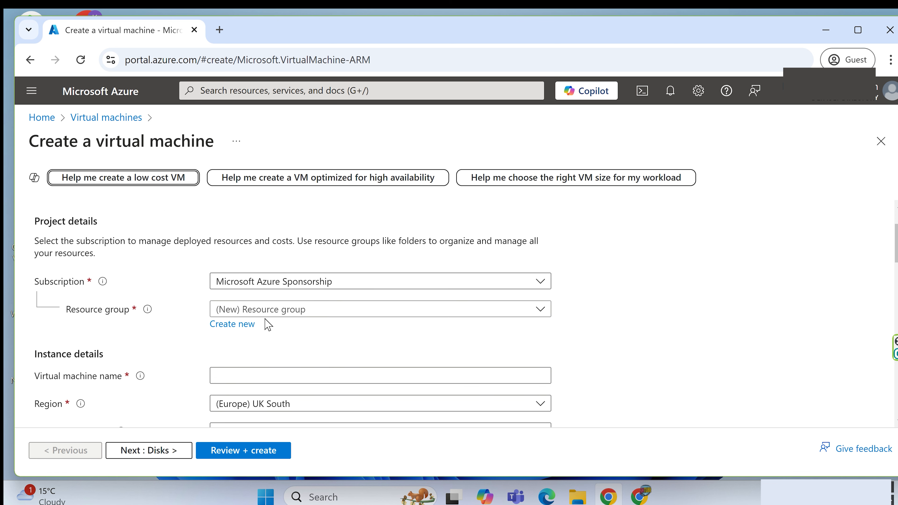
click(257, 312)
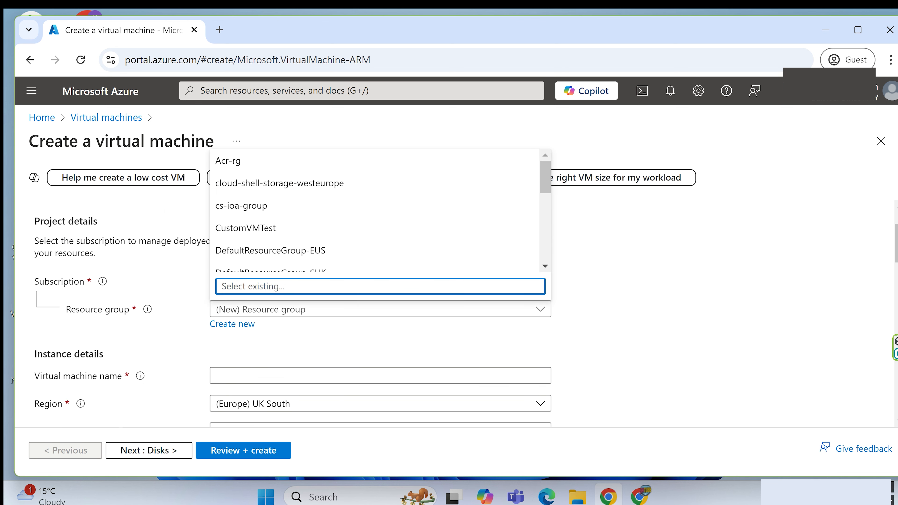
text(la)
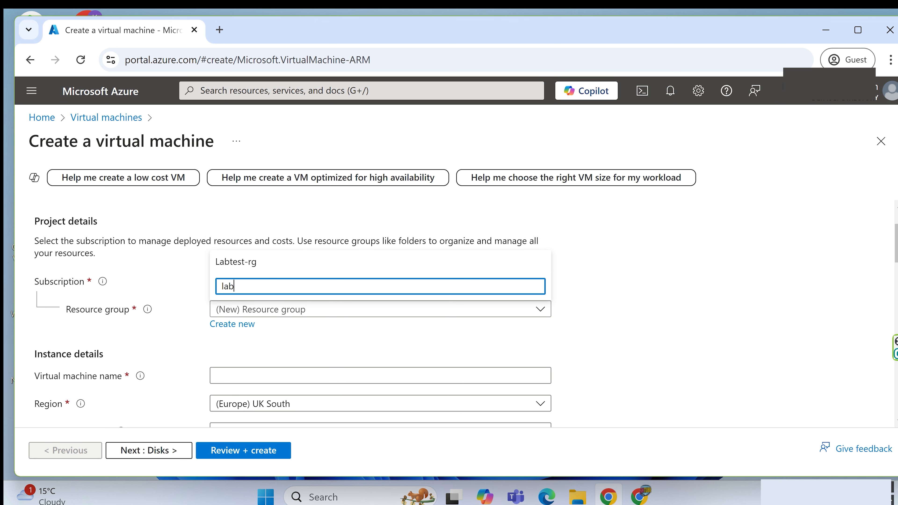
text(b)
key(BackSpace)
click(245, 265)
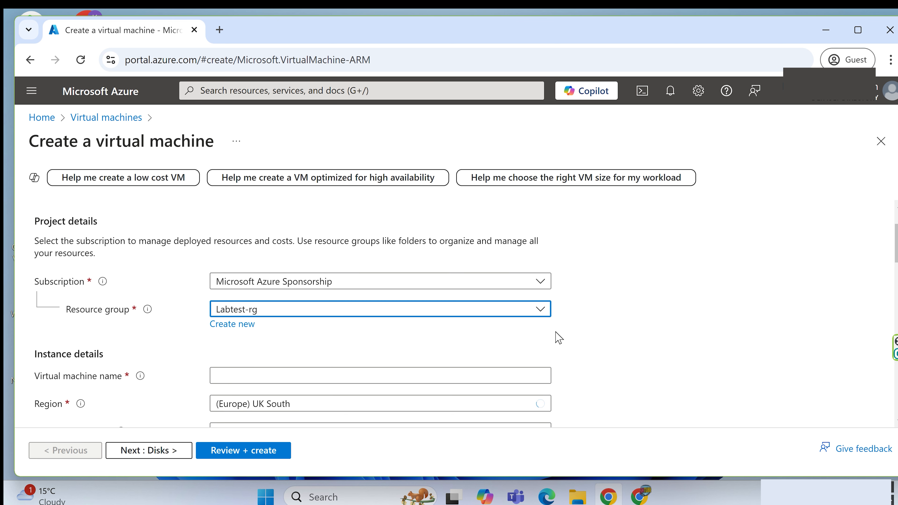
Set the virtual machine's region to (US) East US to test it against the Allowed locations policy.
scroll(558, 336, down, 2)
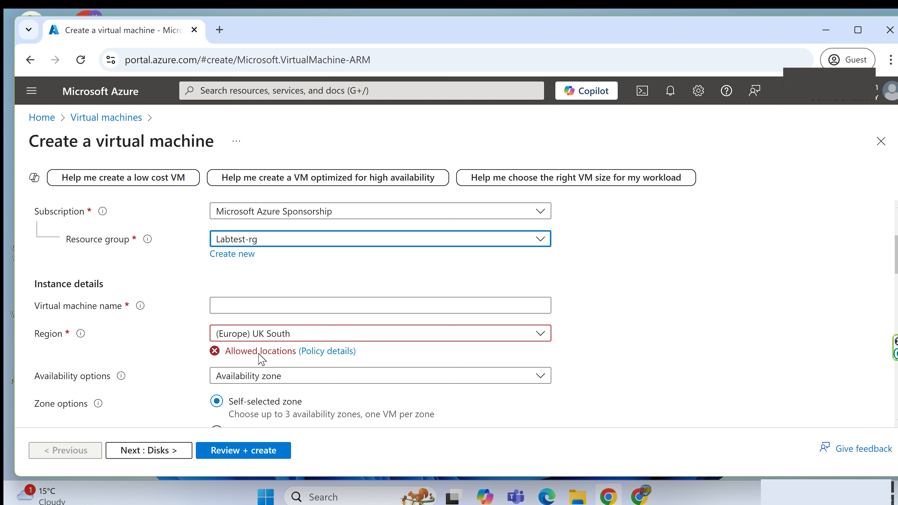
click(252, 340)
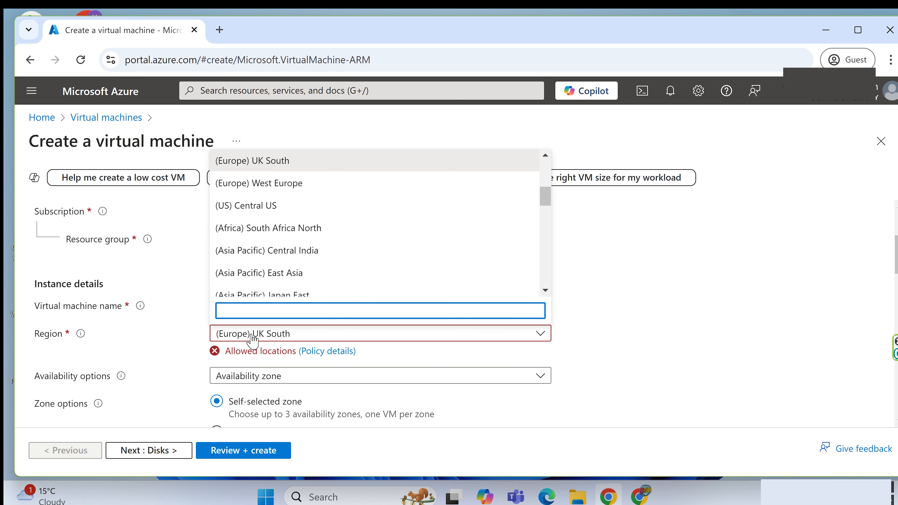
text(east)
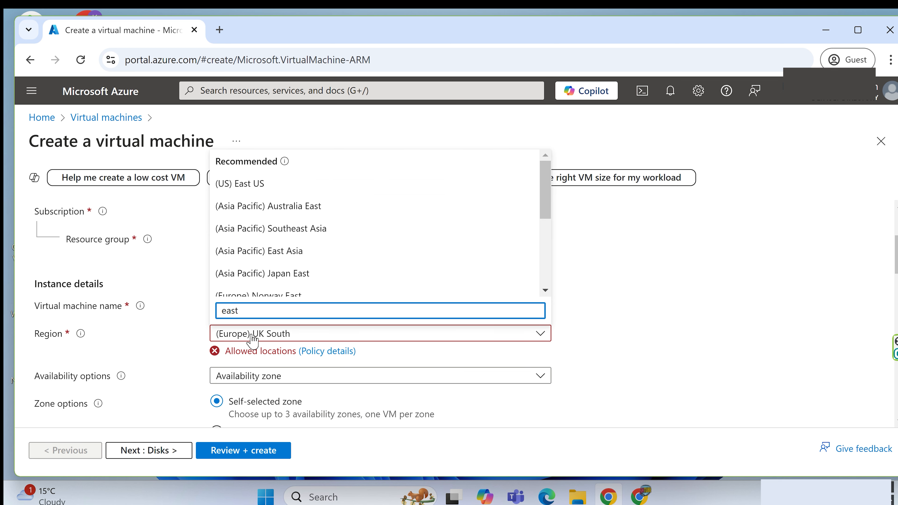
click(263, 186)
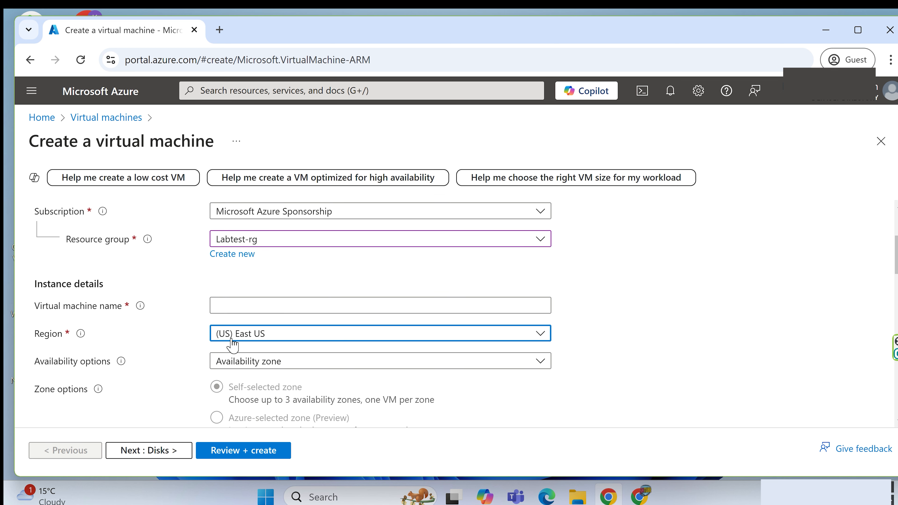
Set the virtual machine's region to the disallowed (US) West US 3 and name the machine vm12.
click(284, 336)
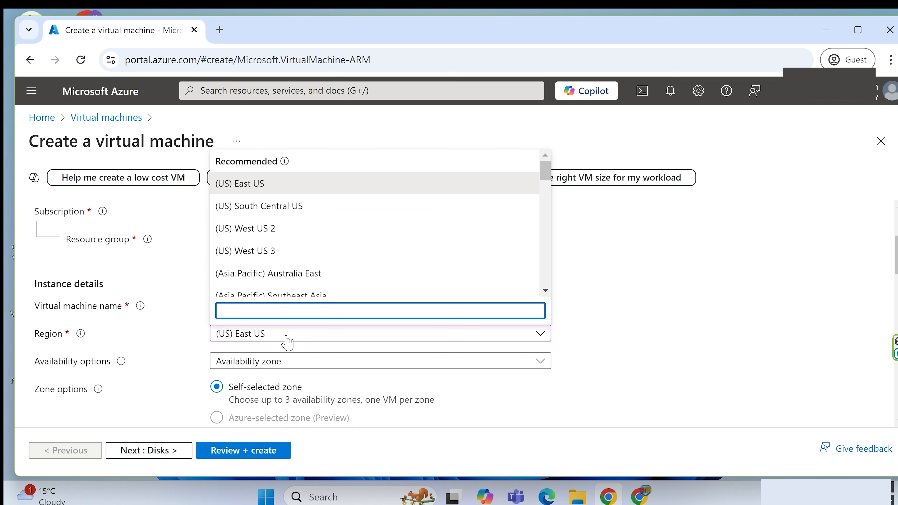
click(269, 252)
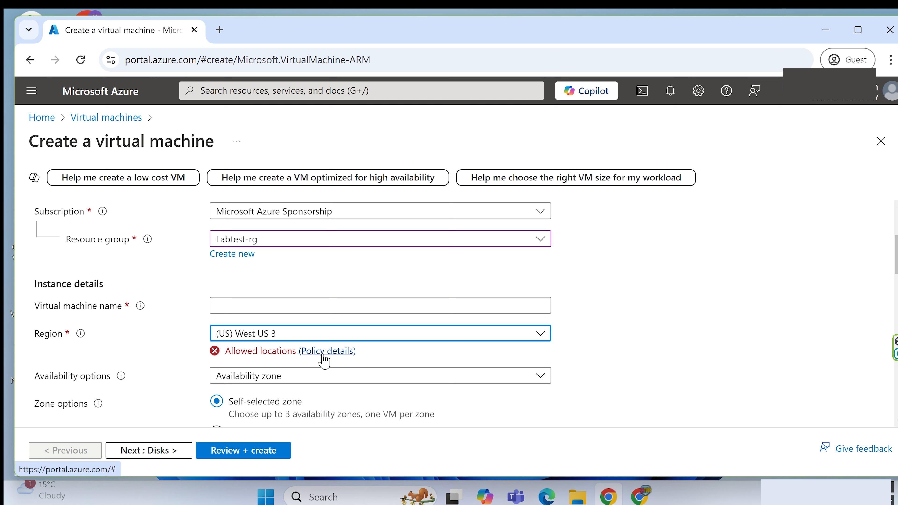
click(216, 305)
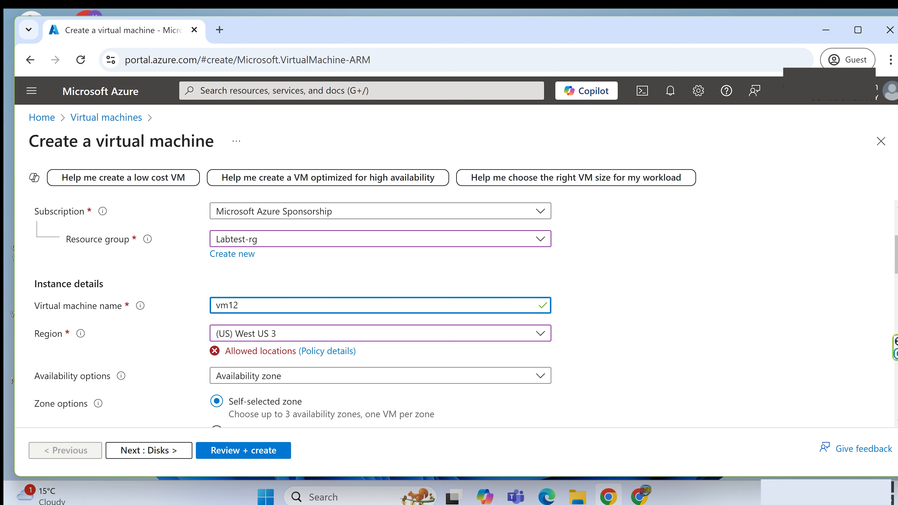
Keep the remaining basic settings at their defaults, submit the virtual machine for validation and ignore the deployment recommendations.
scroll(249, 315, down, 4)
scroll(200, 325, down, 4)
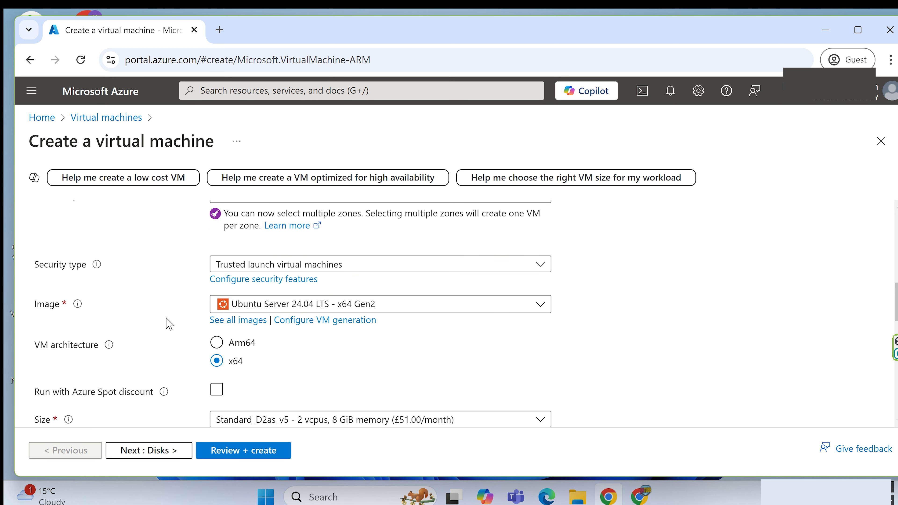
scroll(170, 322, down, 4)
scroll(173, 315, up, 4)
scroll(173, 314, down, 10)
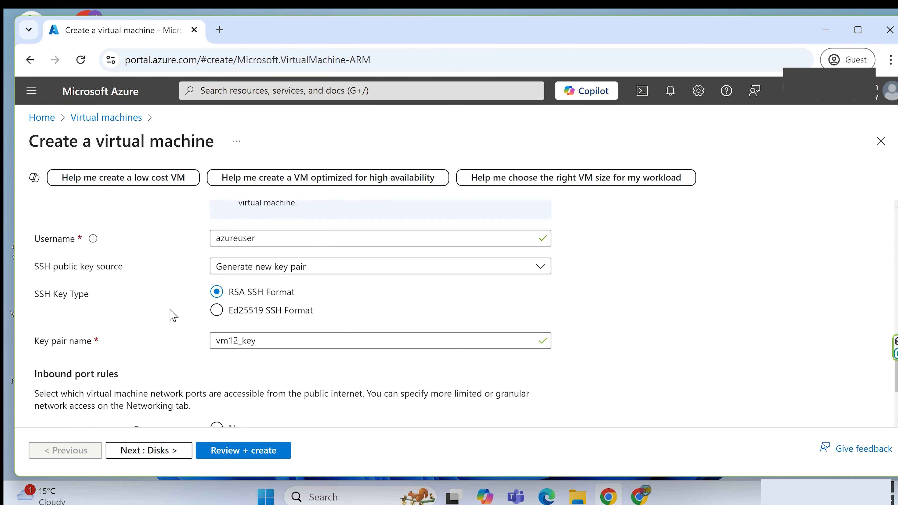
scroll(173, 315, down, 4)
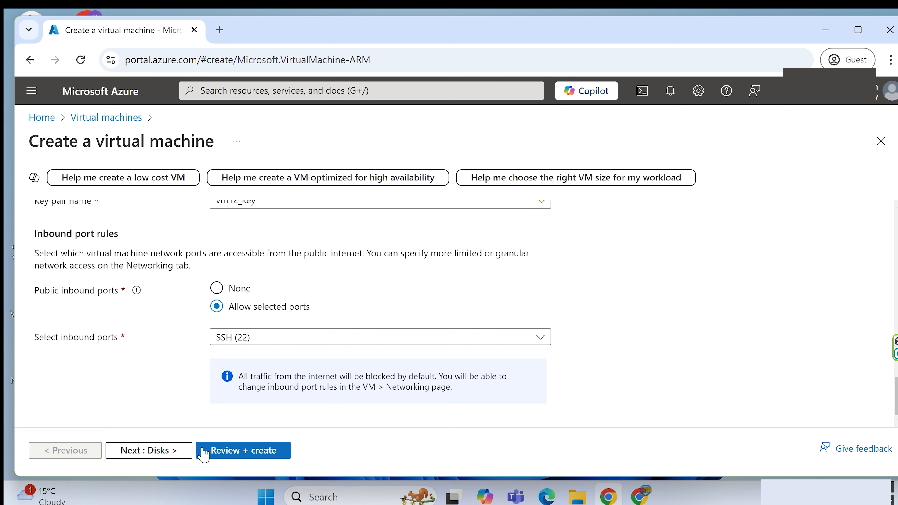
click(215, 454)
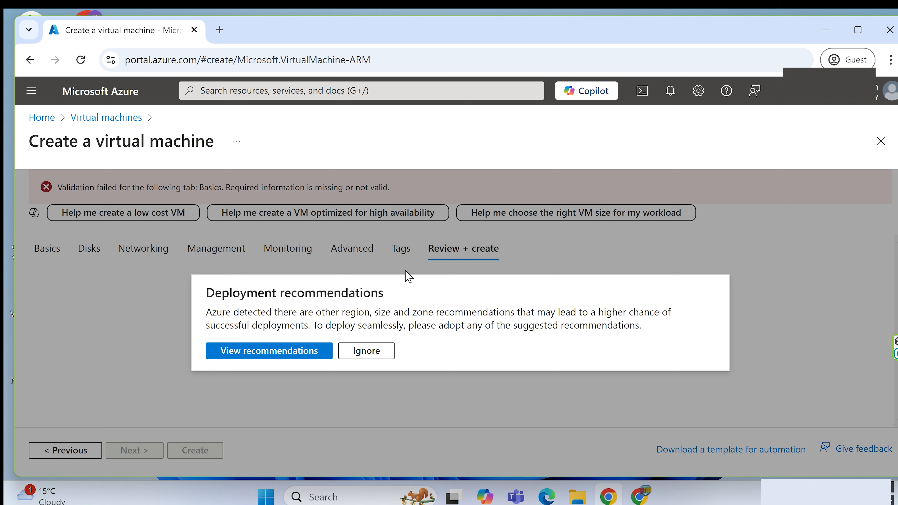
click(368, 354)
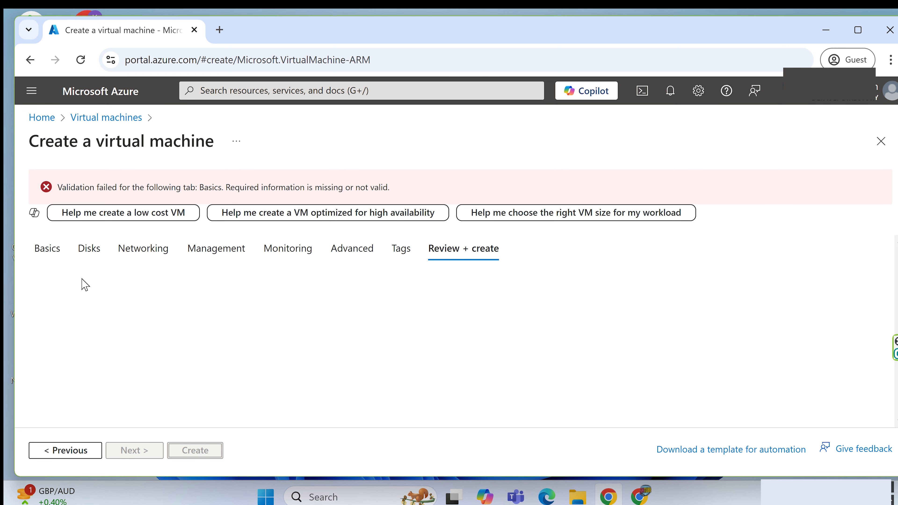
Return to the virtual machine's basic settings and check the region, name and resource group for the validation problem.
click(47, 249)
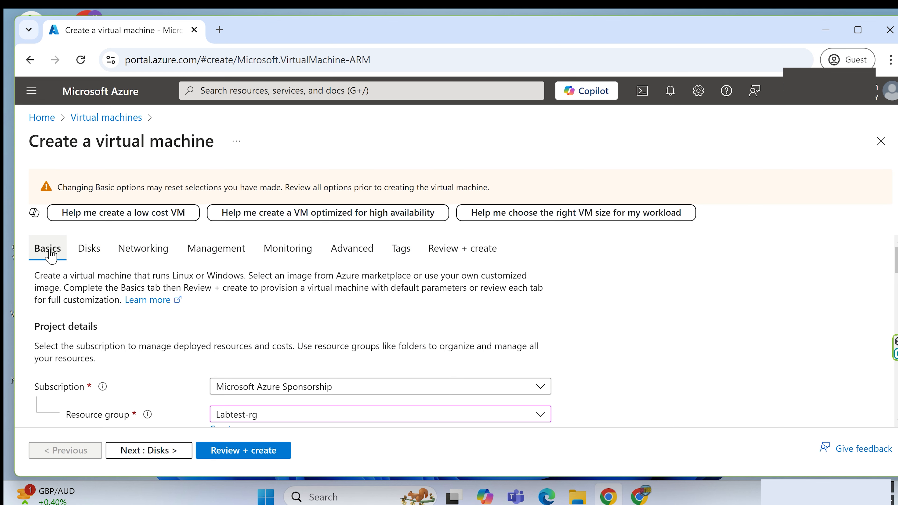
scroll(405, 327, down, 5)
scroll(373, 317, up, 1)
scroll(368, 319, down, 2)
scroll(348, 319, up, 1)
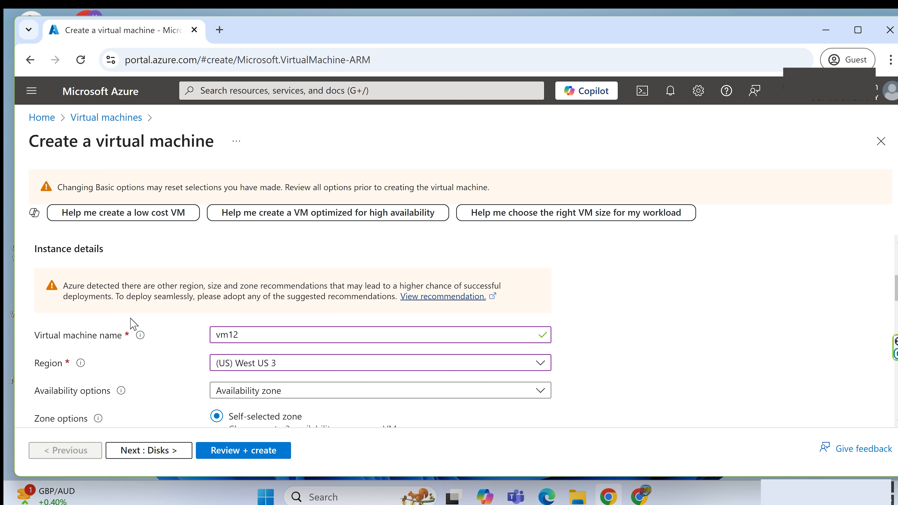
scroll(161, 305, up, 5)
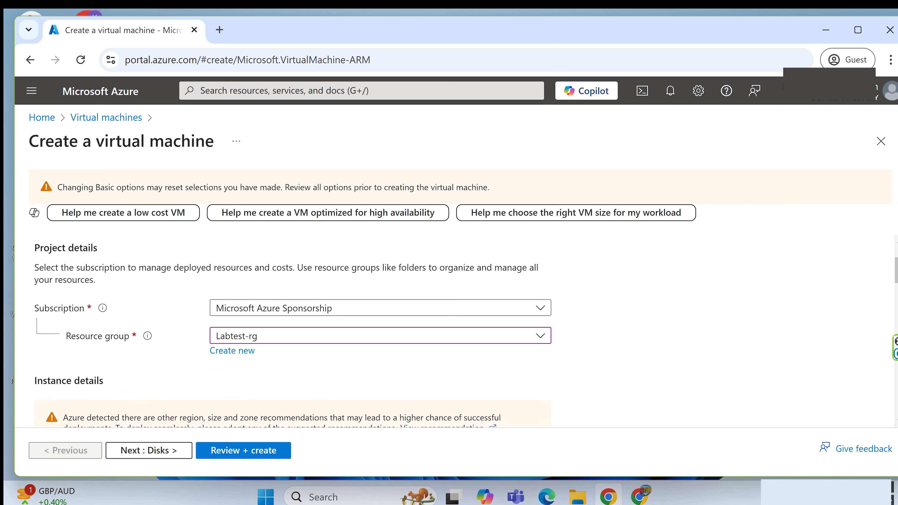
Set the region of virtual machine vm12 to the disallowed (US) South Central US.
scroll(166, 308, down, 4)
scroll(170, 311, down, 8)
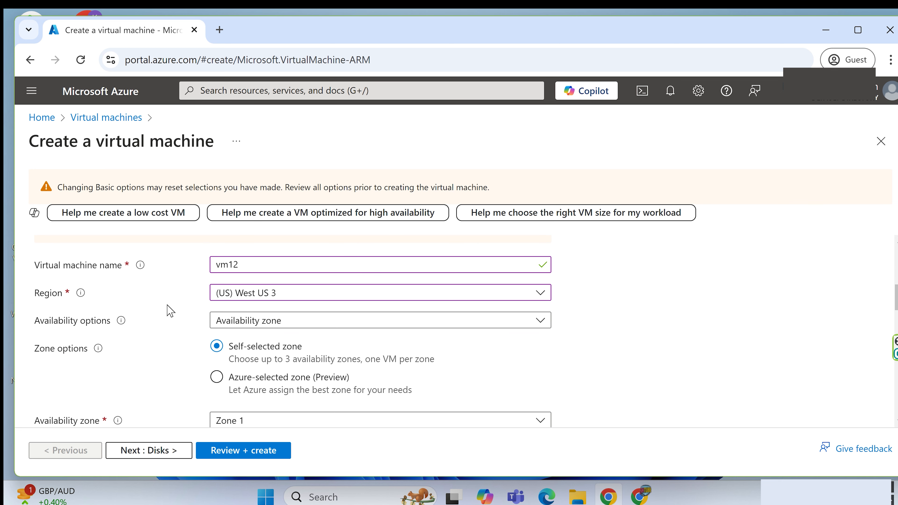
scroll(170, 311, up, 6)
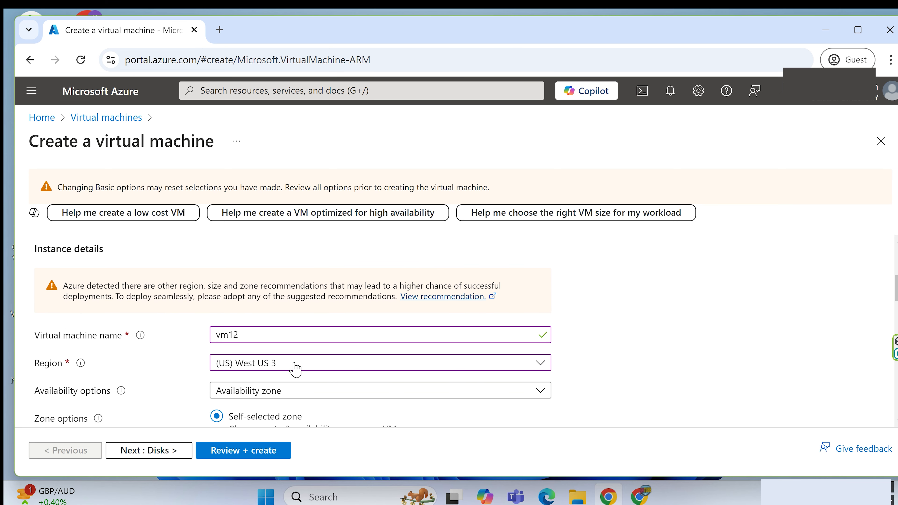
click(295, 369)
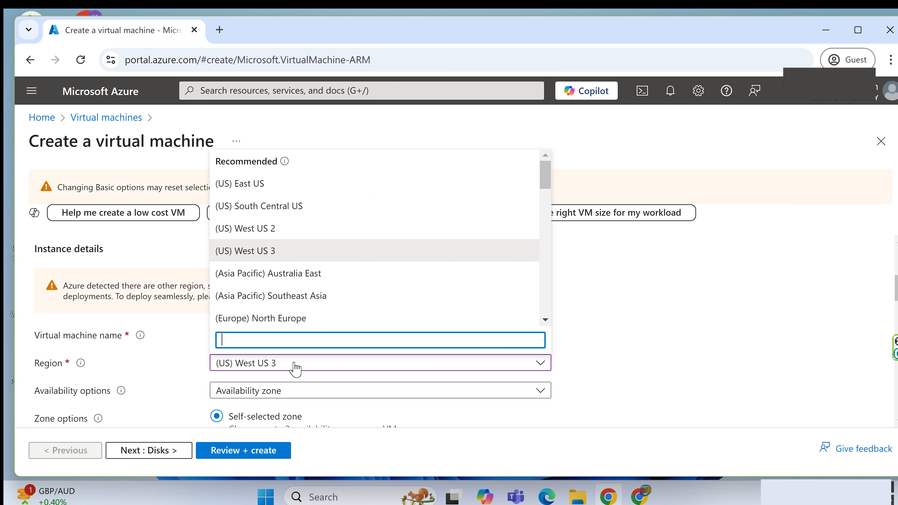
click(254, 210)
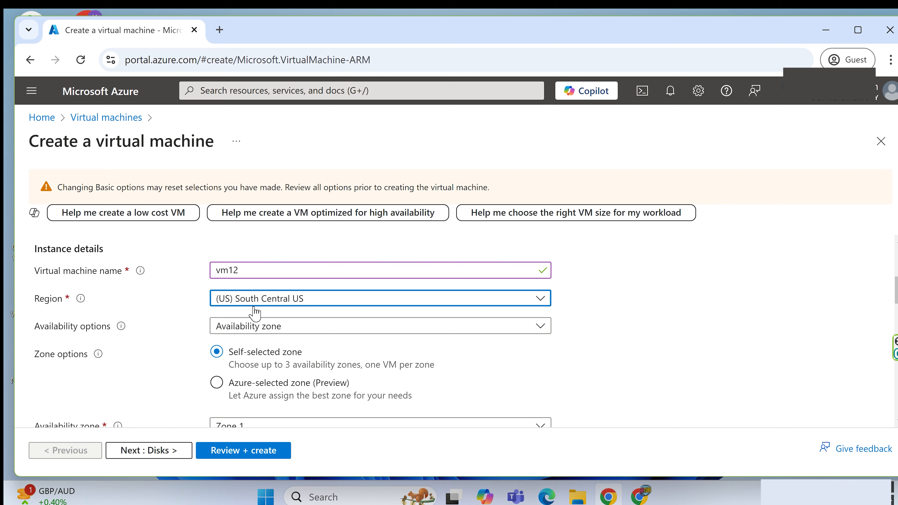
Keep the other basic settings unchanged, submit the virtual machine for validation and ignore the deployment recommendations.
scroll(212, 386, down, 3)
scroll(205, 377, up, 3)
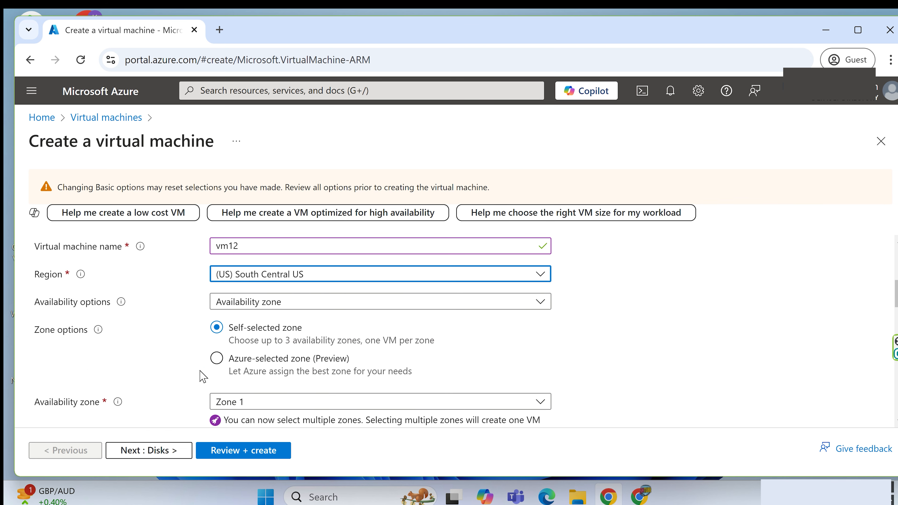
scroll(203, 376, down, 2)
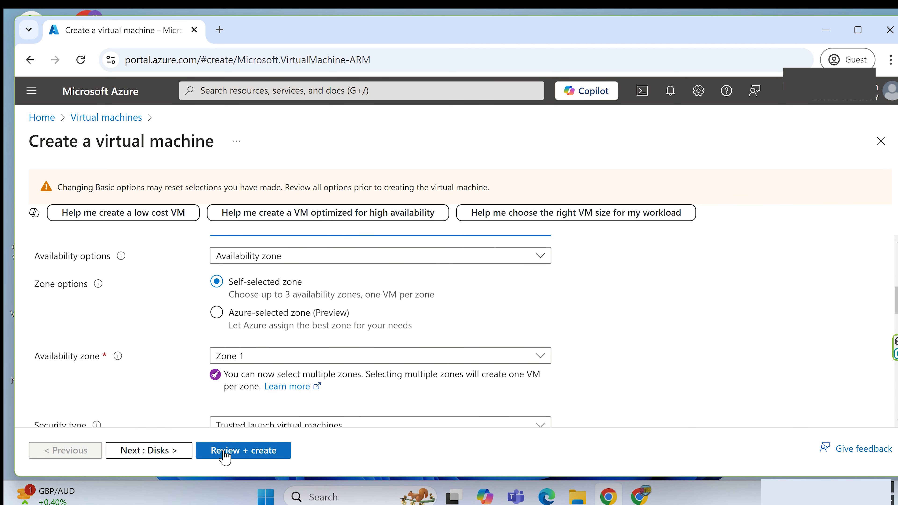
click(224, 453)
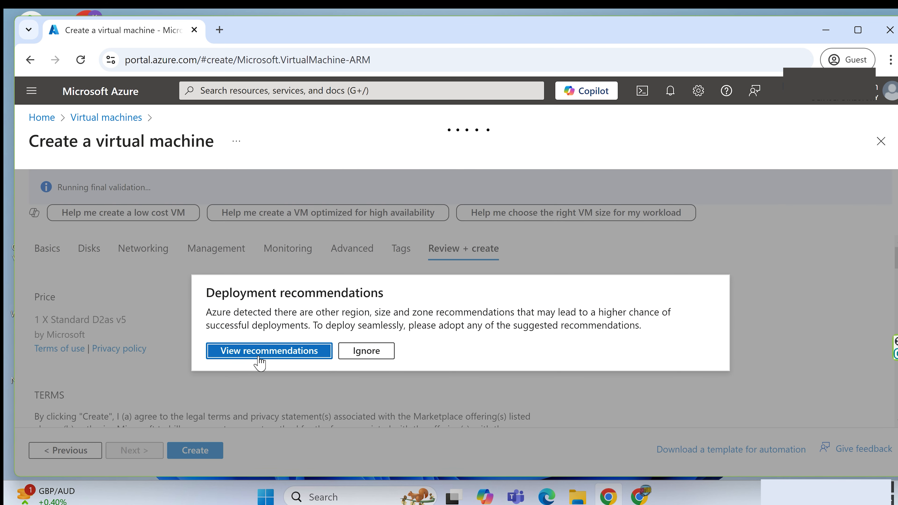
click(357, 355)
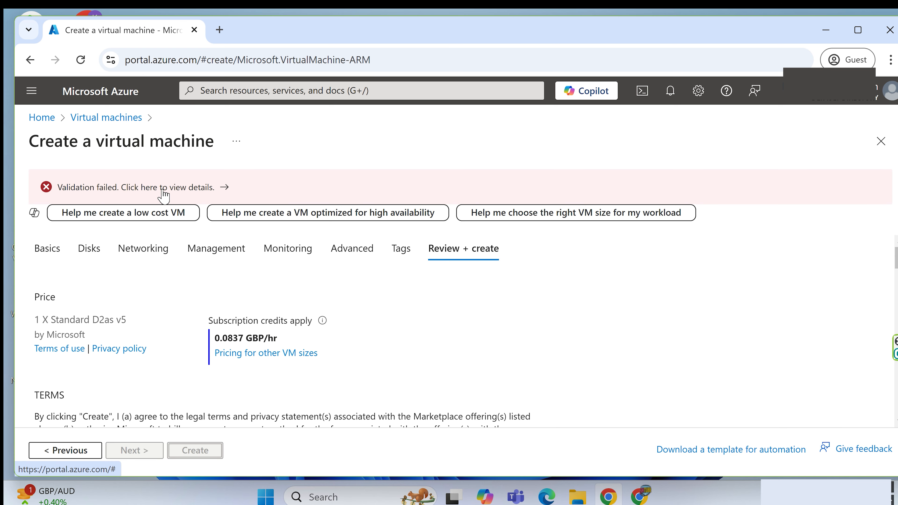
Open the validation error details and have Copilot explain the error from the start of its answer.
click(219, 191)
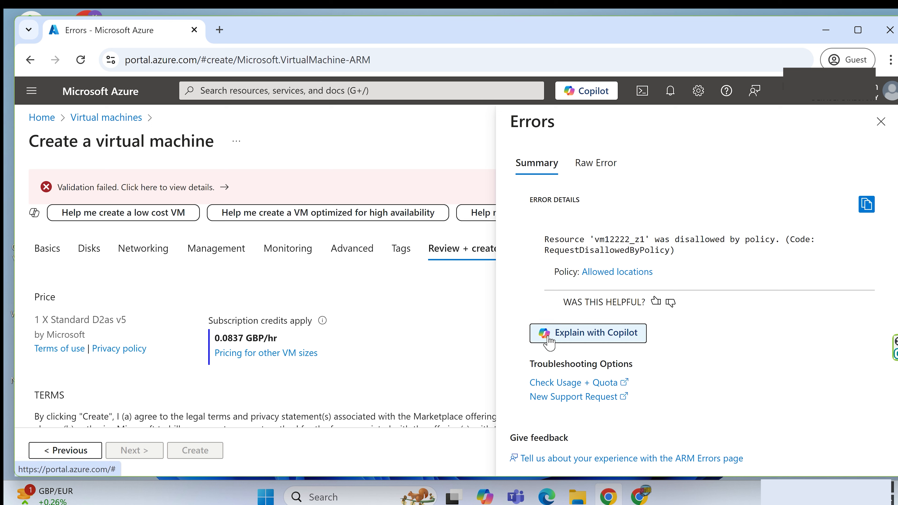
click(574, 338)
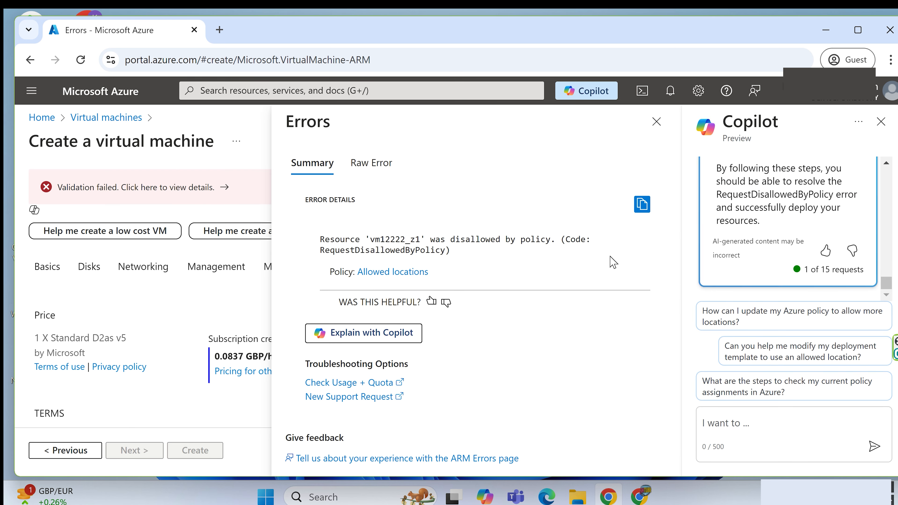
scroll(733, 270, up, 4)
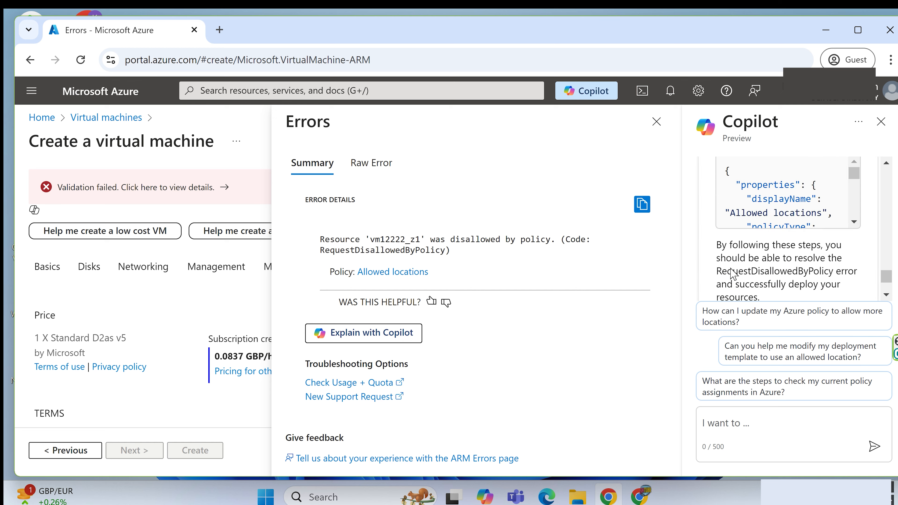
scroll(788, 228, up, 10)
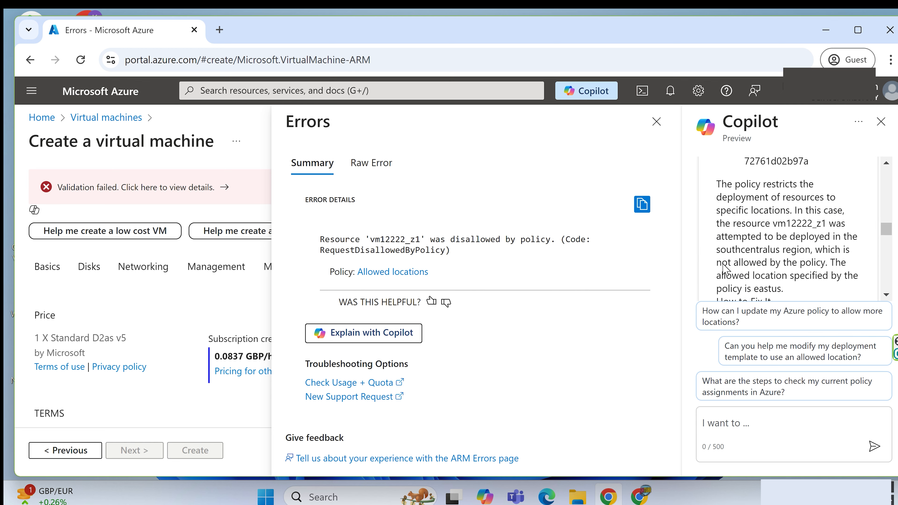
scroll(789, 229, up, 10)
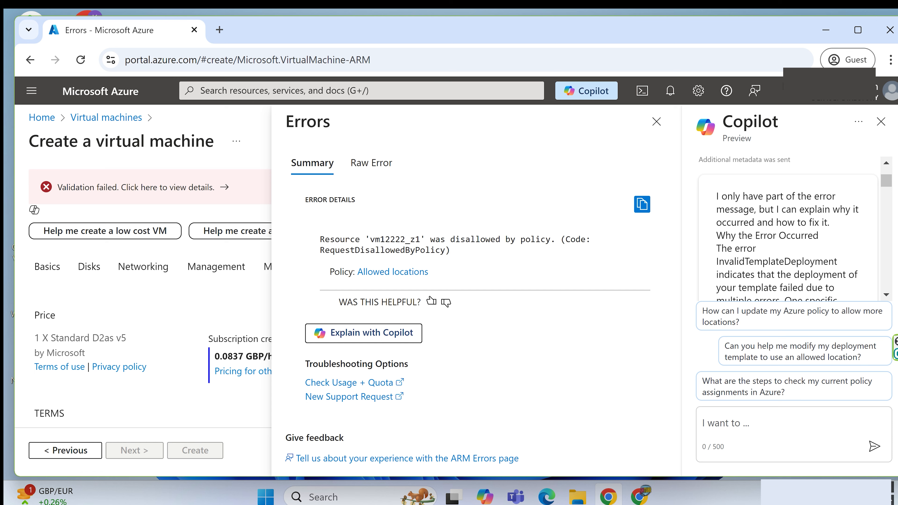
Read Copilot's explanation for the error's cause, the policy violation details and the suggested fixes, and close both the explanation and the error details.
scroll(763, 244, down, 2)
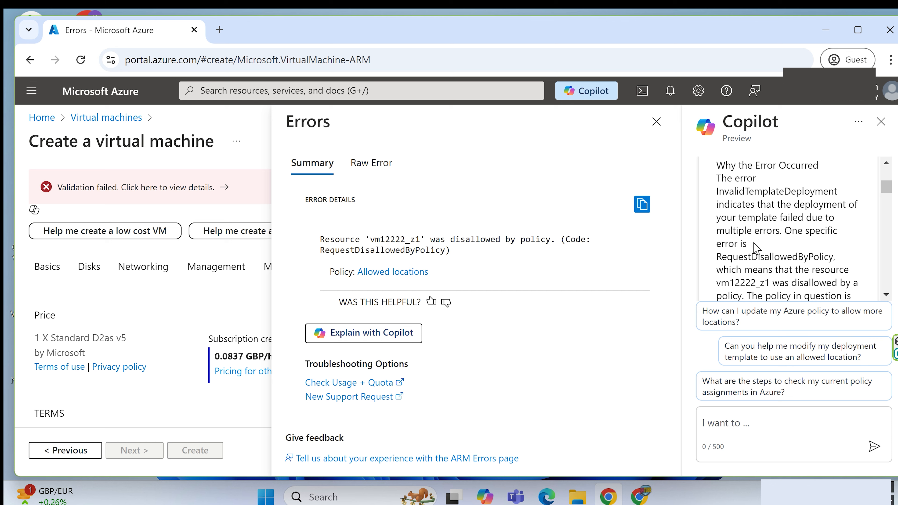
scroll(755, 249, down, 2)
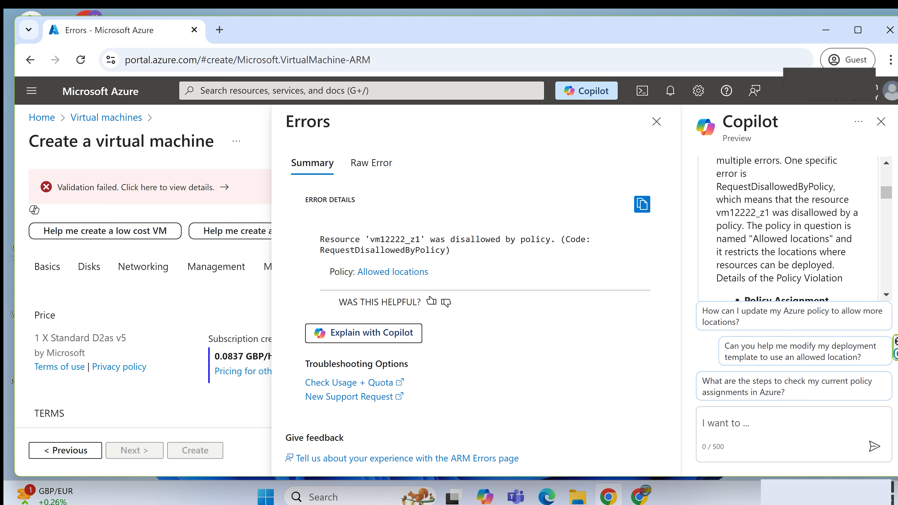
drag(790, 213, 737, 226)
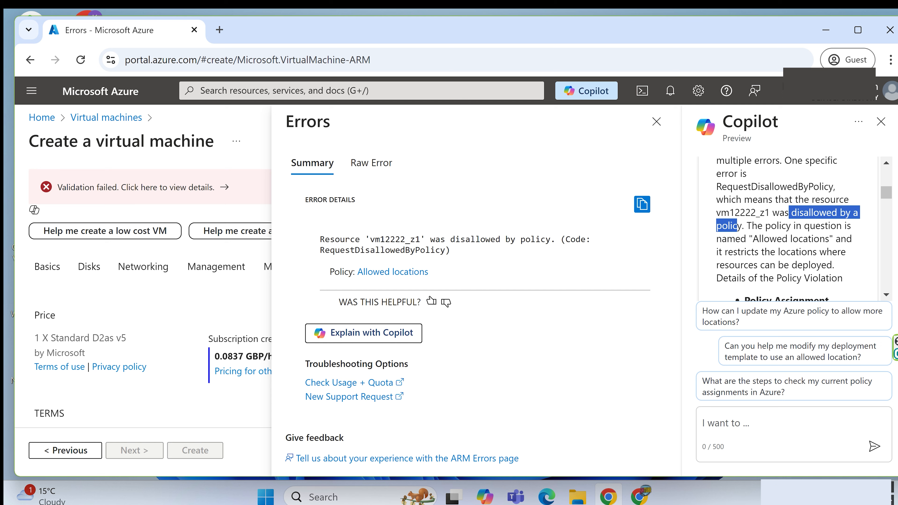
drag(753, 239, 825, 239)
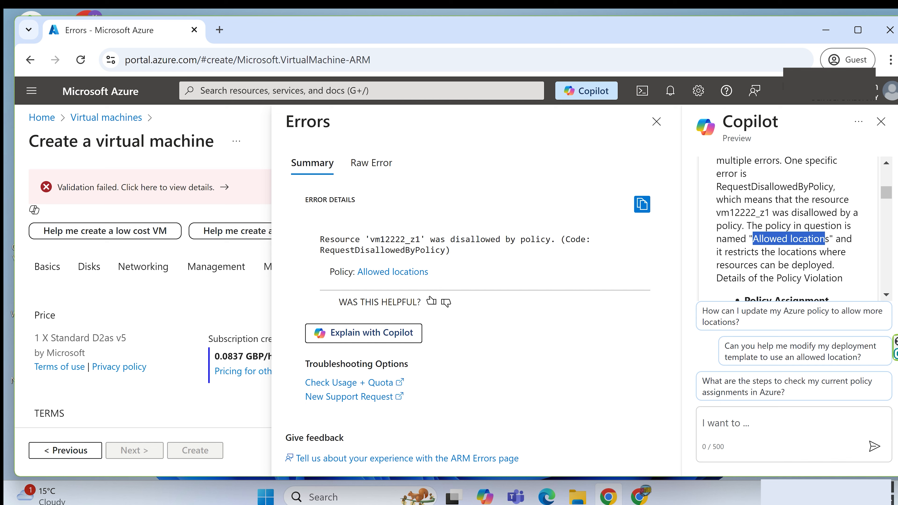
scroll(796, 228, down, 4)
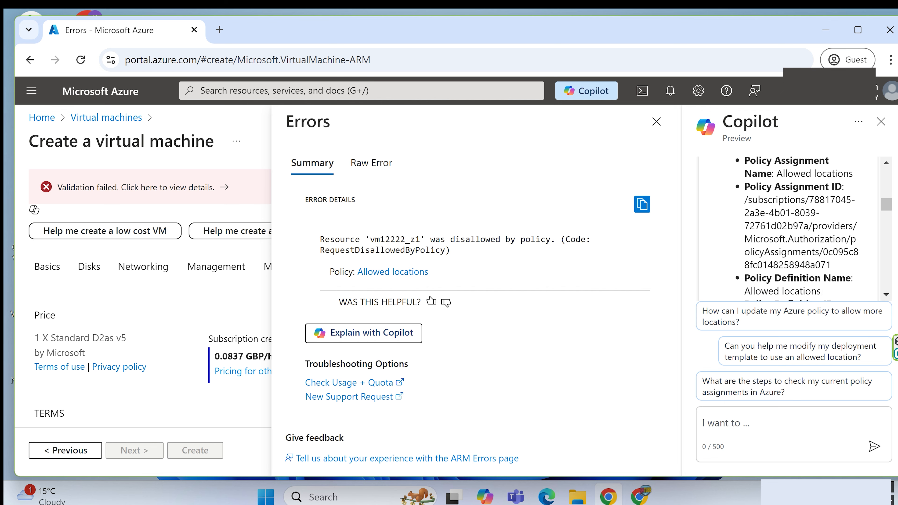
scroll(796, 229, down, 2)
scroll(795, 228, down, 2)
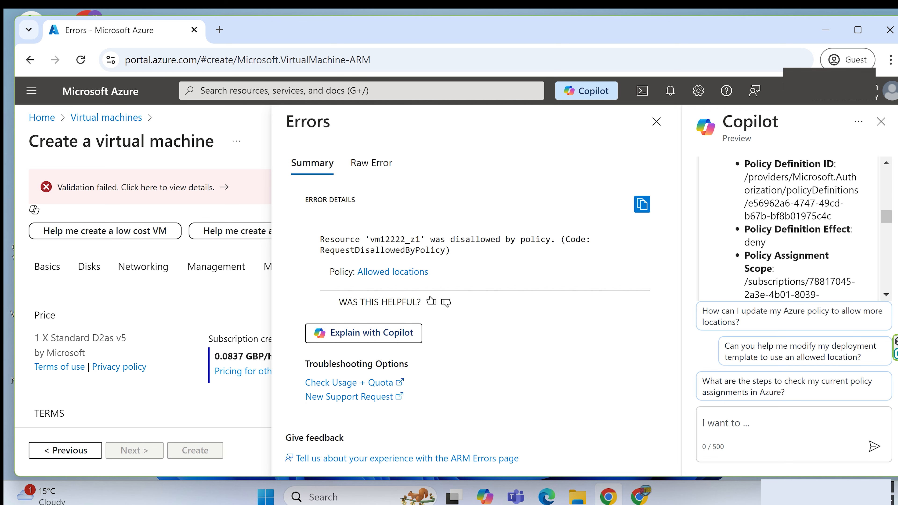
scroll(795, 228, down, 4)
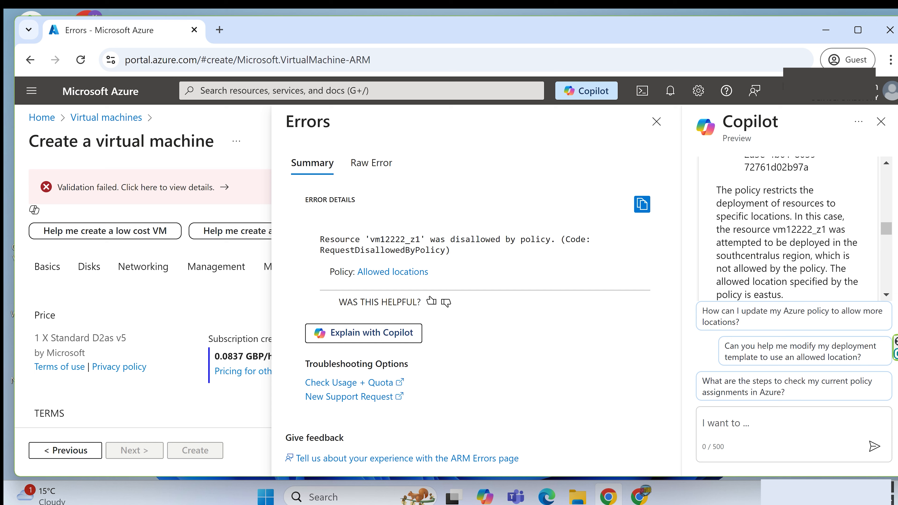
scroll(796, 228, down, 4)
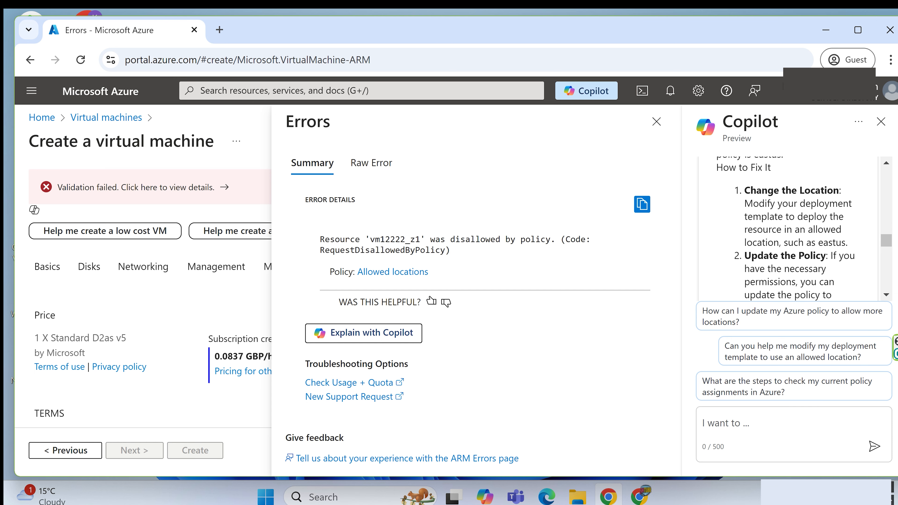
scroll(764, 244, down, 6)
scroll(764, 245, down, 5)
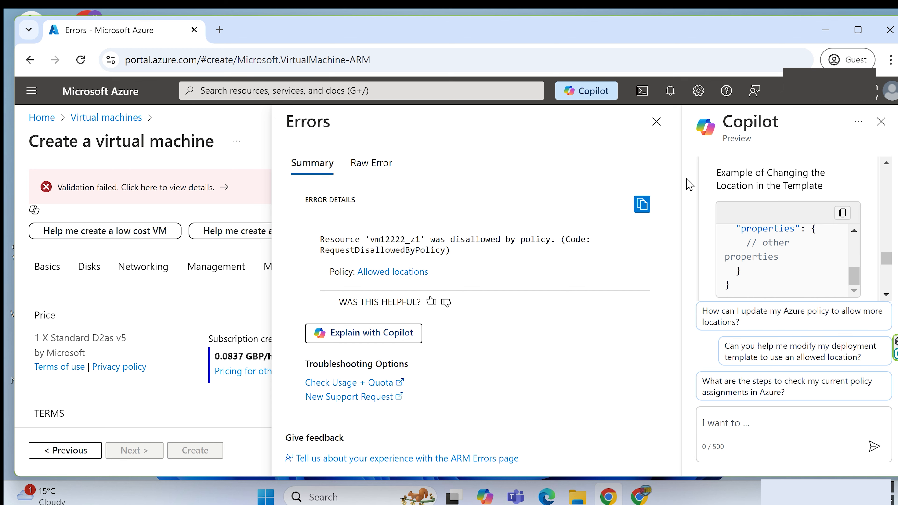
click(880, 127)
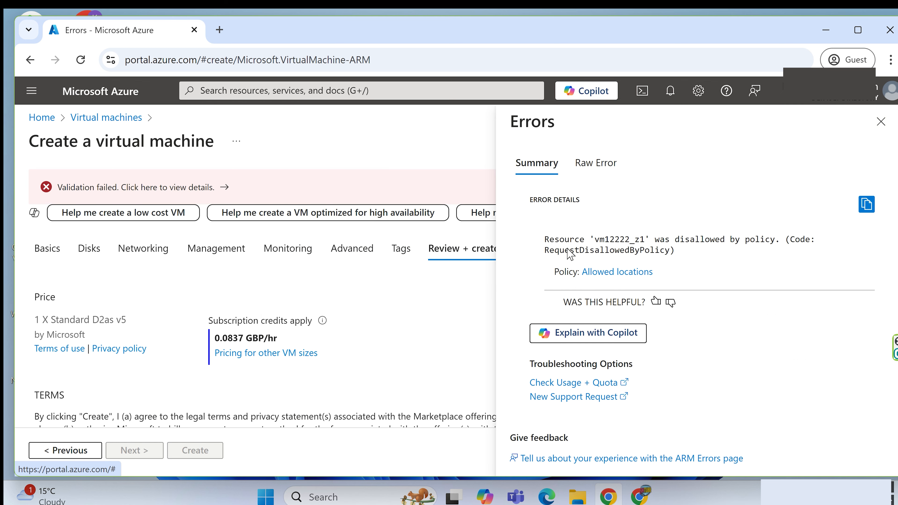
click(880, 122)
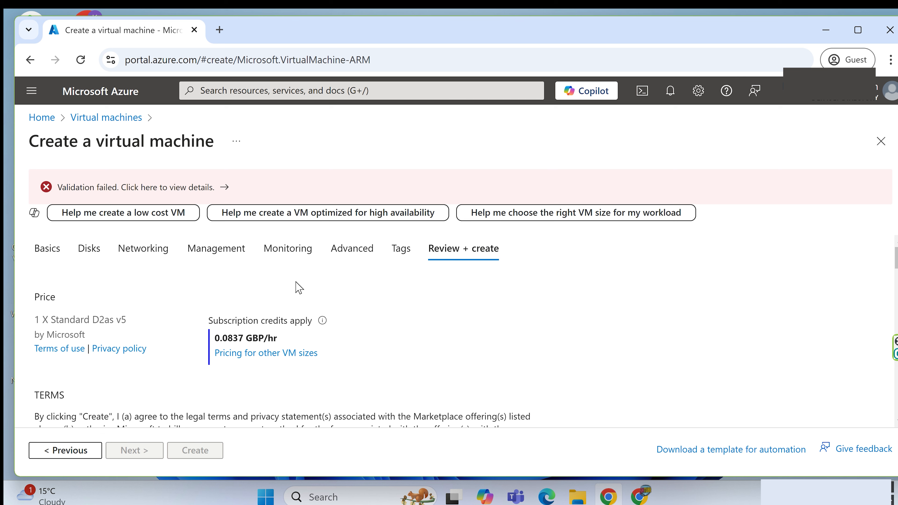
Leave the virtual machine creation, search for the Policy service and view the policy assignments on its Compliance page.
click(41, 118)
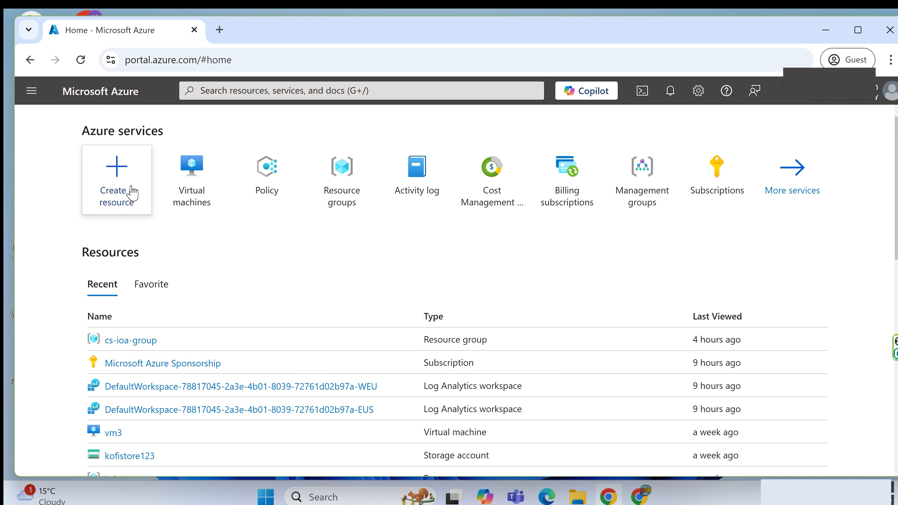
click(253, 91)
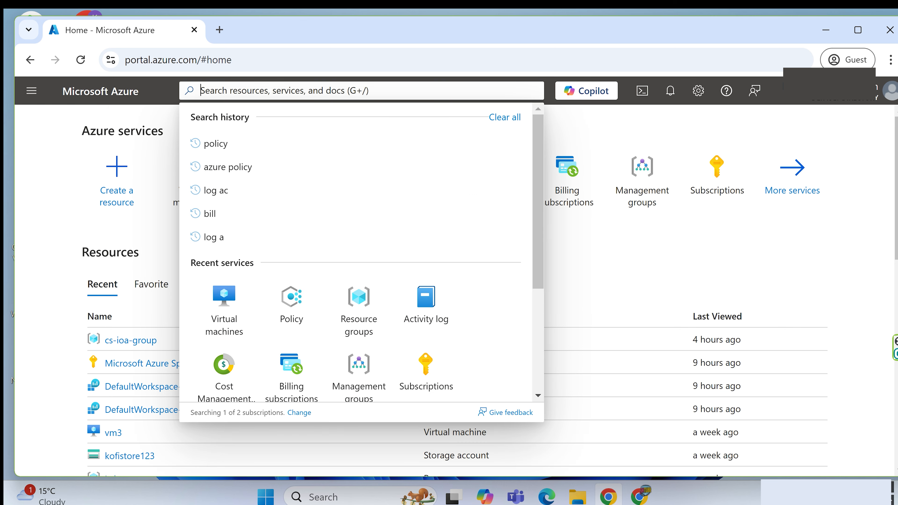
text(policy)
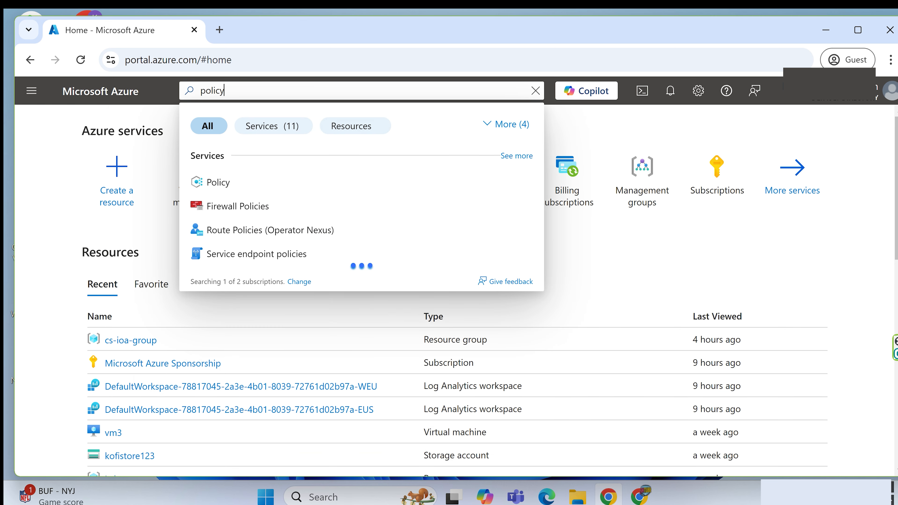
click(224, 182)
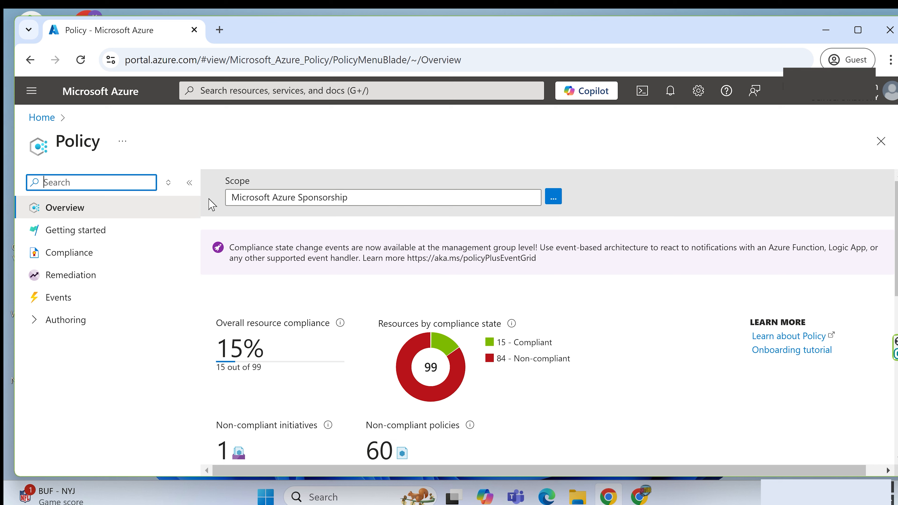
click(62, 260)
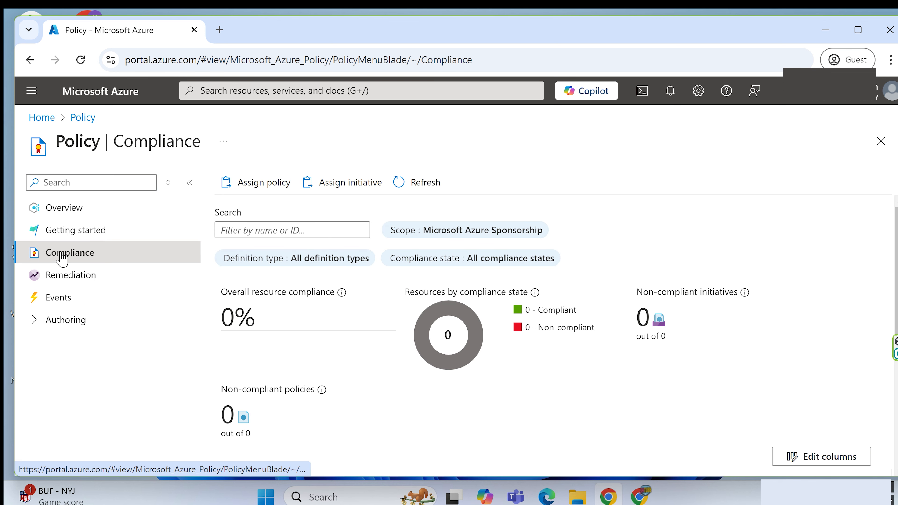
scroll(365, 285, down, 4)
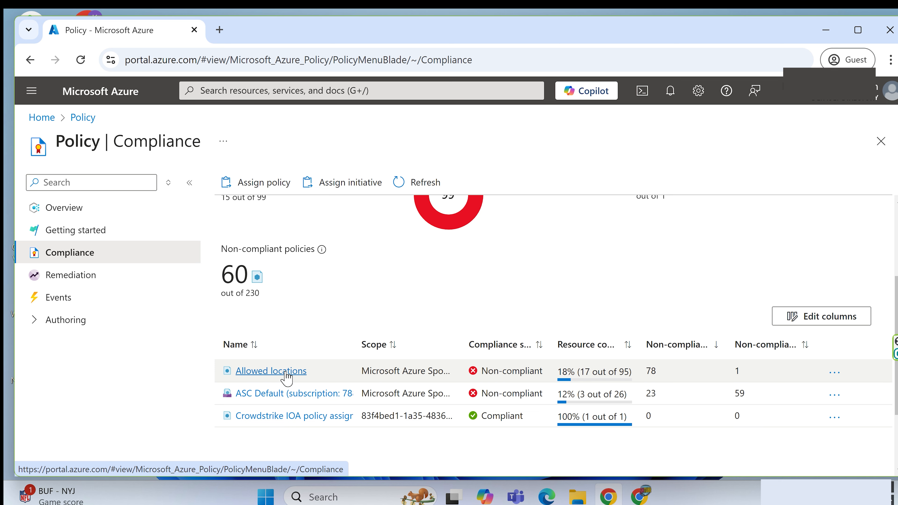
Open the Allowed locations compliance details, review the compliance state and location of each resource, and show the available actions for labvm1.
click(284, 374)
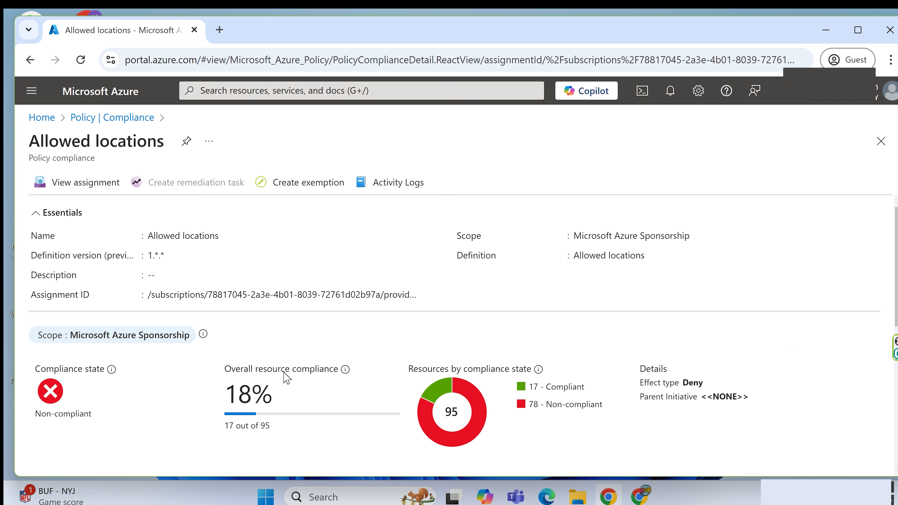
scroll(284, 373, down, 12)
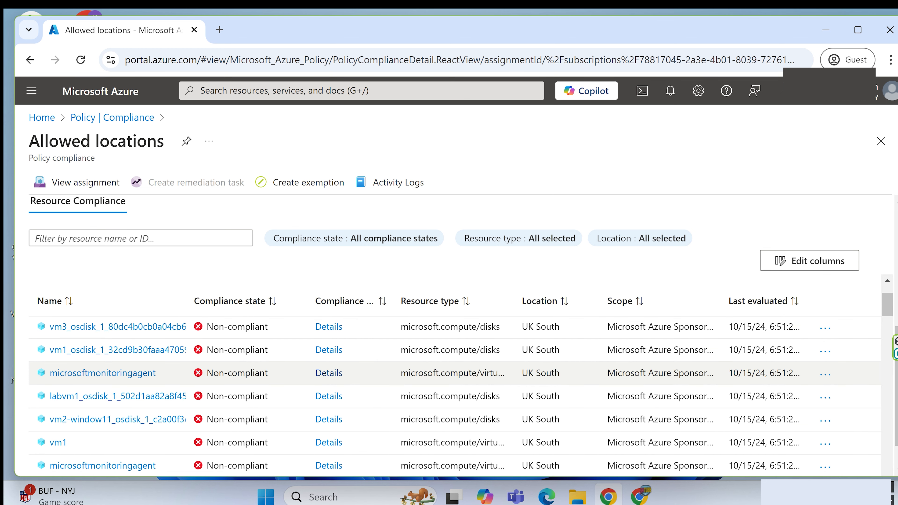
scroll(203, 394, down, 1)
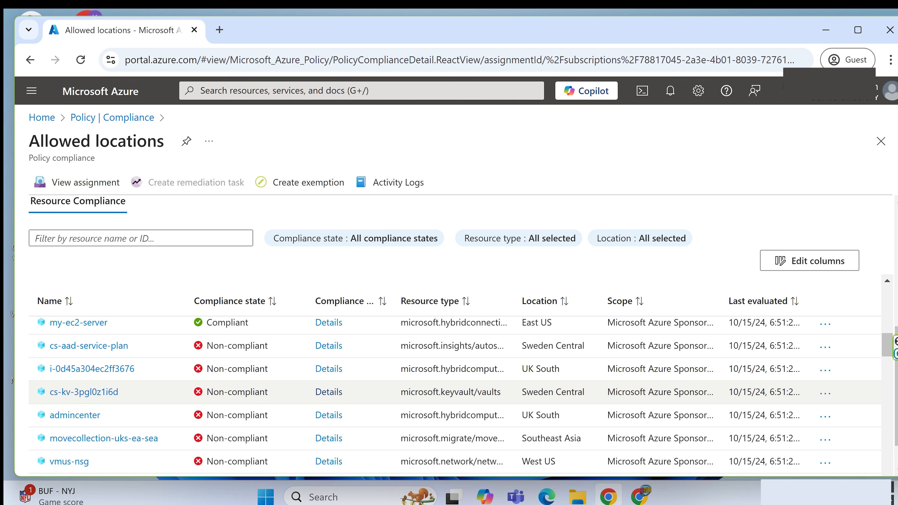
scroll(203, 394, up, 13)
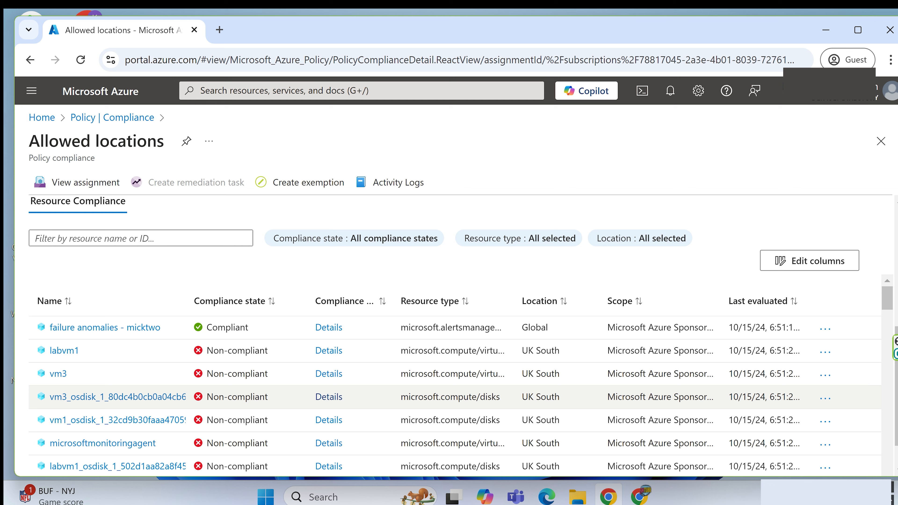
click(826, 352)
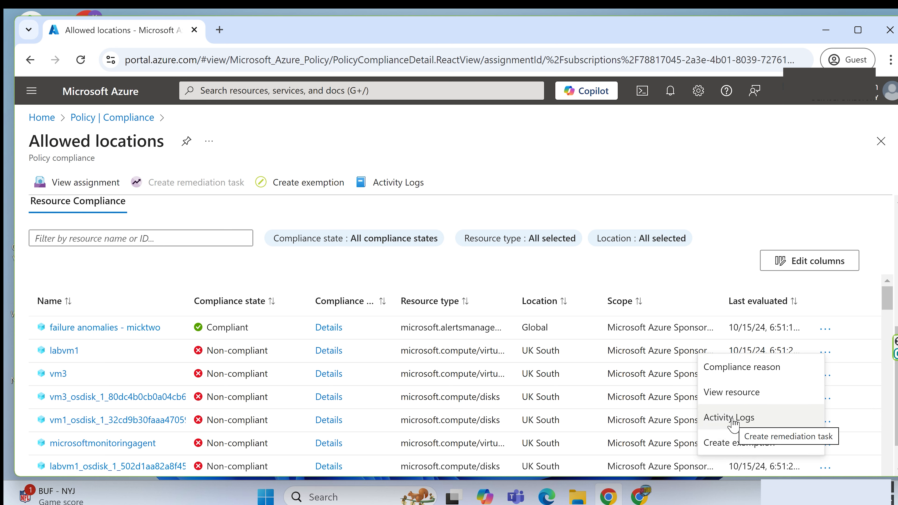
View the activity logs for Allowed locations, expand the Validate Deployment operation to examine its entries, and return to the compliance details.
click(709, 275)
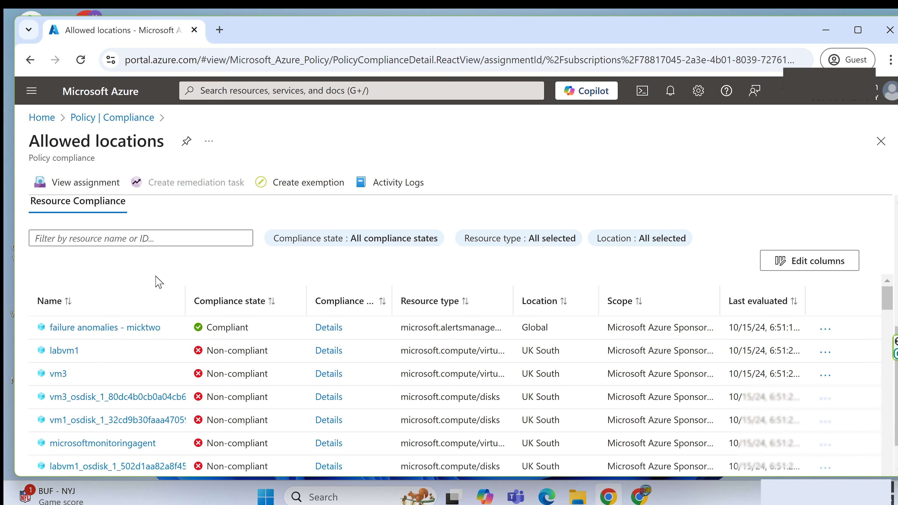
scroll(176, 276, up, 5)
mouse_move(205, 267)
scroll(208, 267, up, 2)
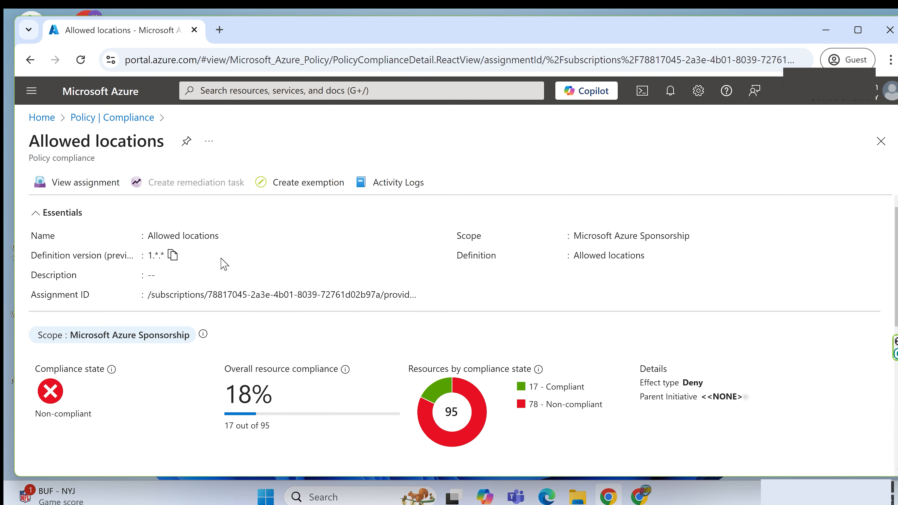
click(392, 188)
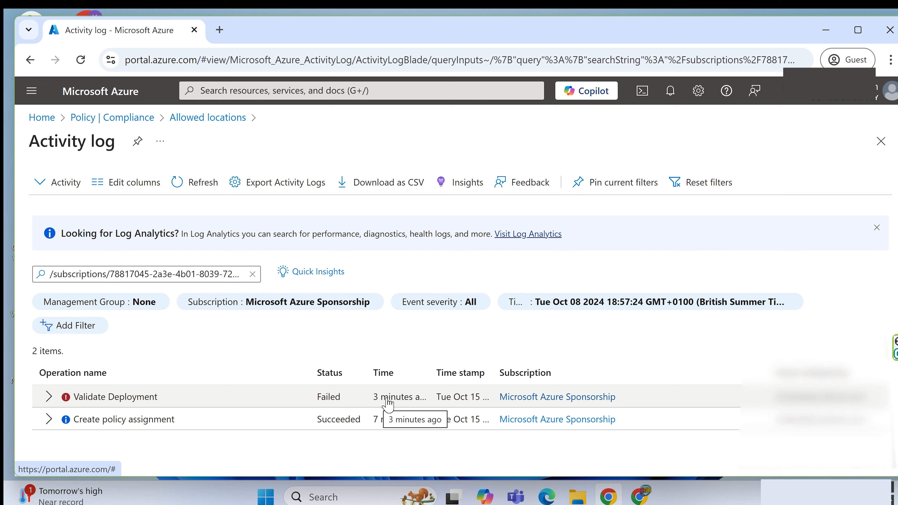
click(49, 397)
scroll(50, 400, down, 2)
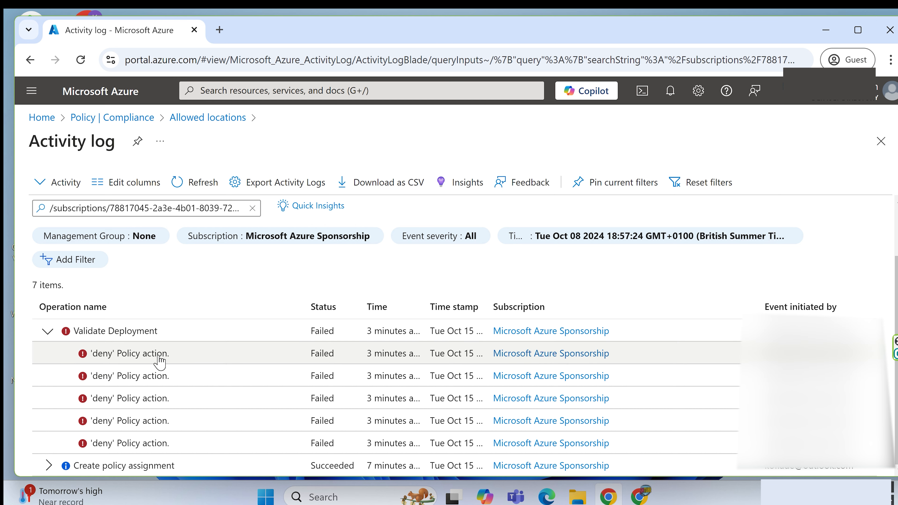
click(30, 60)
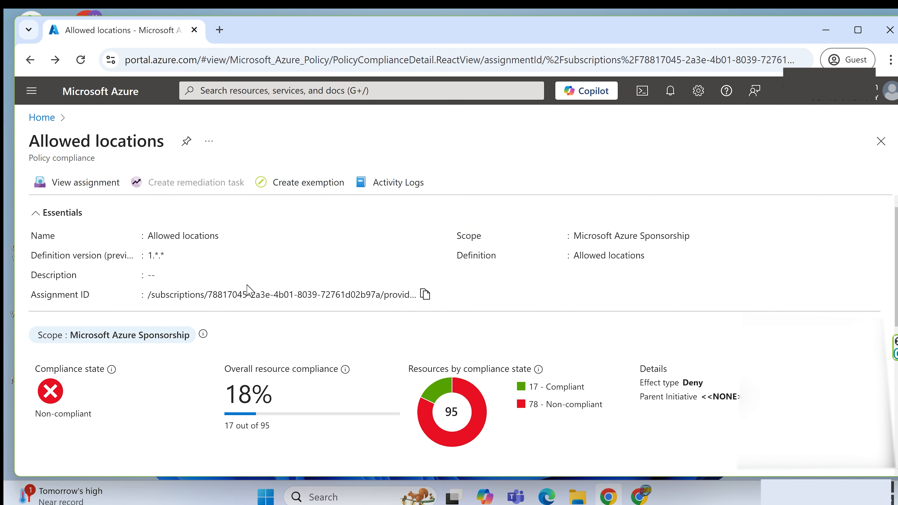
Start an exemption from the Allowed locations assignment and choose Waiver as the exemption category.
click(280, 189)
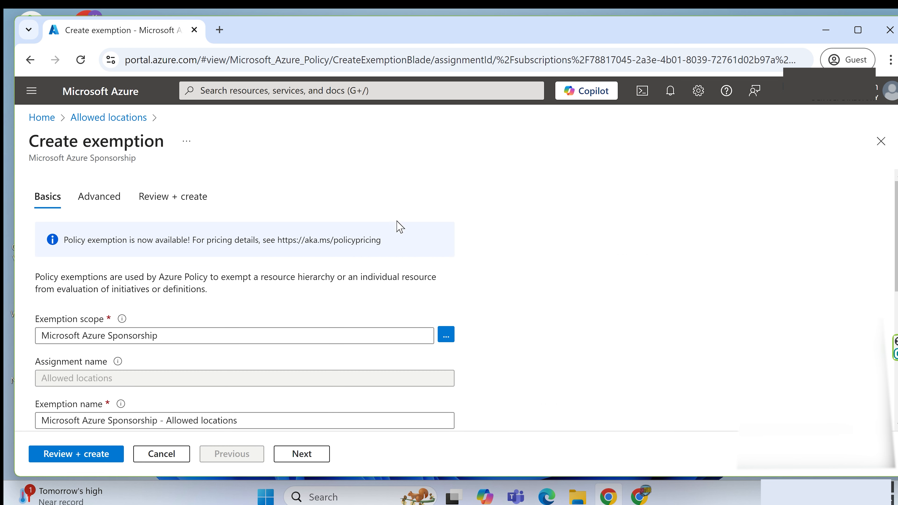
scroll(398, 229, down, 2)
scroll(163, 341, down, 2)
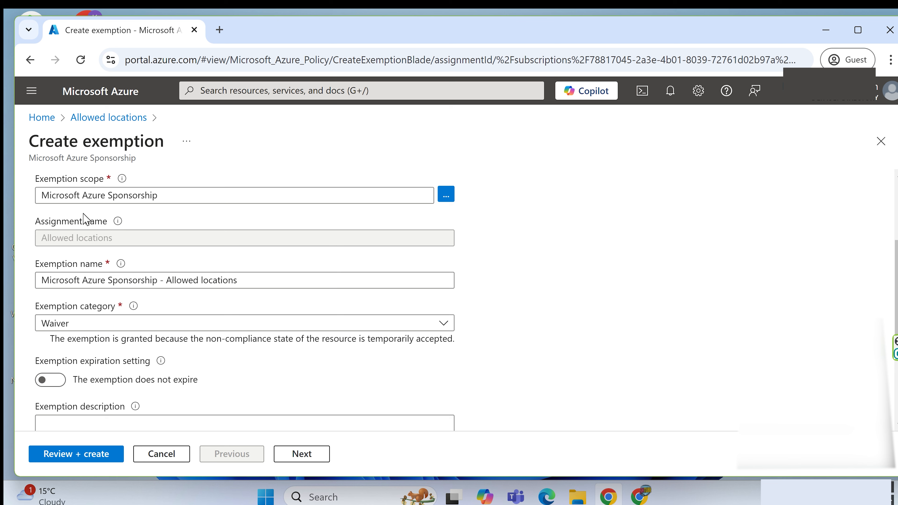
click(91, 325)
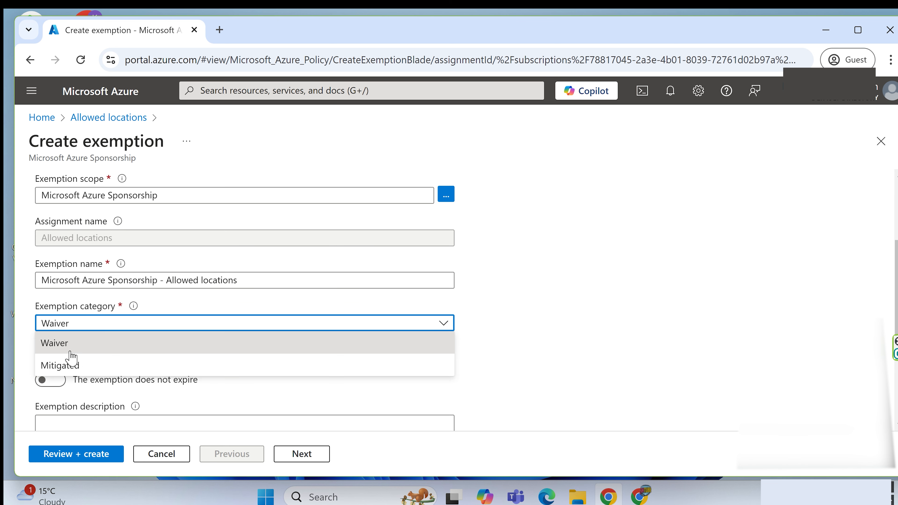
click(61, 352)
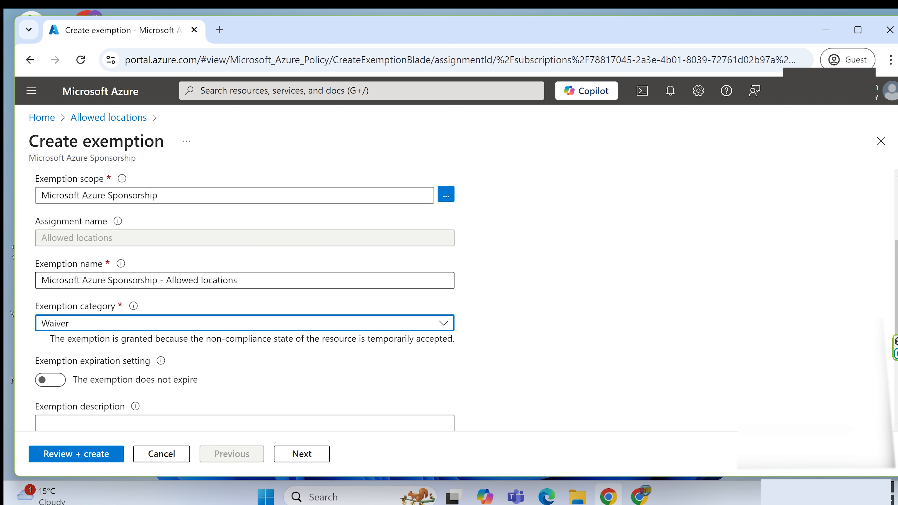
drag(55, 280, 238, 280)
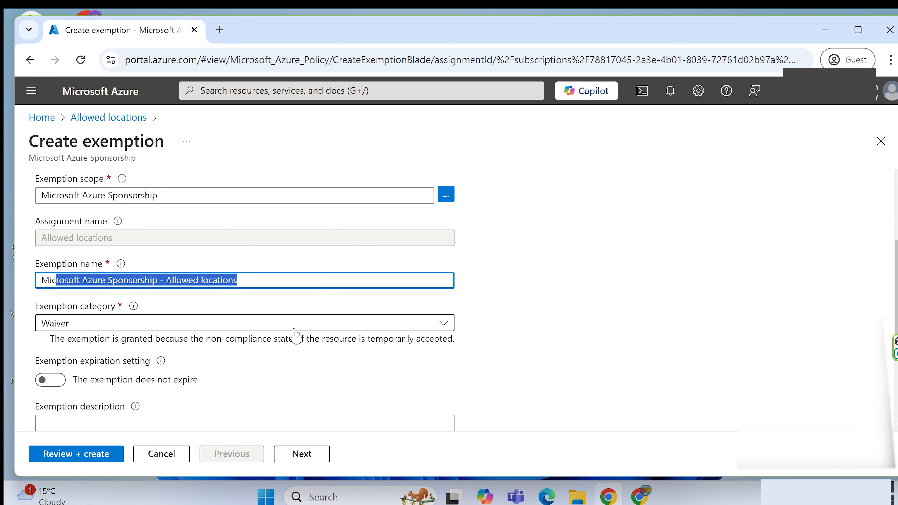
scroll(477, 314, down, 4)
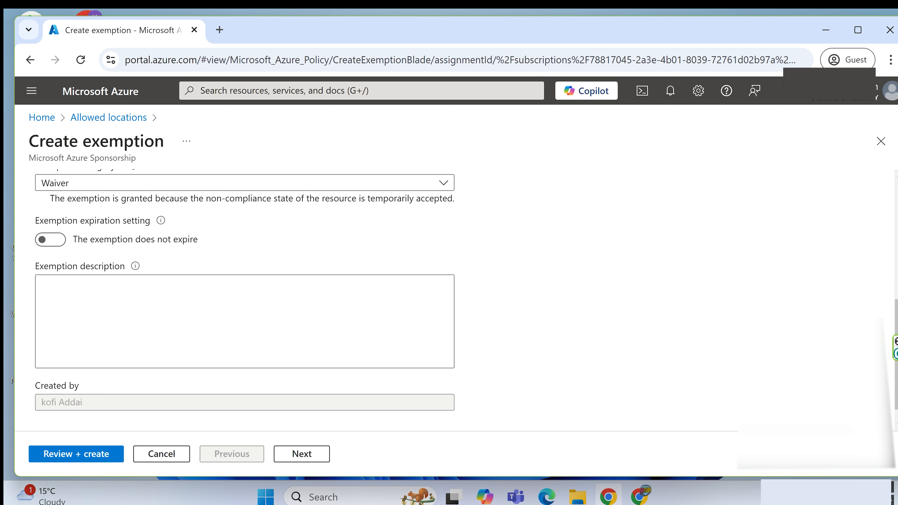
Turn on an expiration date for the exemption, switch it back off, and go to the empty exemption description.
click(60, 244)
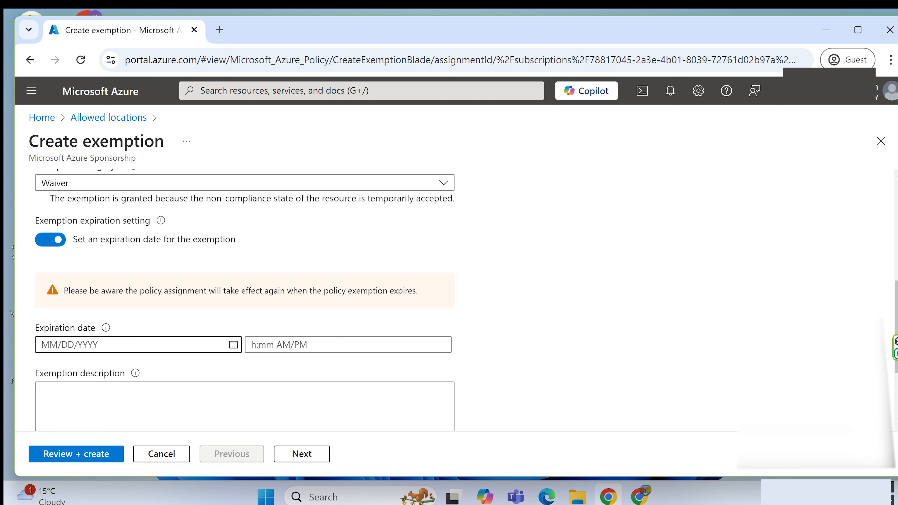
click(51, 243)
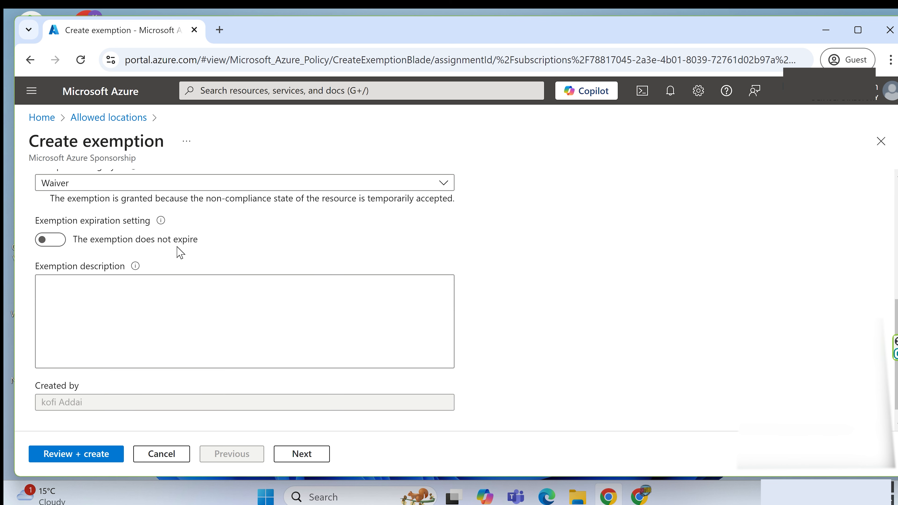
scroll(218, 244, down, 1)
click(84, 258)
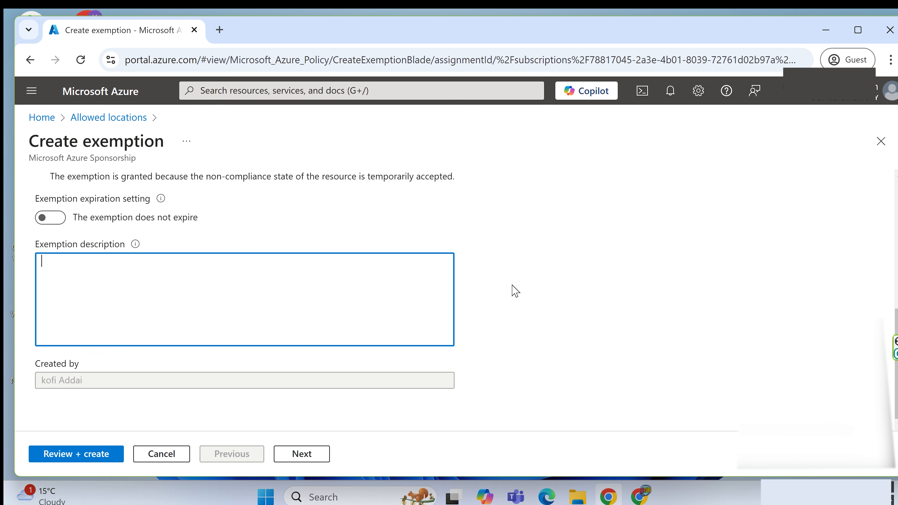
Narrow the exemption scope to the Labtest-rg resource group within the Microsoft Azure Sponsorship subscription.
scroll(177, 374, up, 4)
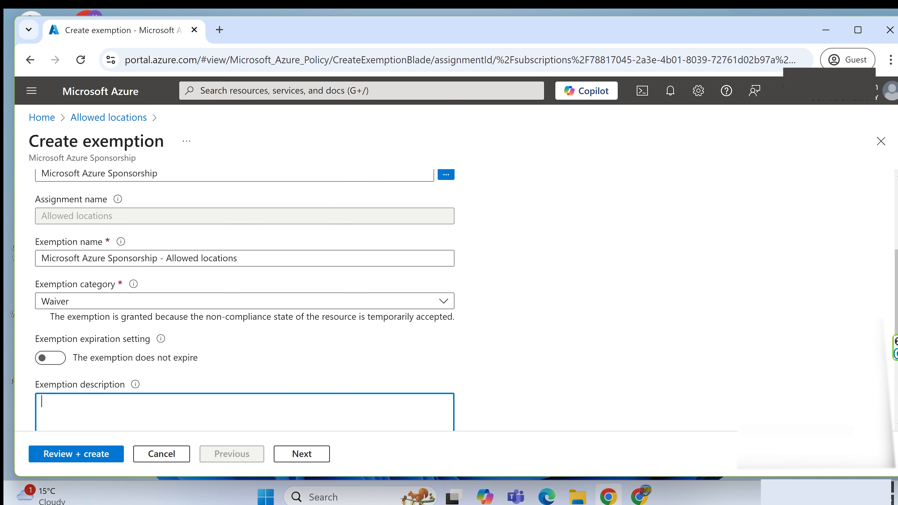
scroll(495, 338, up, 5)
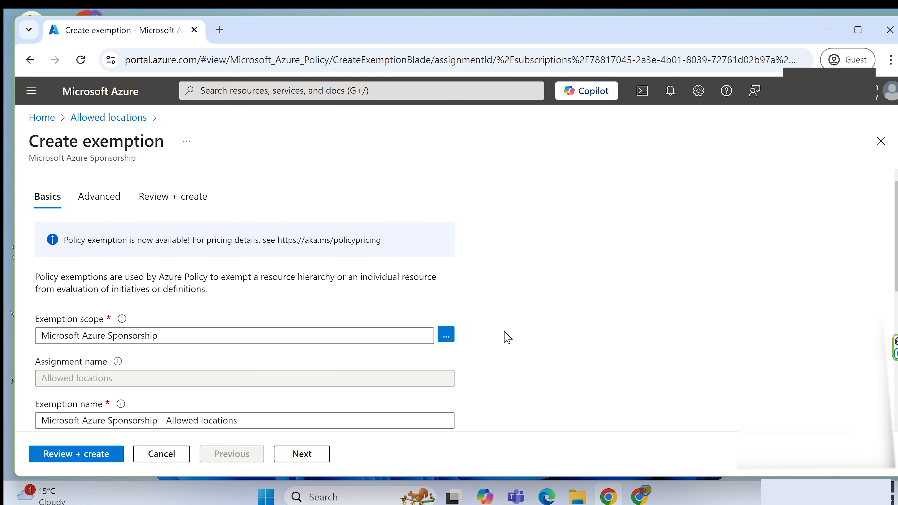
scroll(506, 337, down, 2)
scroll(495, 337, up, 2)
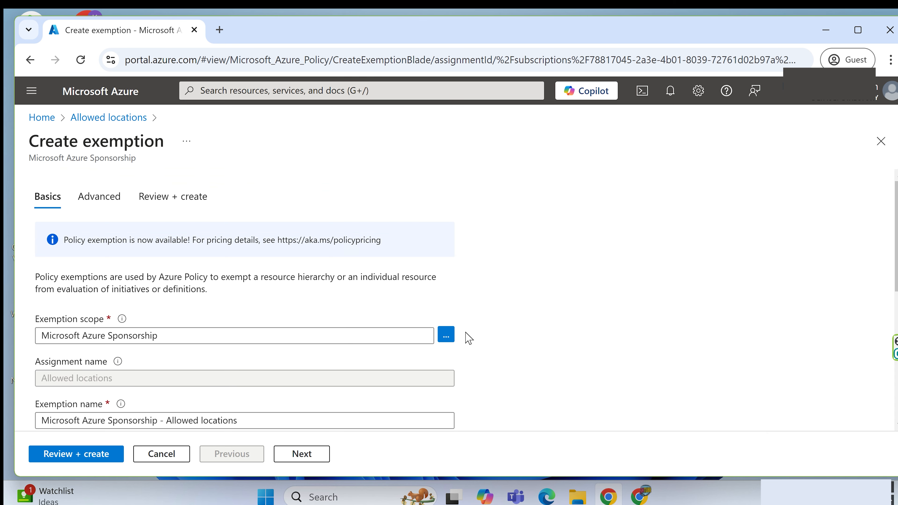
click(446, 336)
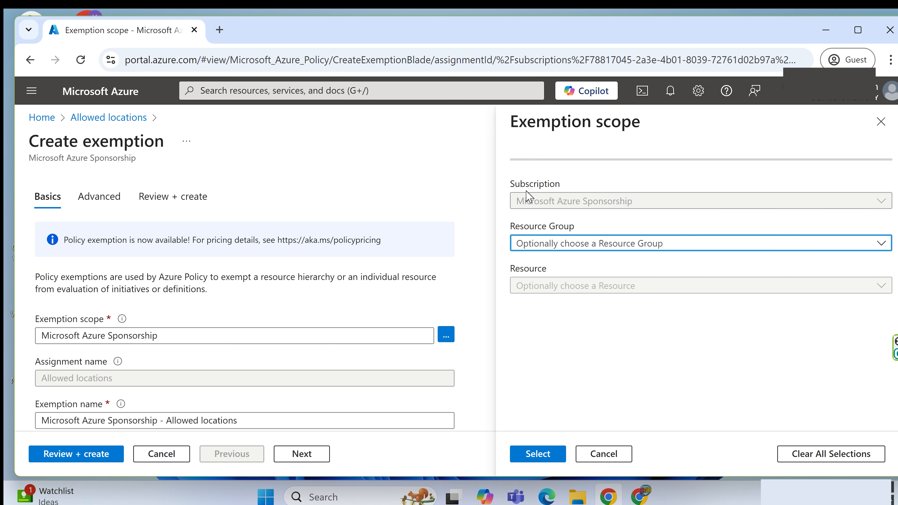
click(536, 248)
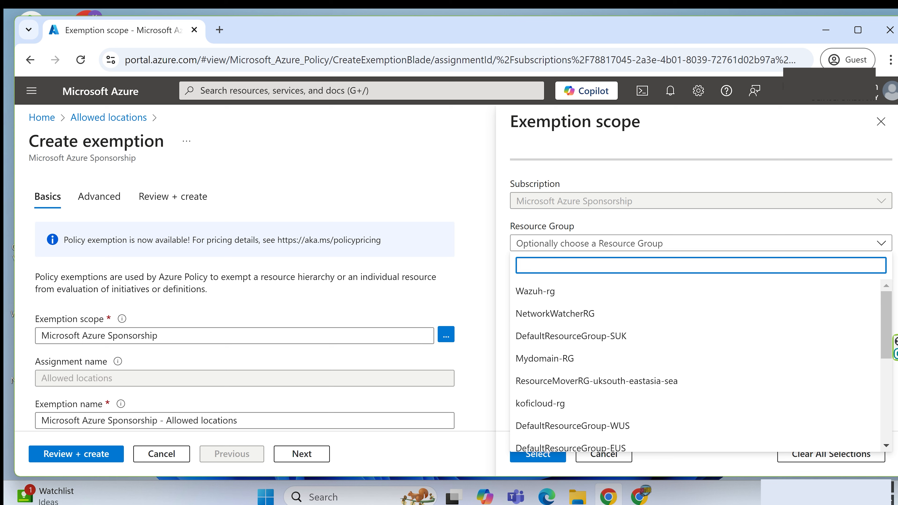
text(lab)
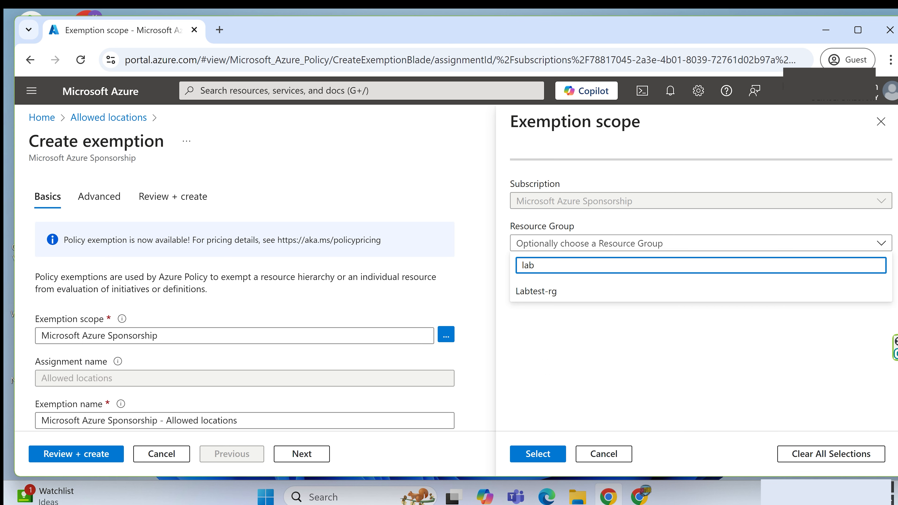
click(537, 296)
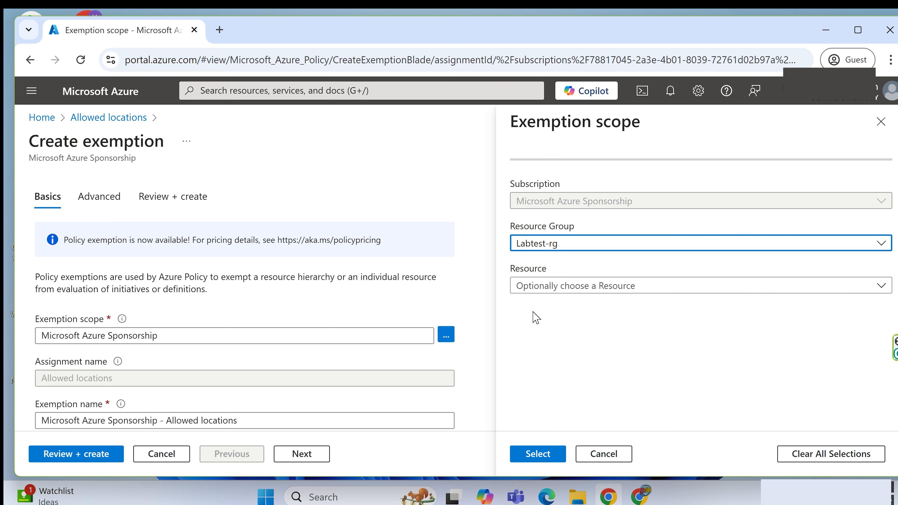
click(525, 455)
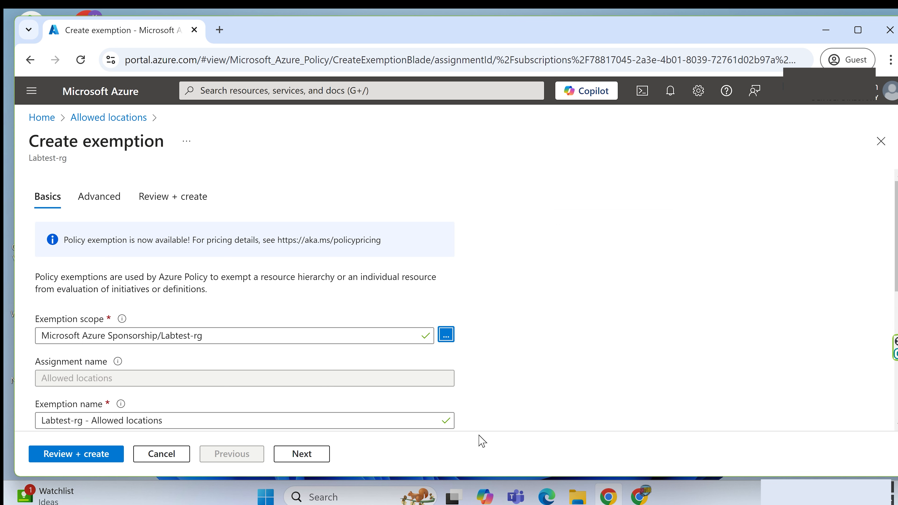
click(502, 377)
Check the exemption's basic settings, from scope, name and category to expiration, description and creator.
scroll(495, 401, down, 2)
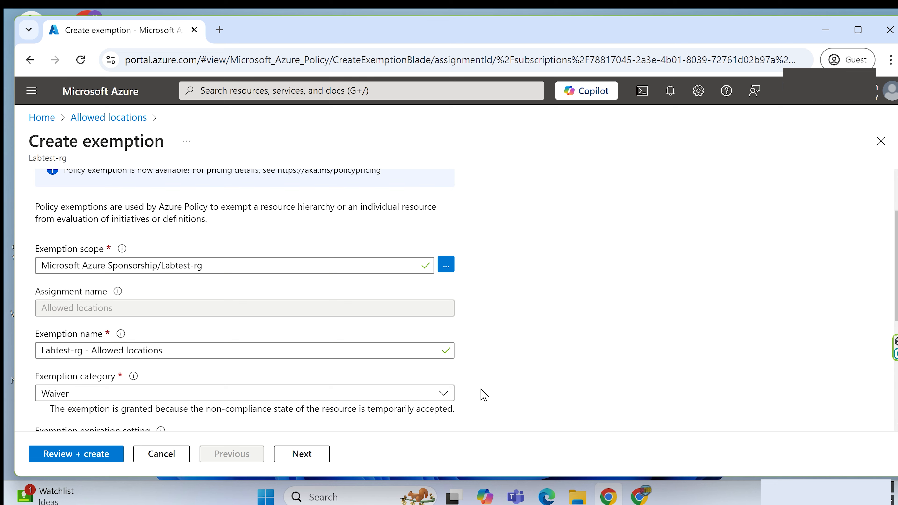
scroll(482, 395, up, 2)
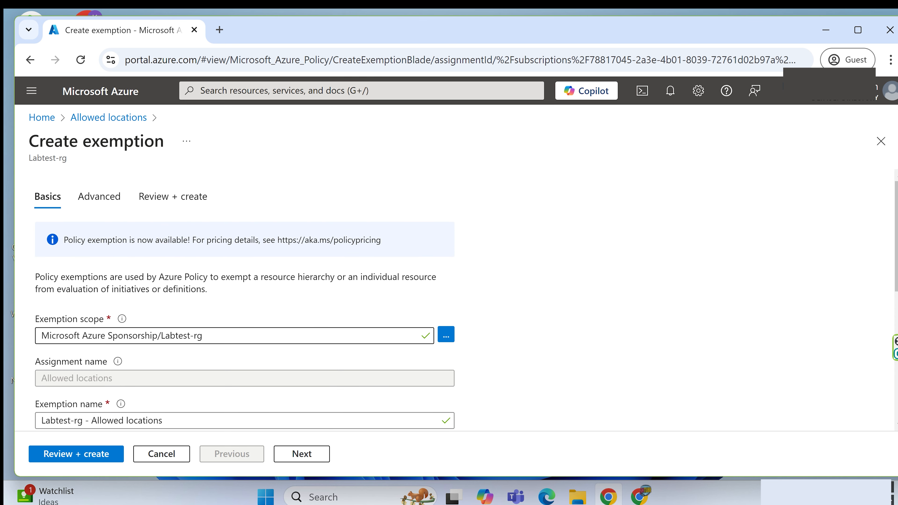
scroll(245, 301, down, 2)
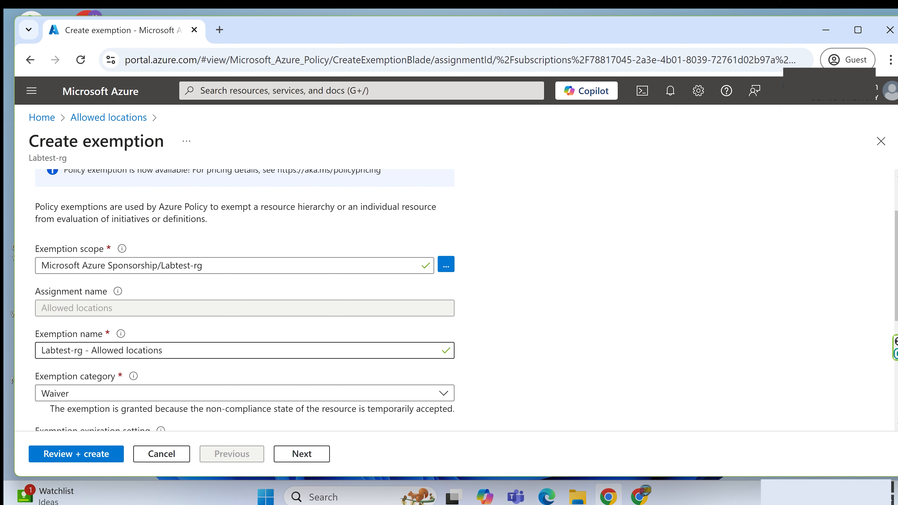
scroll(230, 355, down, 2)
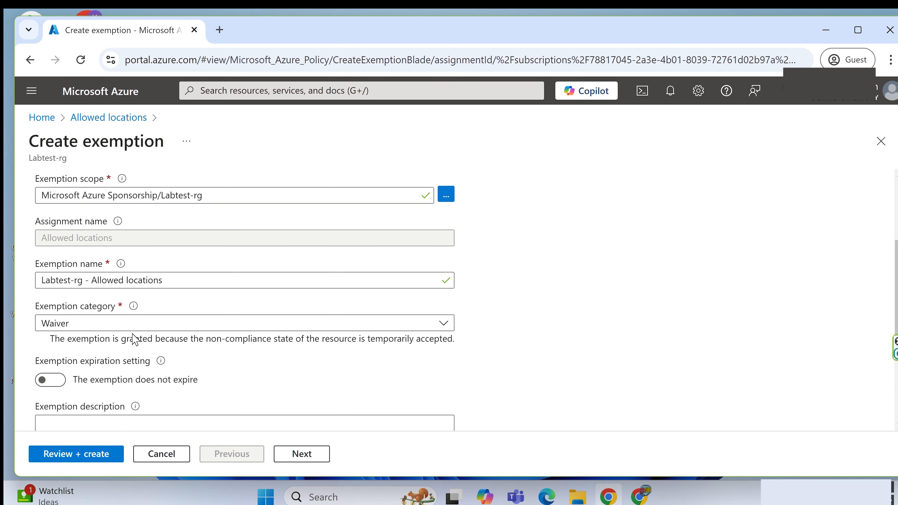
scroll(115, 347, down, 2)
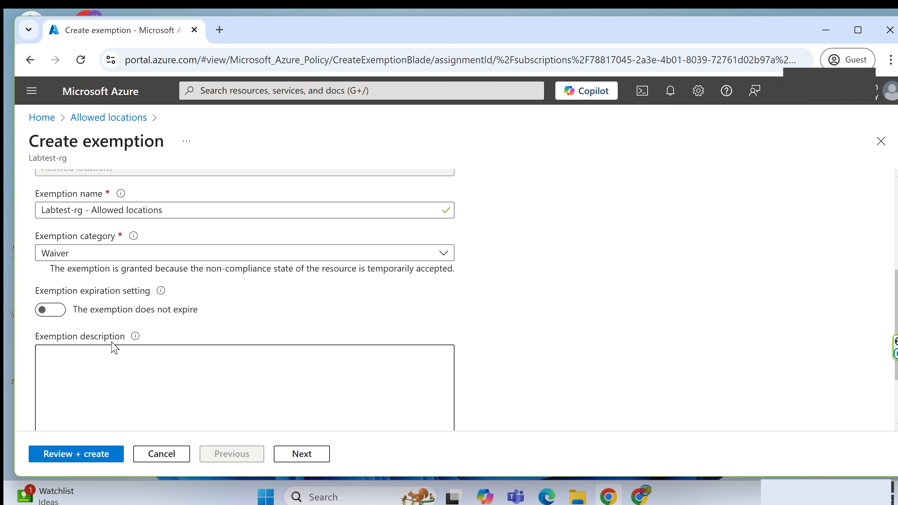
scroll(112, 347, down, 2)
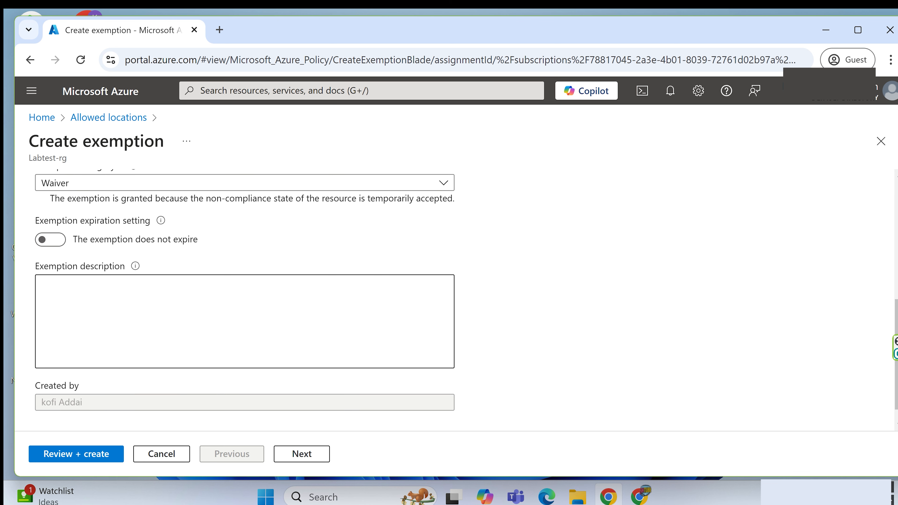
scroll(244, 298, down, 1)
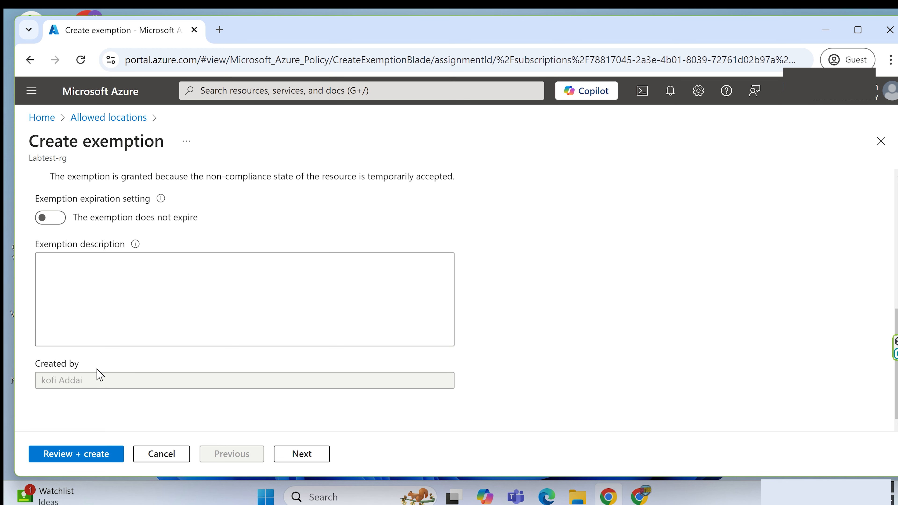
Look at the resource selector options in the advanced settings, close them without adding a selector, and create the exemption.
click(287, 456)
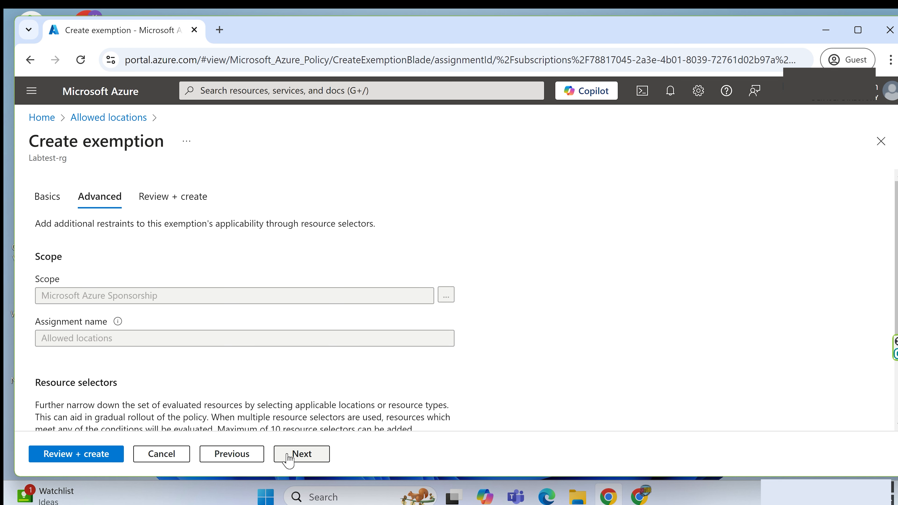
scroll(269, 391, down, 3)
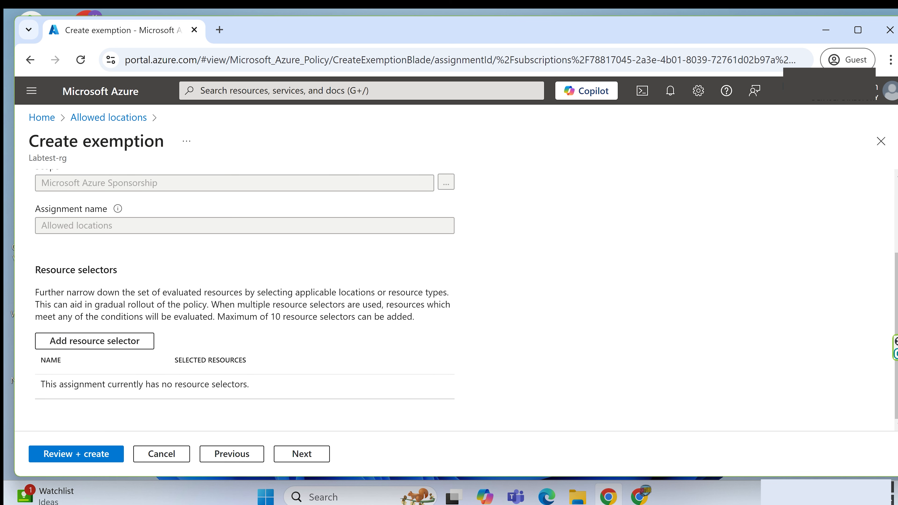
click(75, 347)
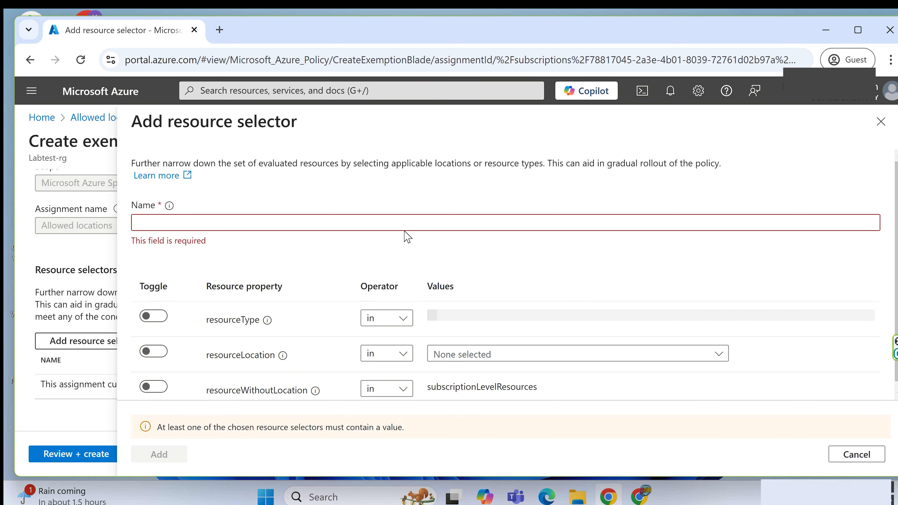
click(880, 121)
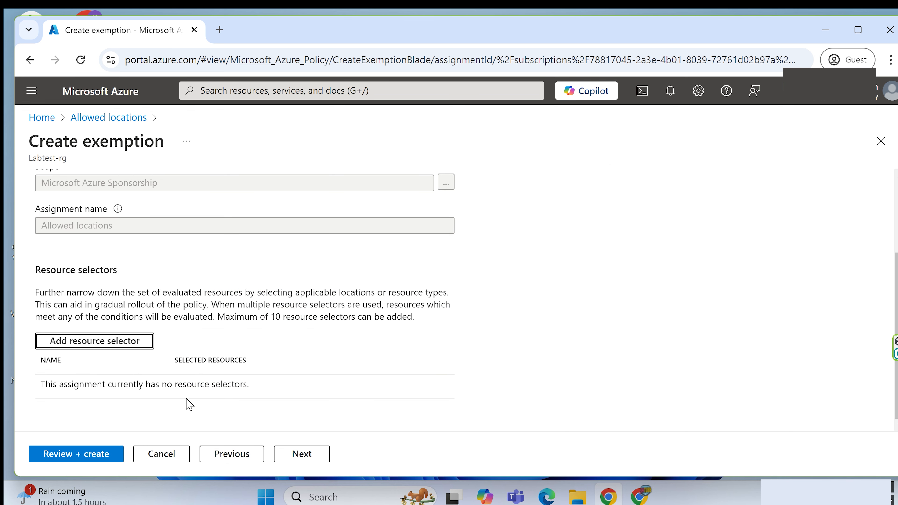
click(298, 455)
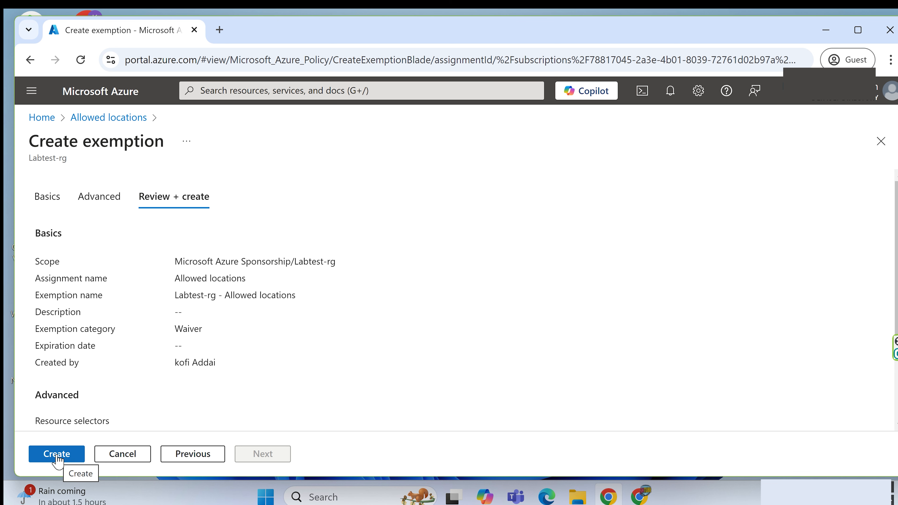
click(57, 456)
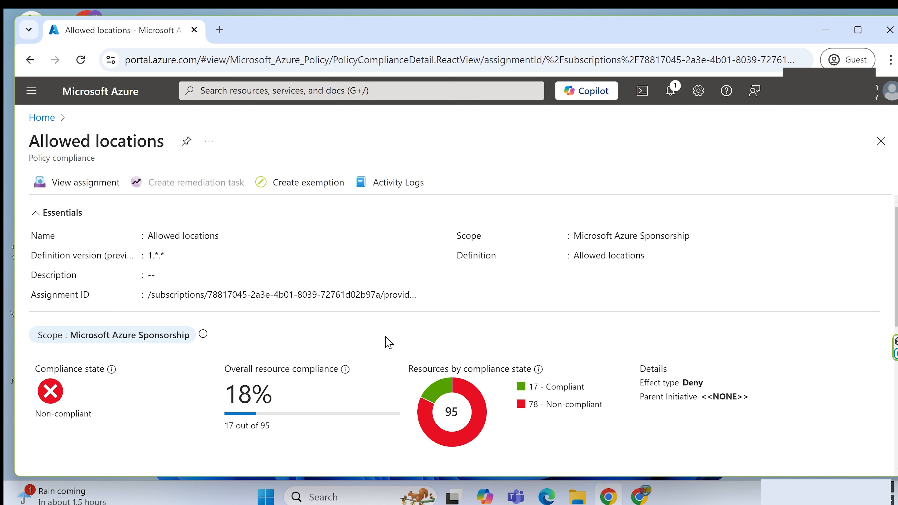
Read the notification about the Labtest-rg policy exemption, including when it takes effect, and close the notifications.
click(671, 91)
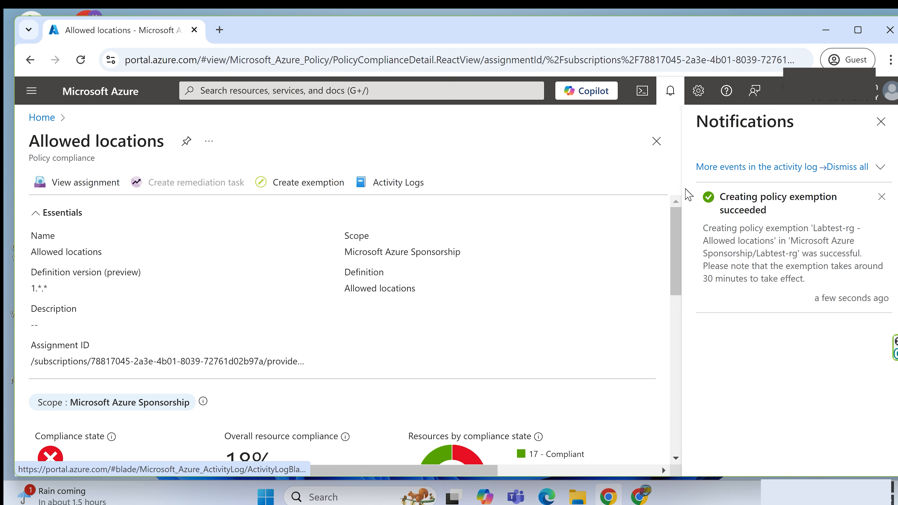
drag(702, 278, 800, 278)
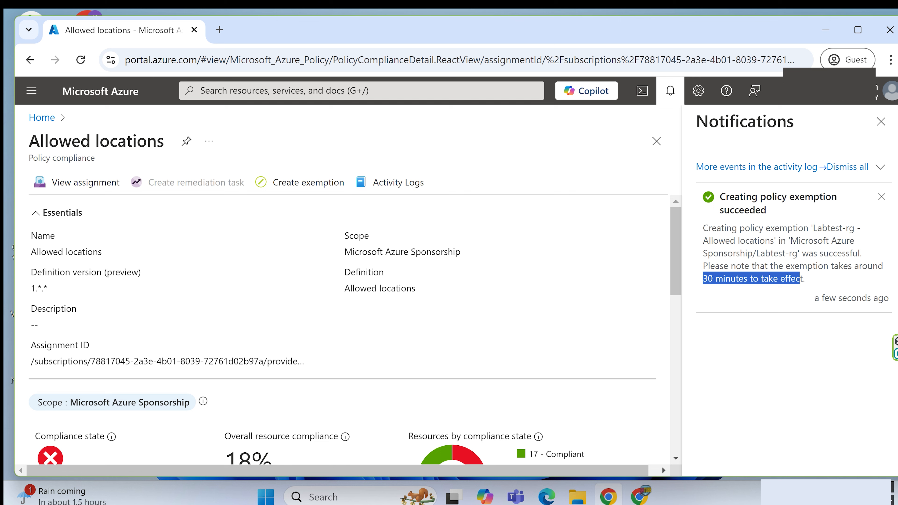
drag(796, 279, 791, 278)
click(536, 274)
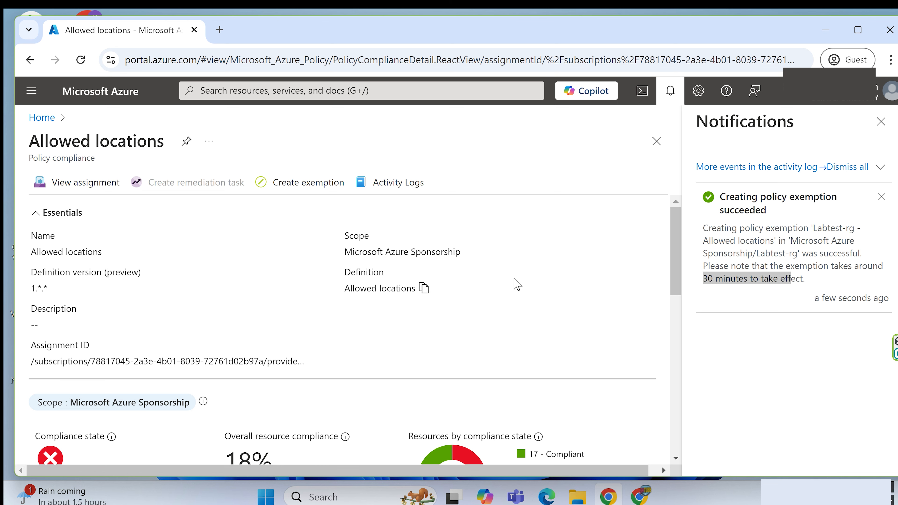
click(881, 121)
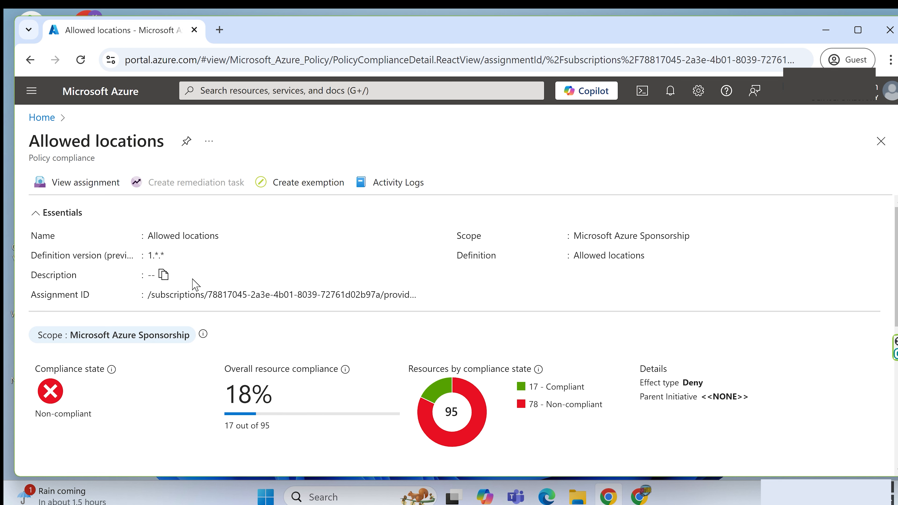
Filter the Allowed locations resource compliance list by "lab" and check the compliance state of the matching resources.
scroll(161, 340, down, 5)
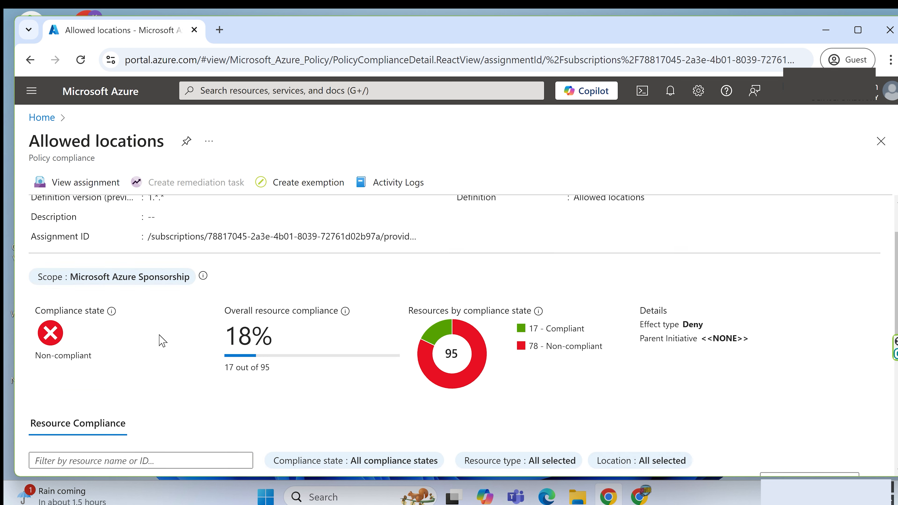
scroll(160, 340, up, 5)
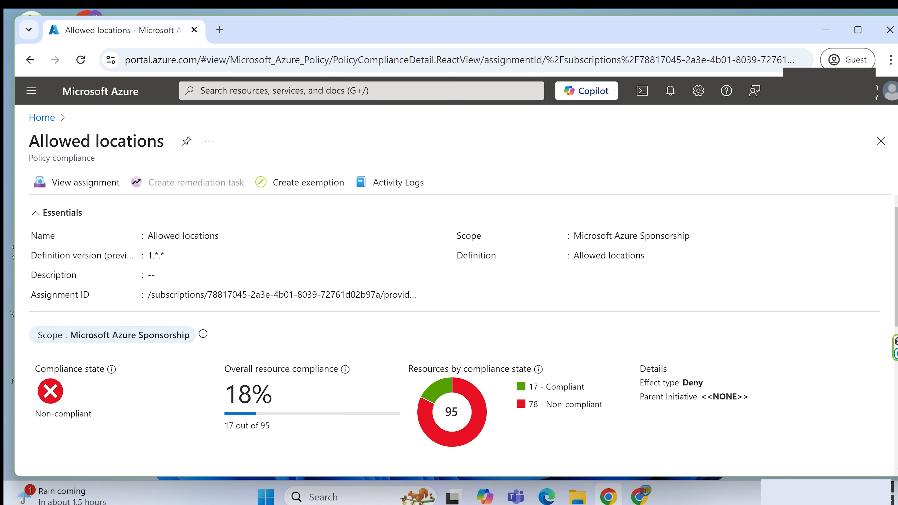
scroll(247, 304, down, 5)
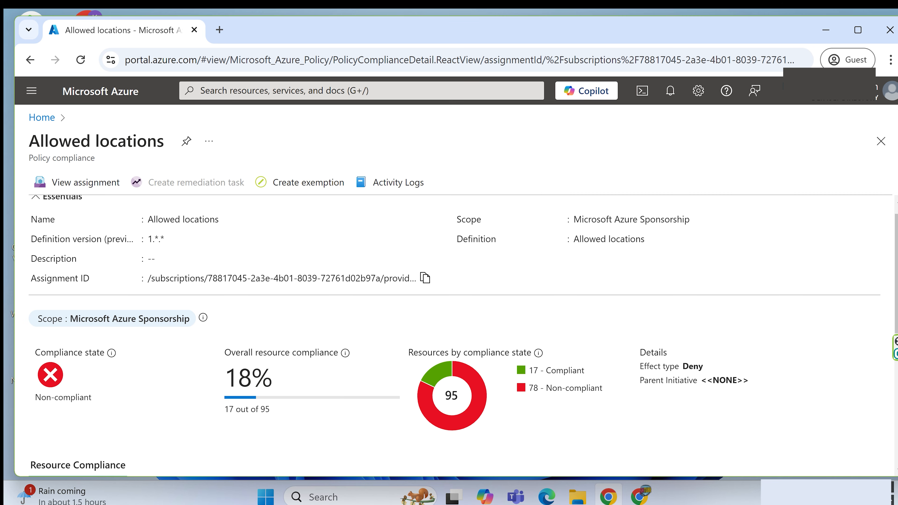
scroll(215, 304, up, 4)
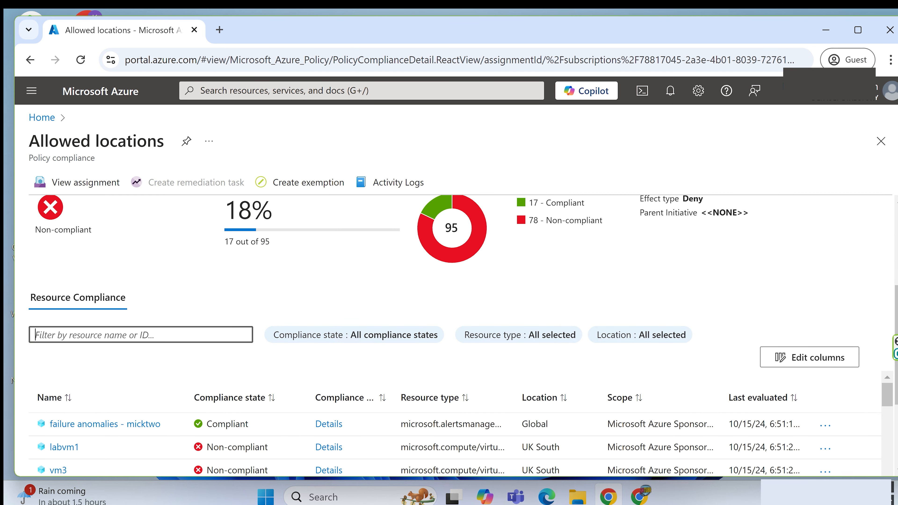
text(lab)
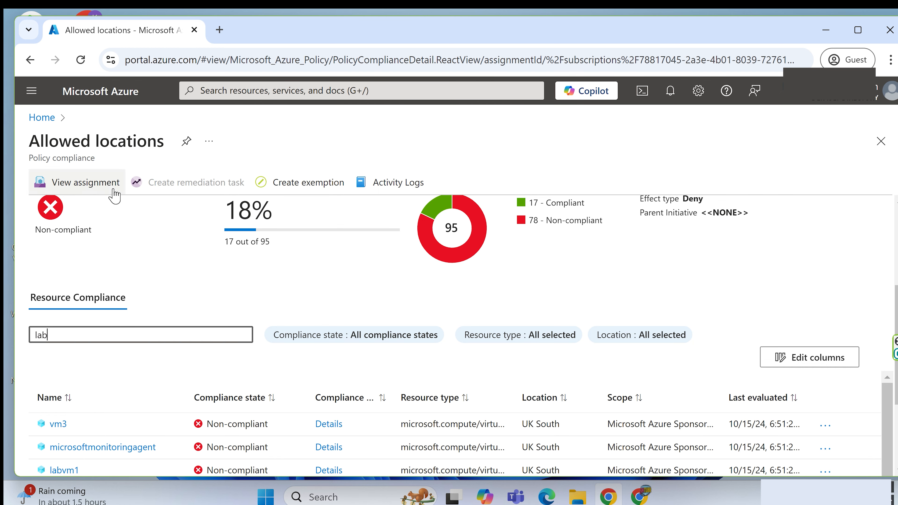
scroll(186, 304, down, 4)
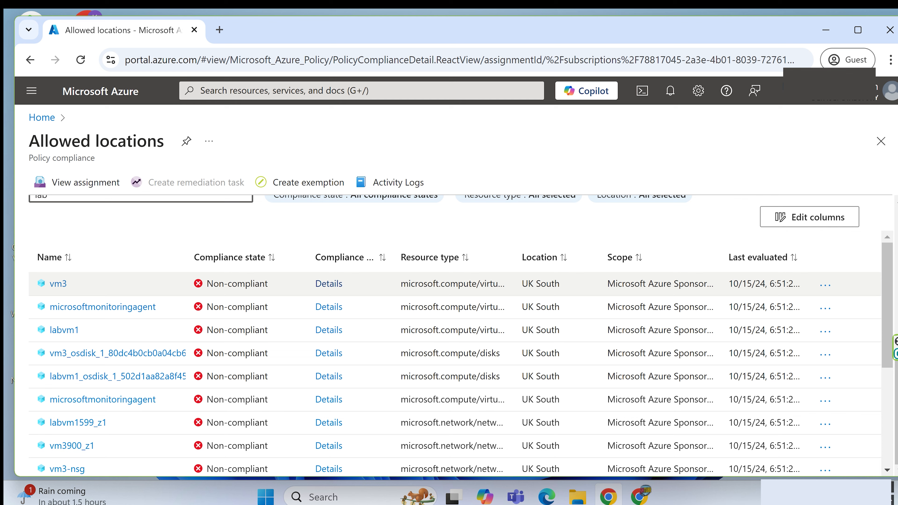
scroll(156, 257, up, 4)
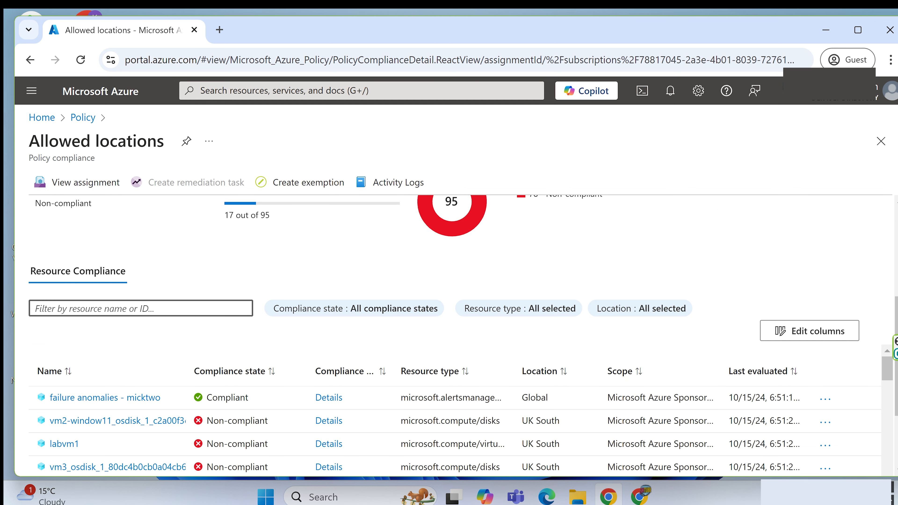
Go to the virtual machines service and start creating a new Azure virtual machine.
click(228, 90)
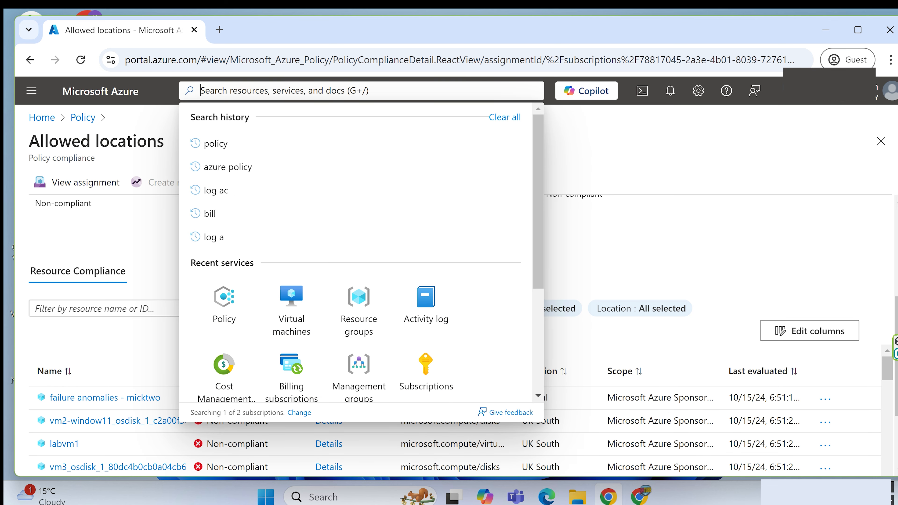
click(280, 325)
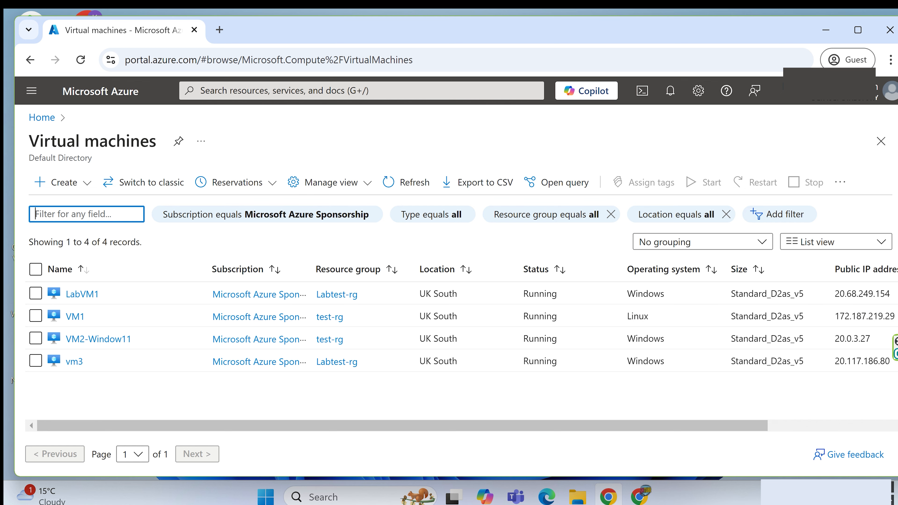
click(56, 186)
click(66, 215)
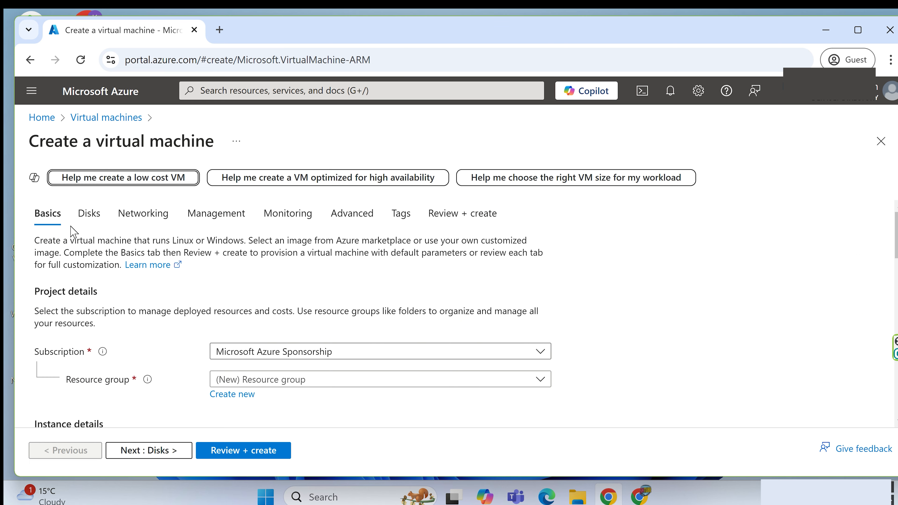
Set the new virtual machine's resource group to Labtest-rg and its region to (US) East US.
click(223, 383)
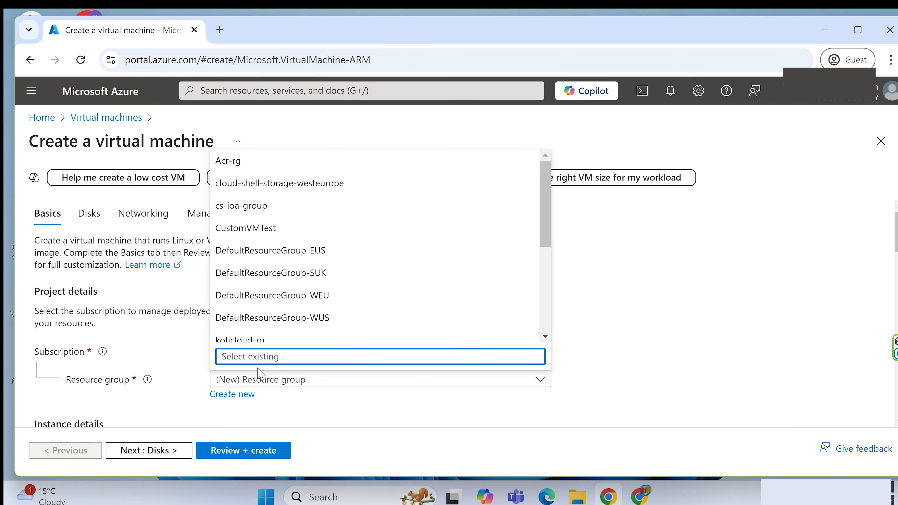
text(lab)
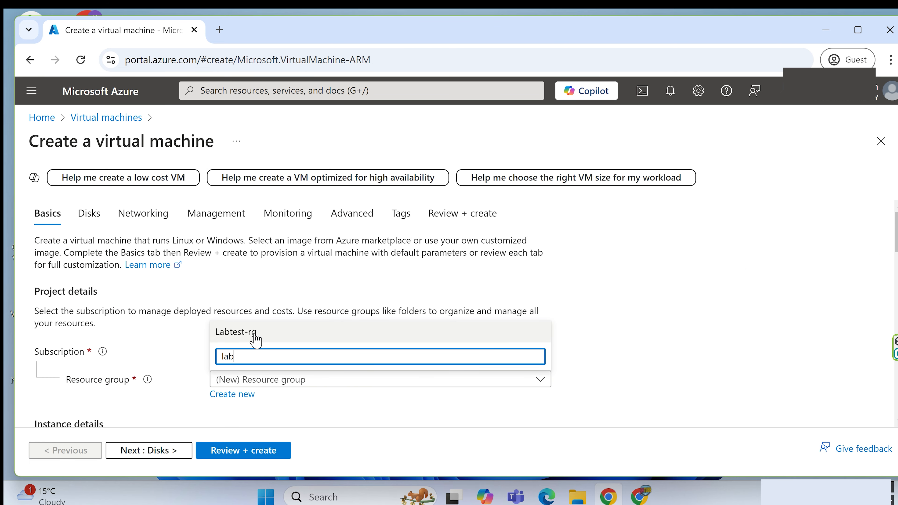
click(240, 332)
scroll(230, 297, down, 4)
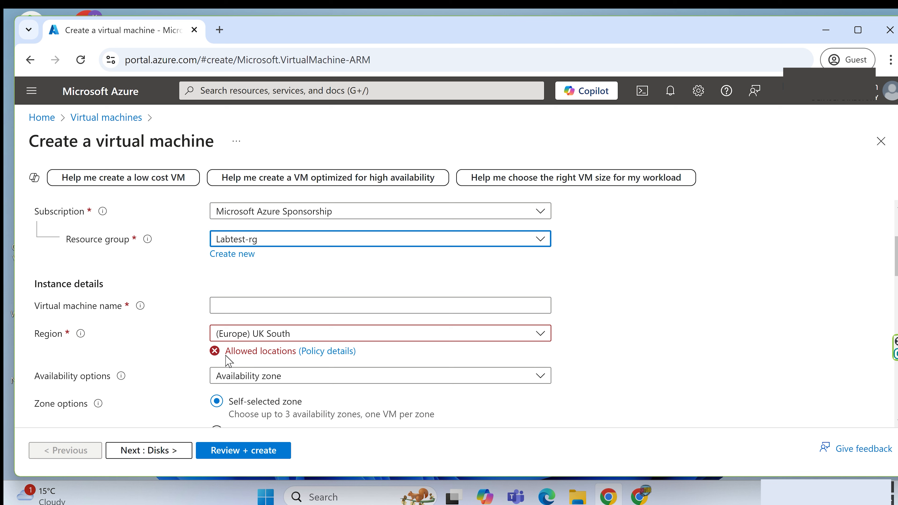
click(258, 339)
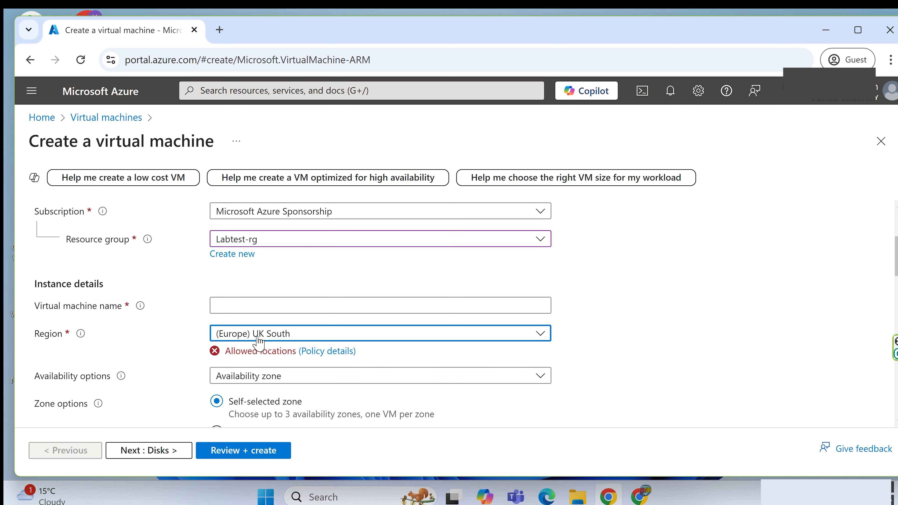
text(east)
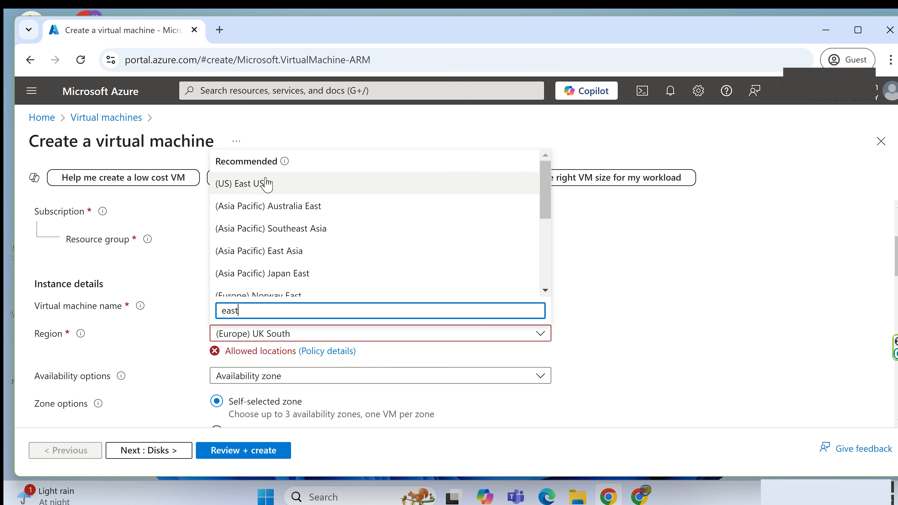
click(269, 184)
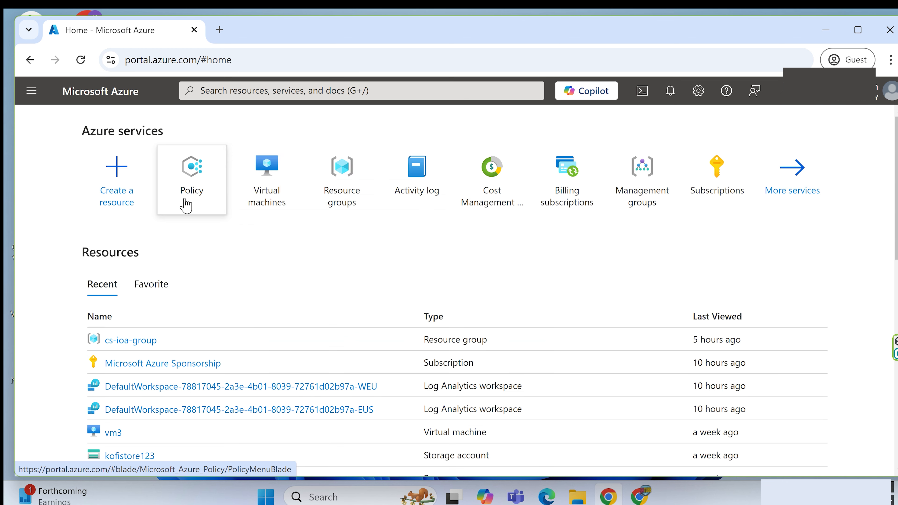
Open the Policy service and view the compliance details of the Allowed locations assignment.
mouse_move(183, 203)
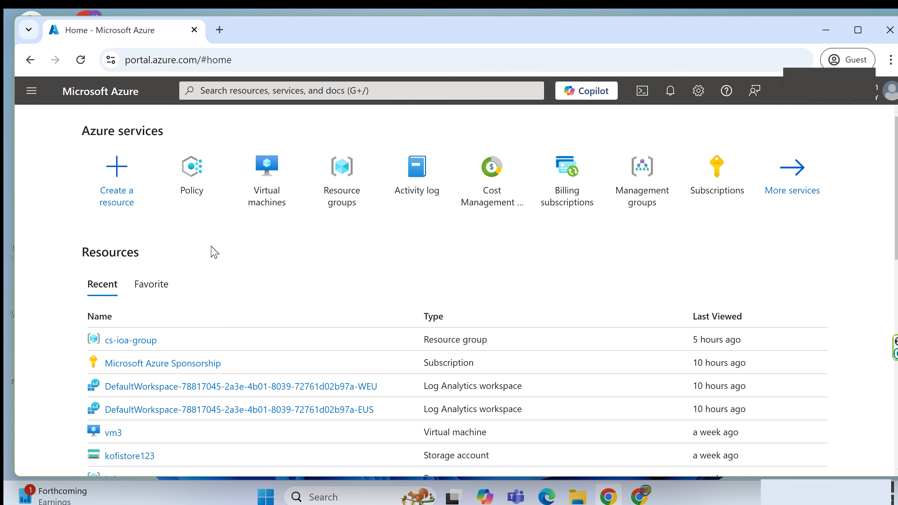
click(190, 193)
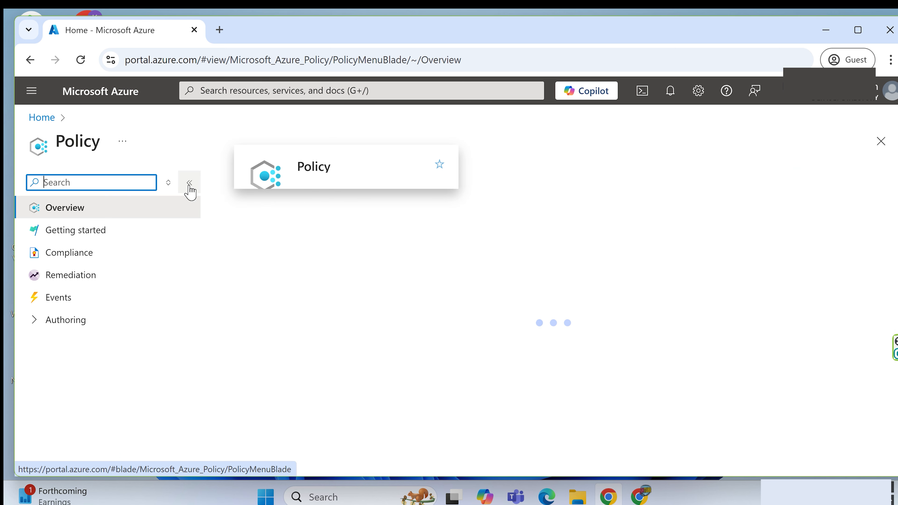
scroll(267, 304, down, 5)
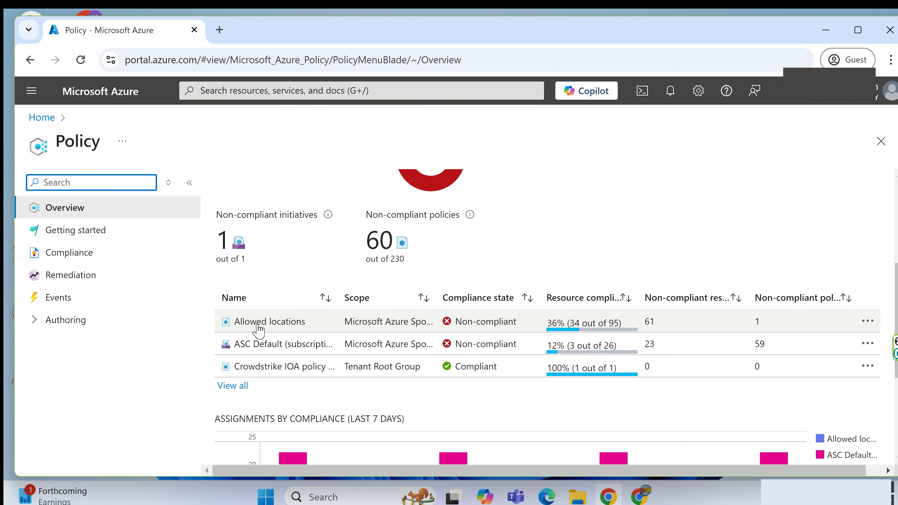
click(268, 326)
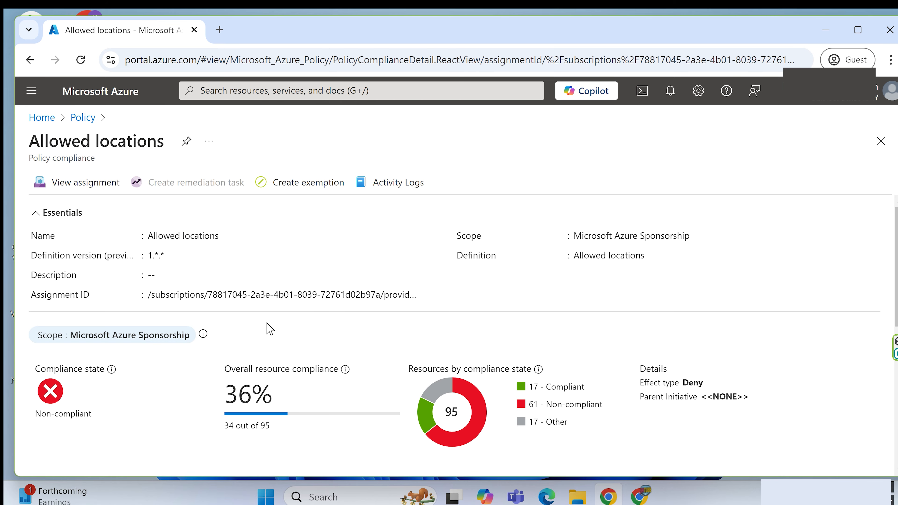
Filter the resource compliance list by "labtest" and check the compliance state of the Labtest-rg resources.
scroll(191, 321, down, 2)
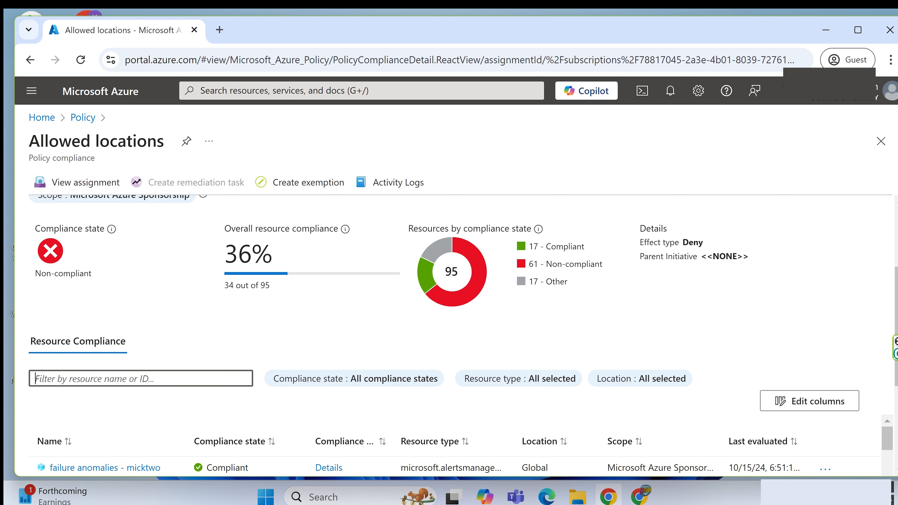
text(lab)
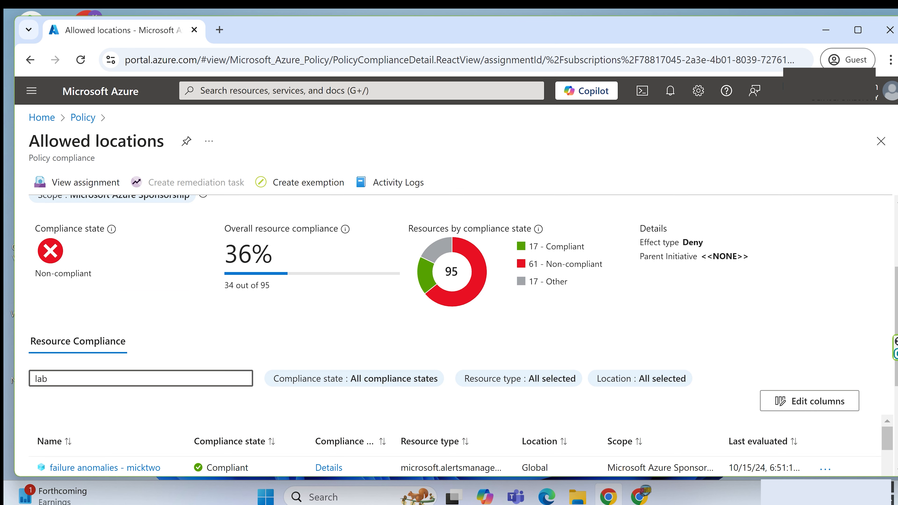
text(test)
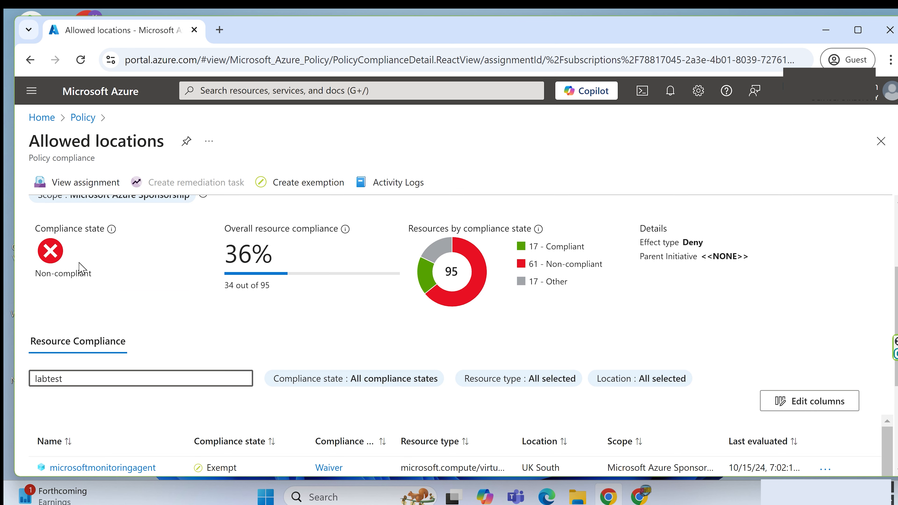
scroll(281, 335, down, 4)
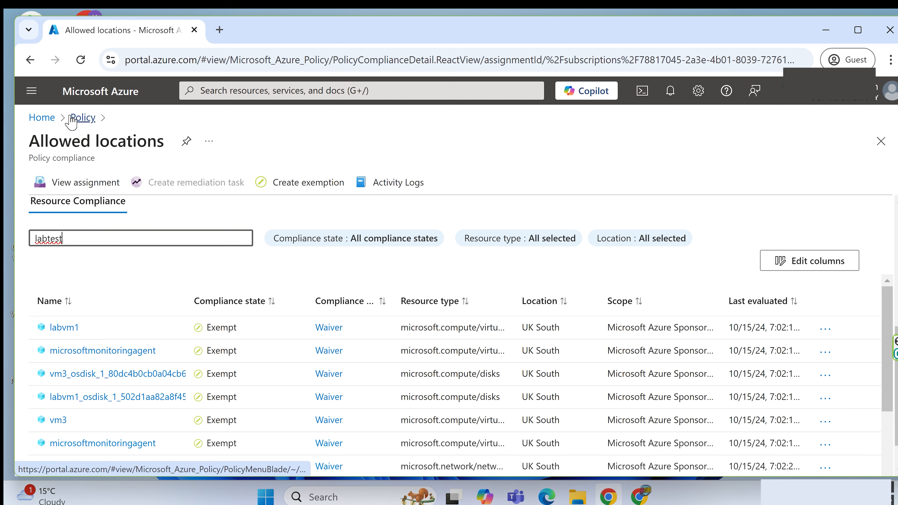
Return to the virtual machines service and start creating another Azure virtual machine.
click(345, 90)
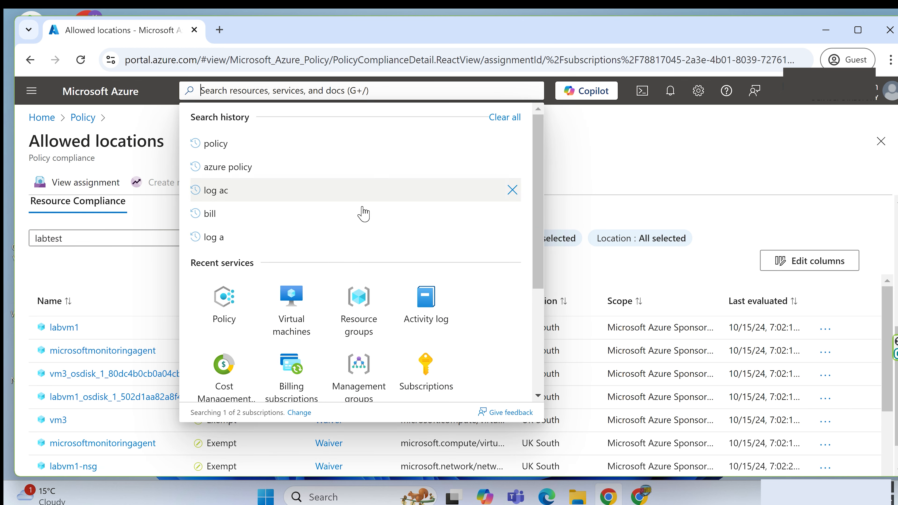
click(291, 311)
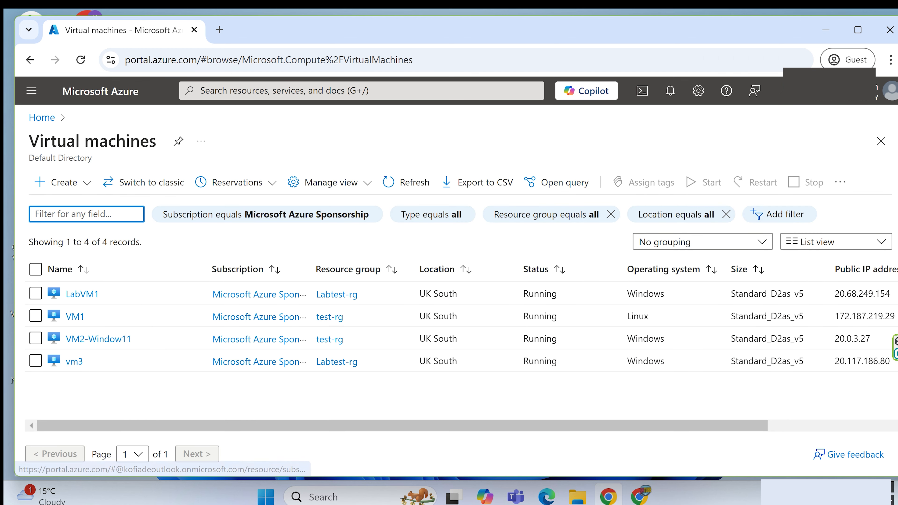
click(46, 182)
click(71, 209)
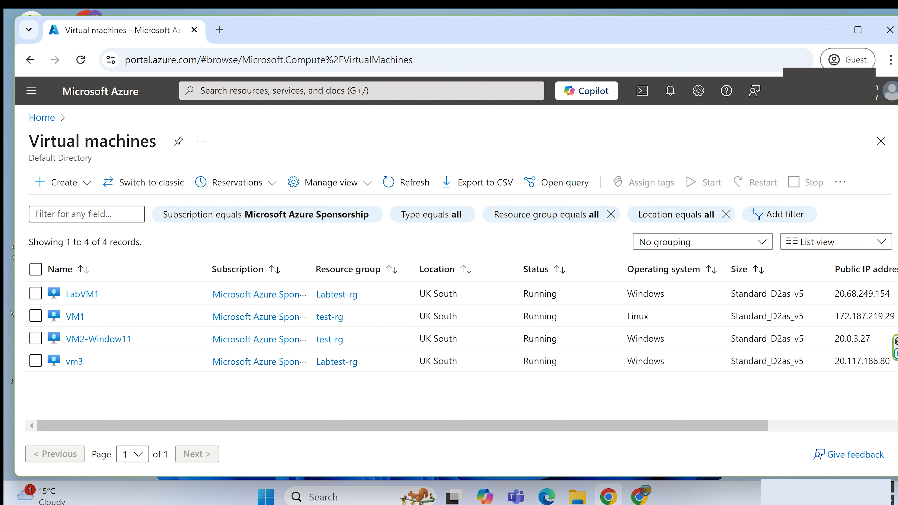
Set the new virtual machine's resource group to Labtest-rg and its name to VM1.
click(260, 311)
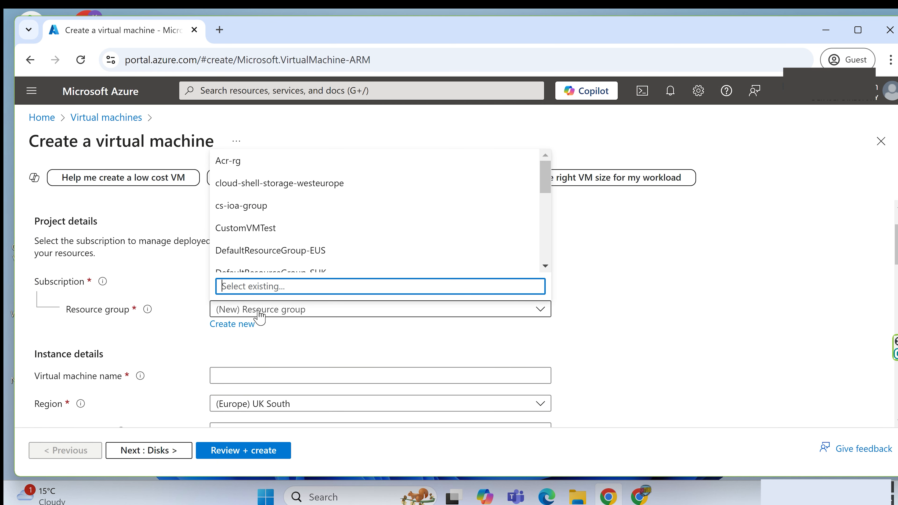
text(lab)
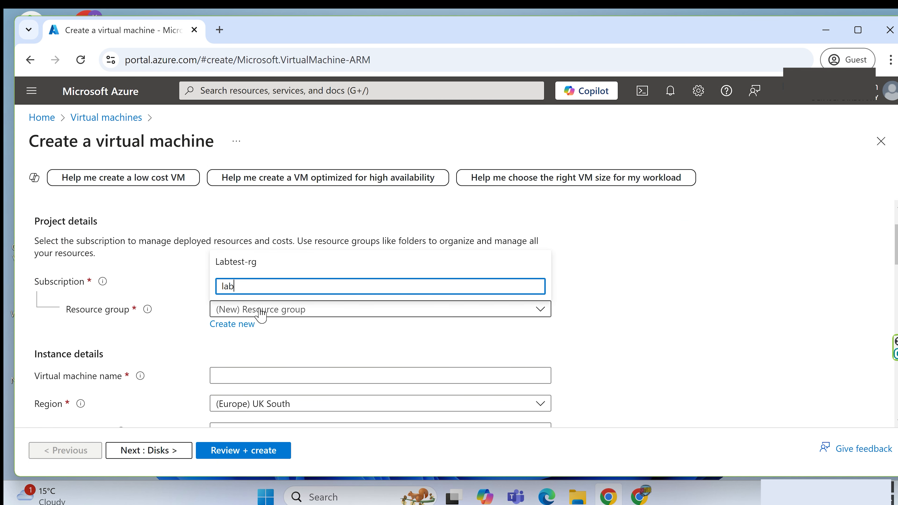
text(test)
click(261, 262)
scroll(166, 318, down, 2)
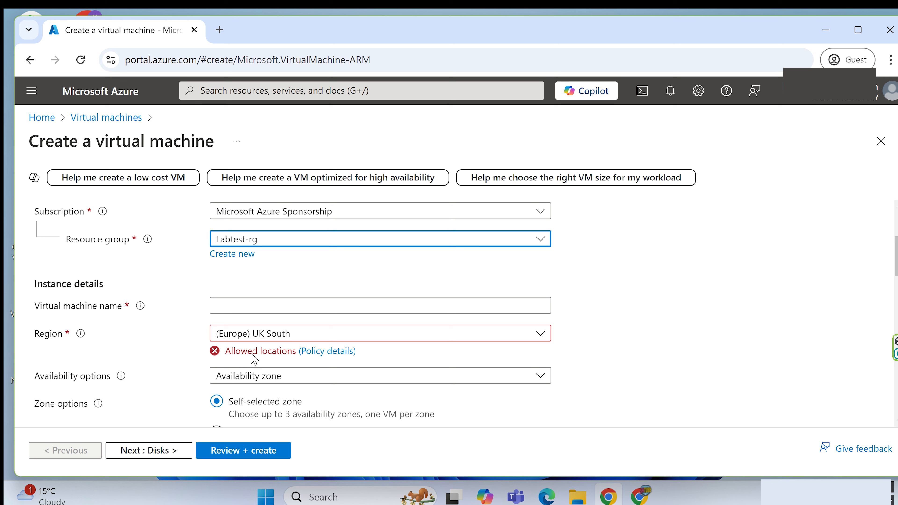
click(219, 305)
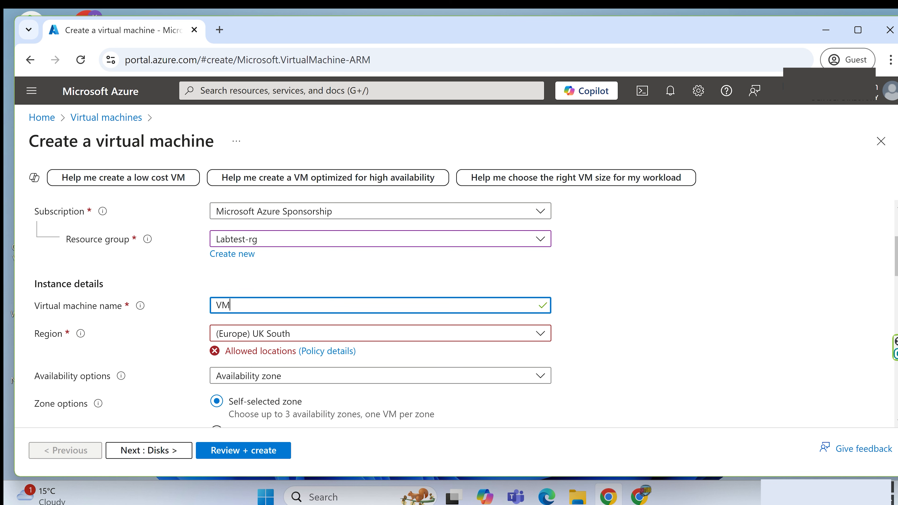
click(631, 325)
Choose Ubuntu Server 24.04 LTS - x64 Gen2 as the virtual machine's image.
scroll(601, 322, down, 6)
scroll(207, 333, down, 2)
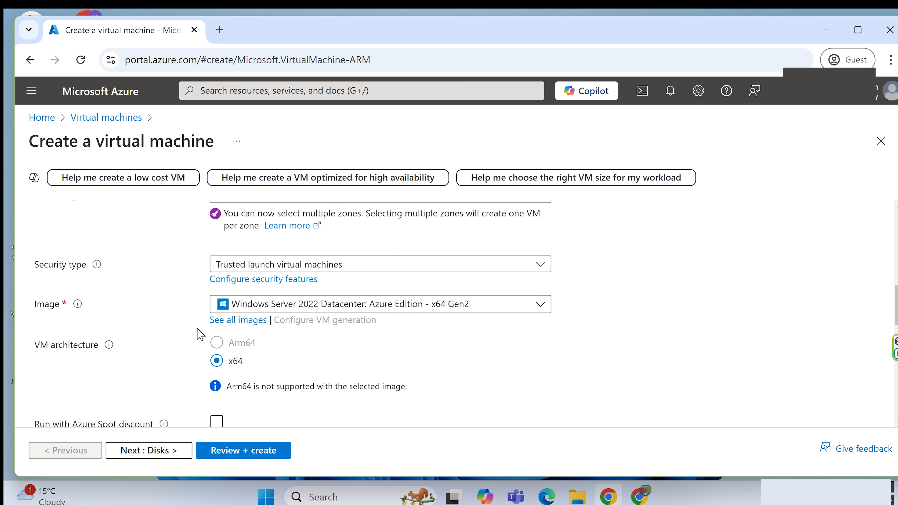
click(263, 310)
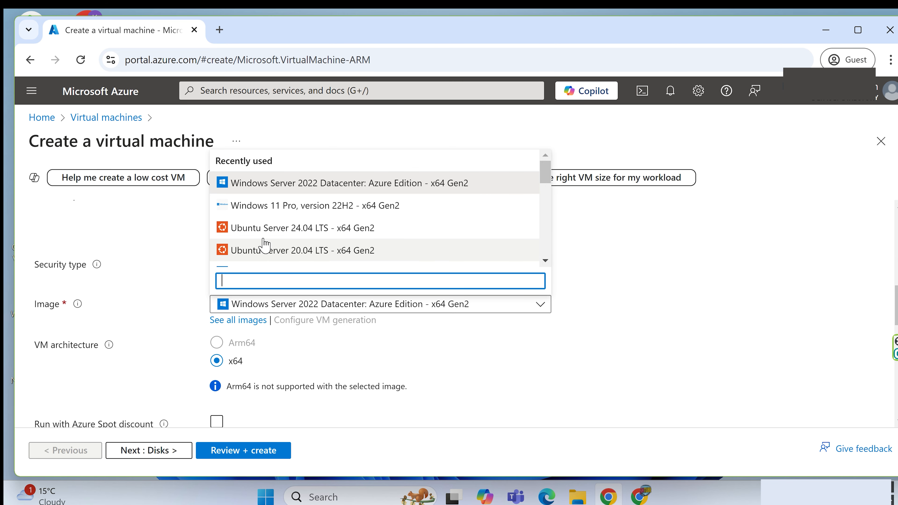
click(249, 236)
scroll(154, 370, down, 4)
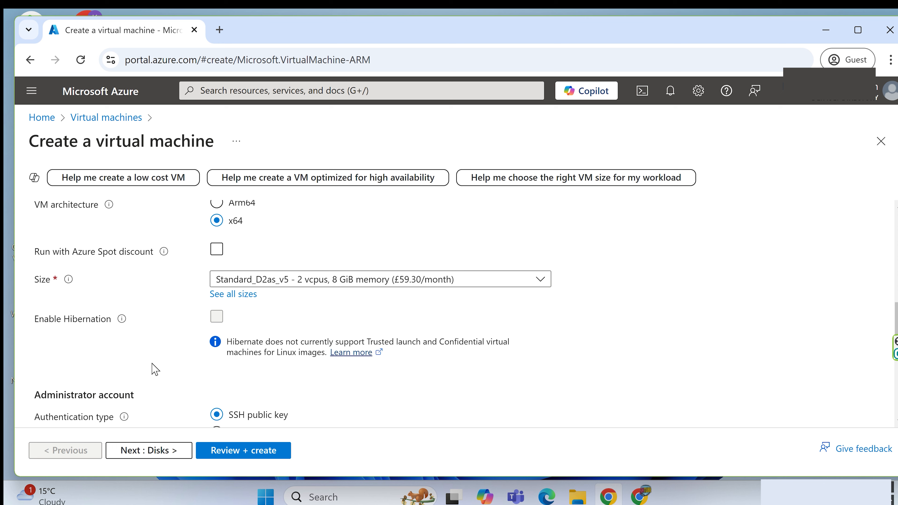
Name the new SSH key pair testkey and submit the virtual machine configuration for review.
scroll(156, 352, down, 4)
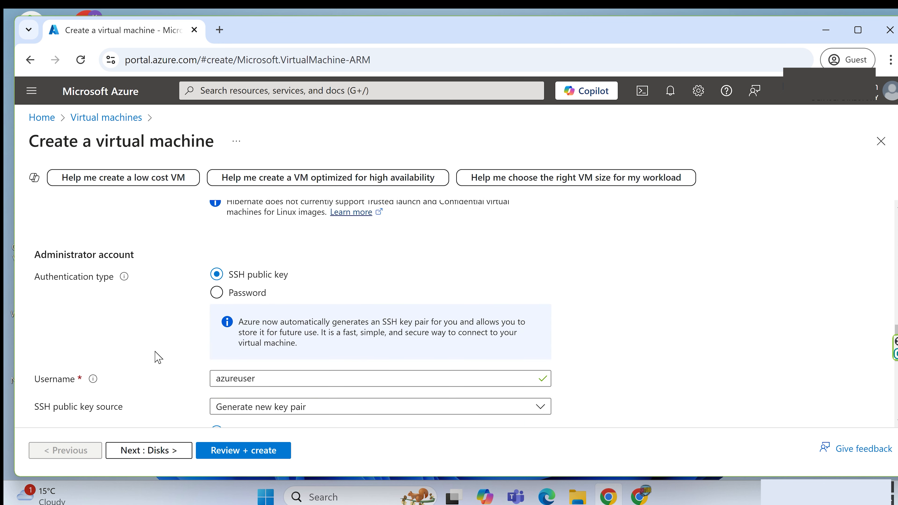
scroll(158, 358, down, 4)
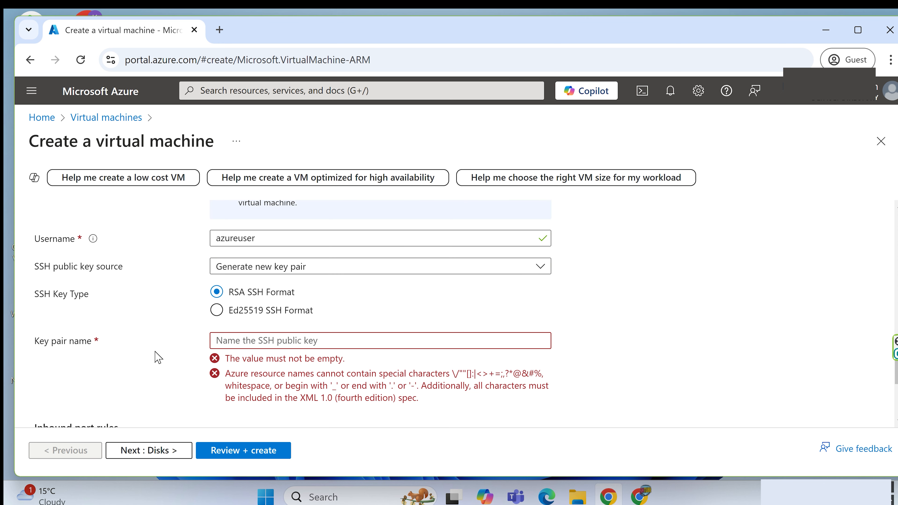
click(304, 340)
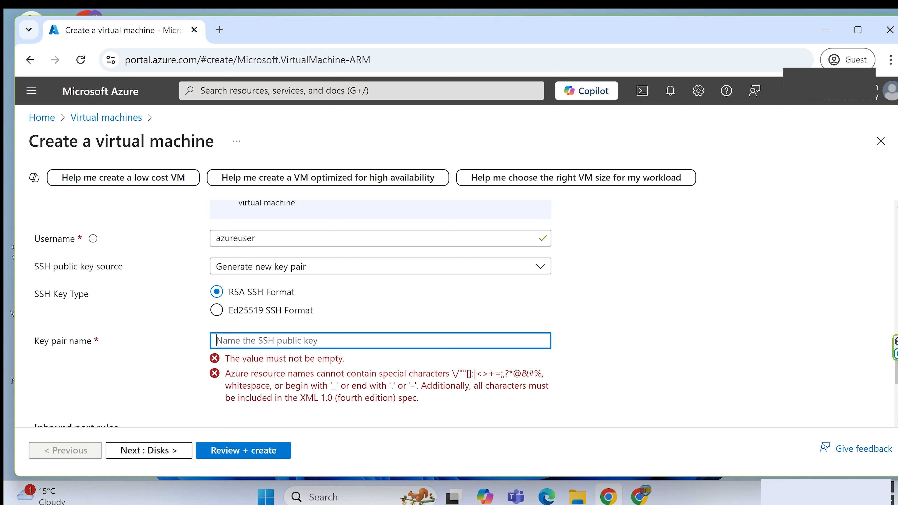
text(testkey)
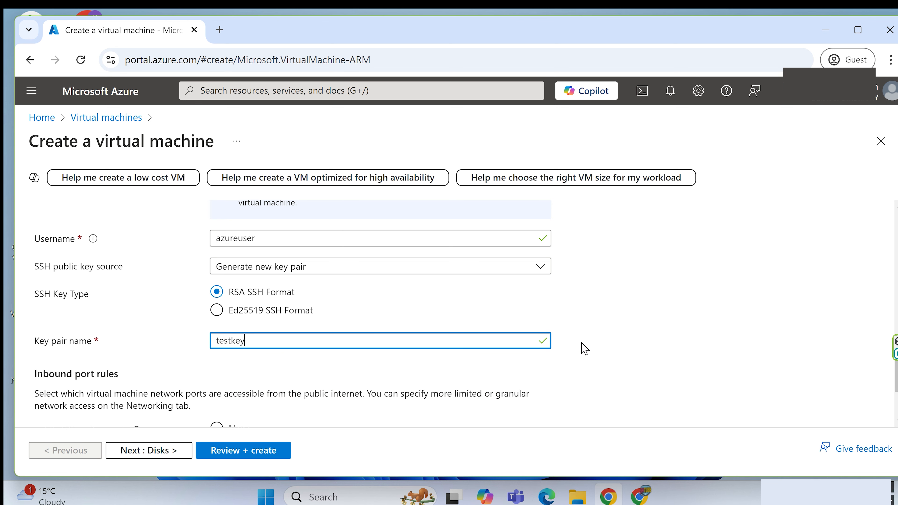
click(652, 338)
scroll(631, 324, down, 4)
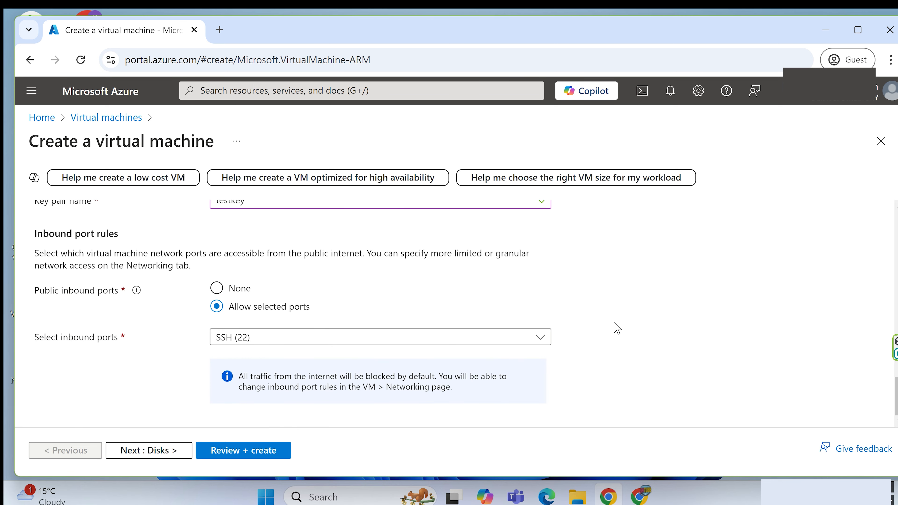
click(222, 456)
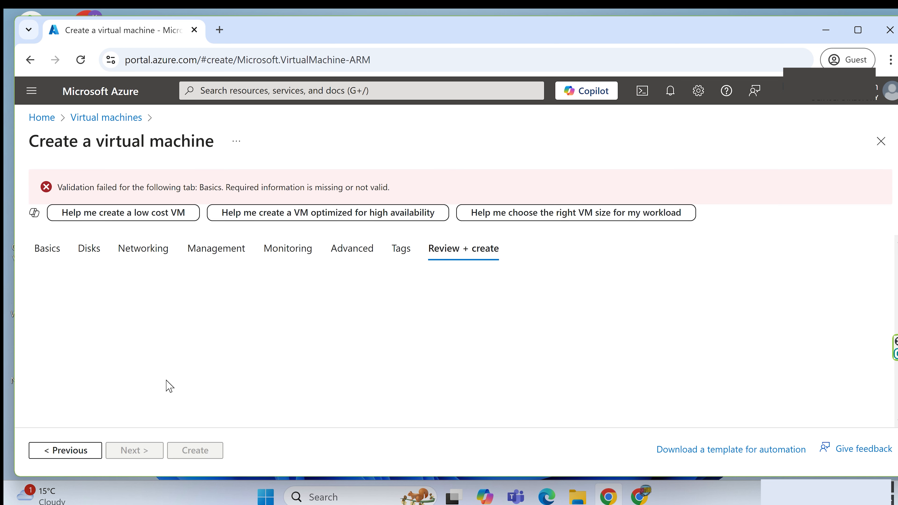
Go back to the virtual machine's basic settings and examine them for missing or invalid entries.
click(53, 253)
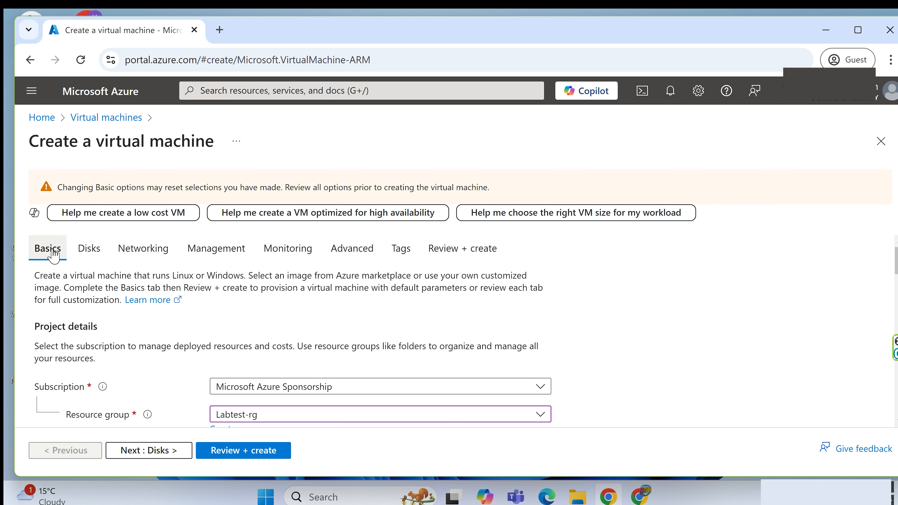
scroll(398, 318, down, 10)
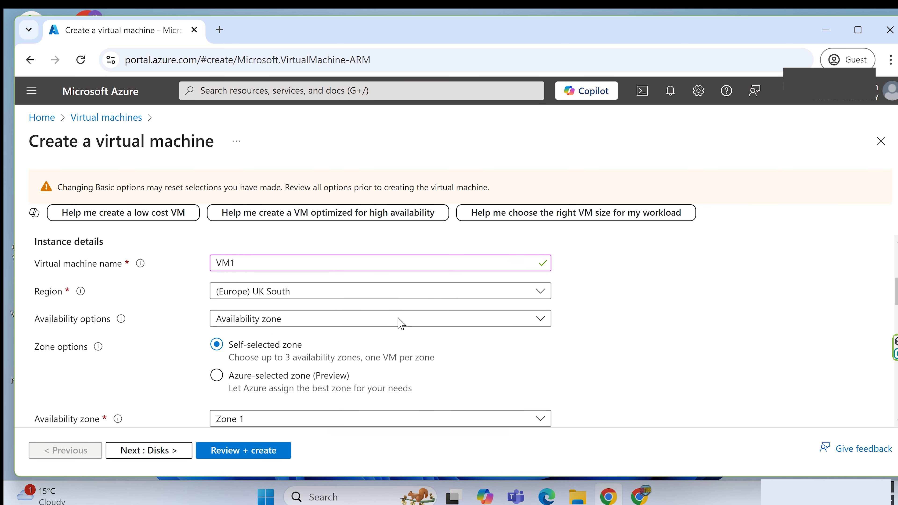
scroll(401, 323, down, 10)
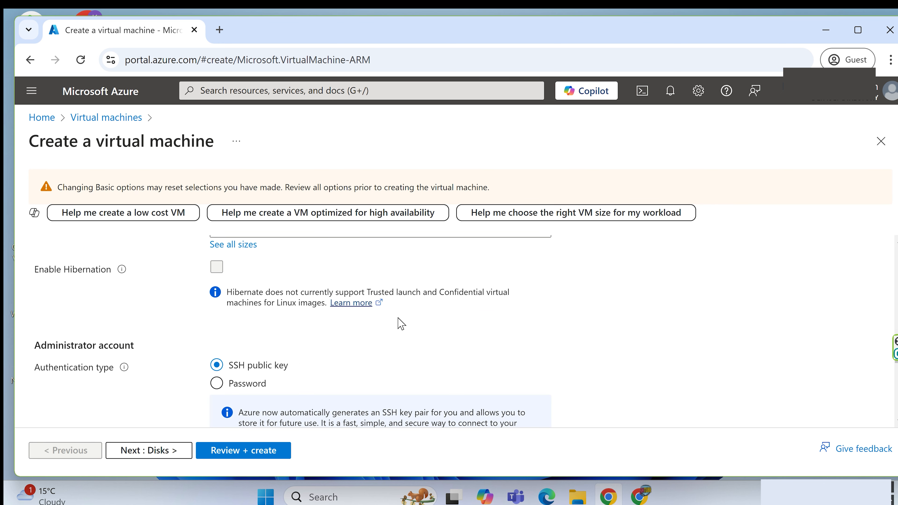
scroll(398, 319, down, 6)
scroll(399, 319, up, 4)
scroll(401, 323, up, 10)
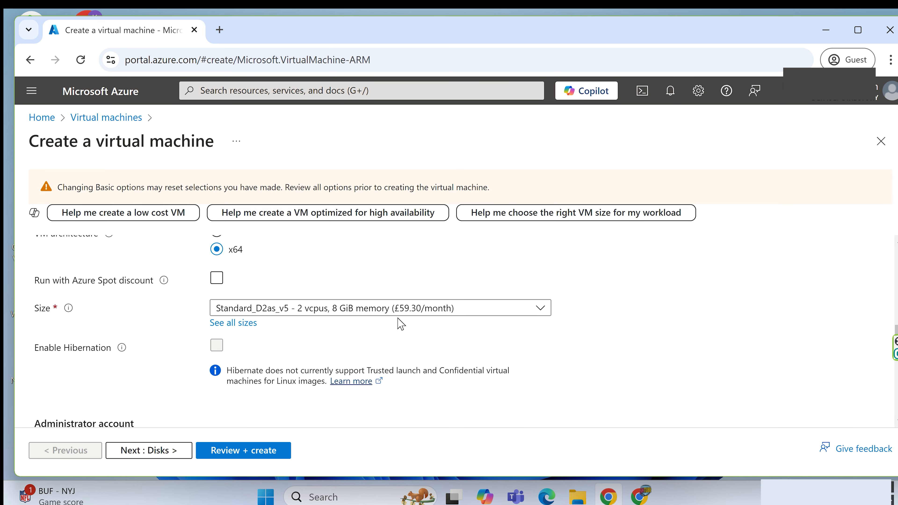
scroll(401, 325, up, 2)
scroll(400, 324, down, 6)
scroll(399, 324, up, 4)
scroll(398, 323, up, 2)
scroll(395, 320, up, 4)
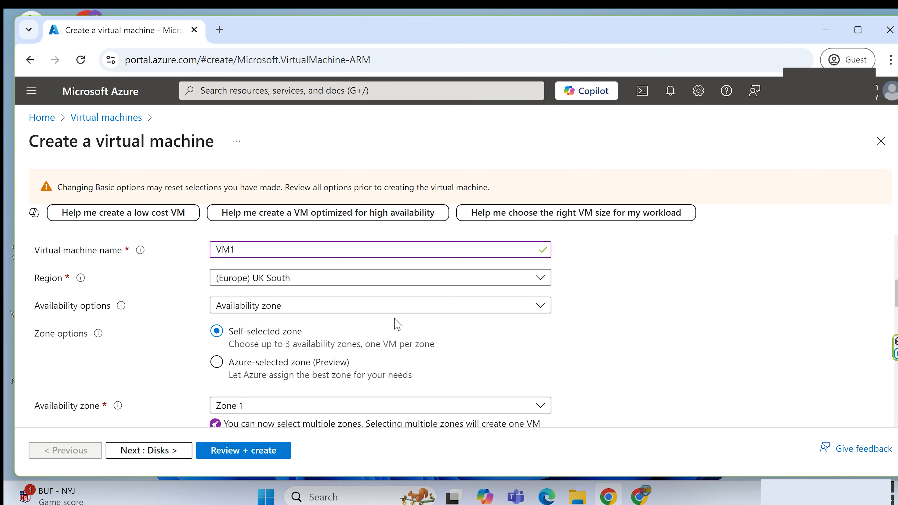
Set the virtual machine's region to (Asia Pacific) Central India and submit the configuration for review again.
scroll(318, 340, up, 2)
click(296, 348)
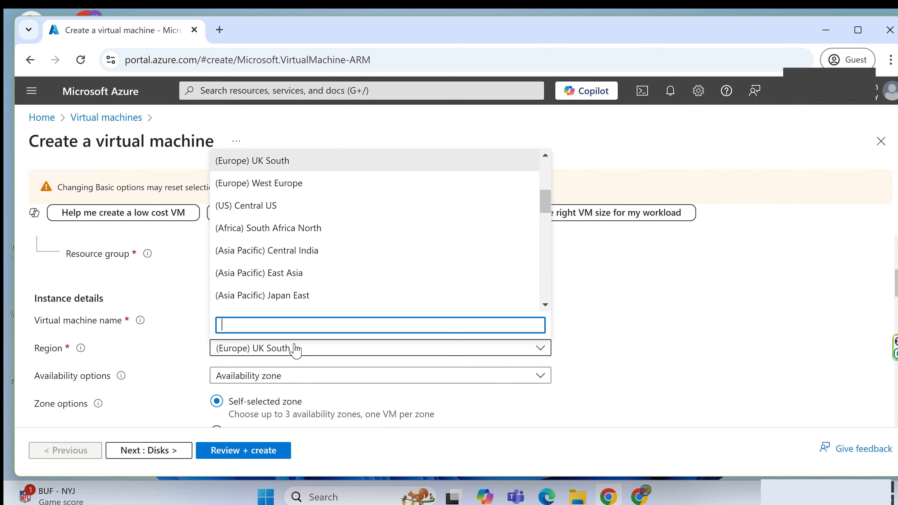
click(264, 250)
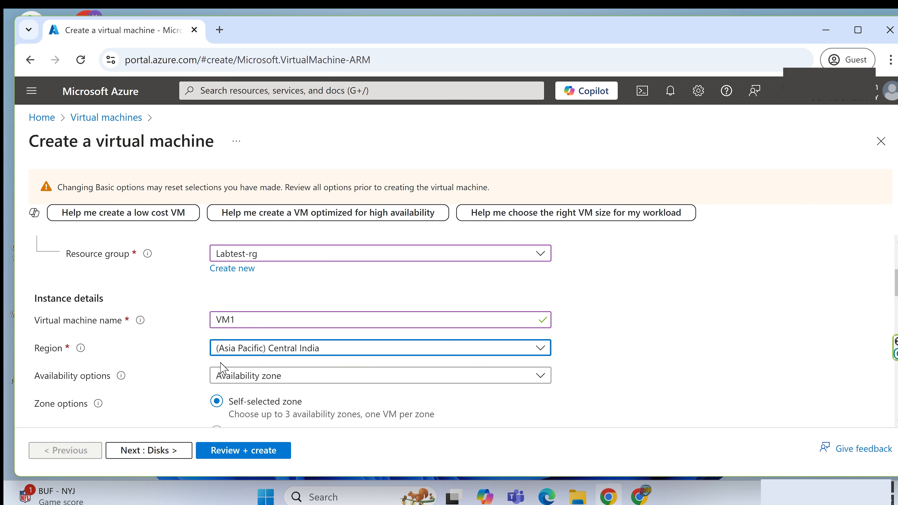
click(648, 332)
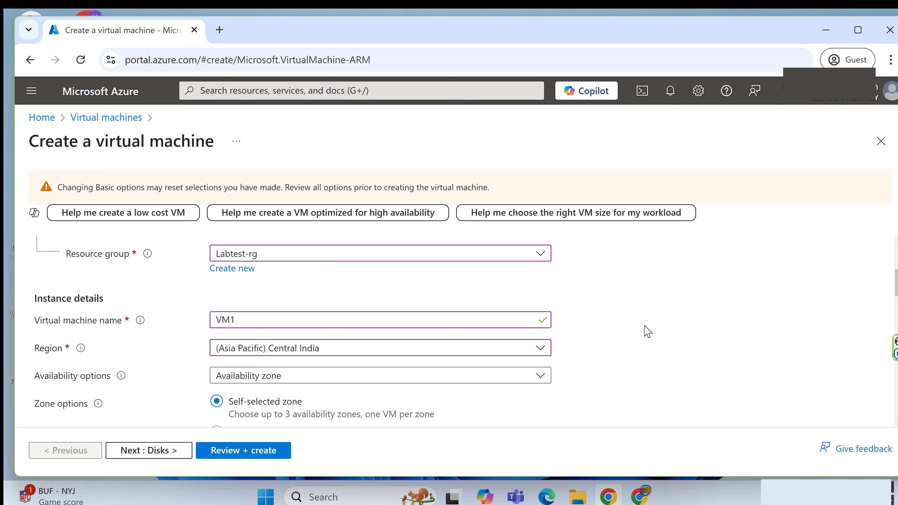
scroll(647, 331, down, 15)
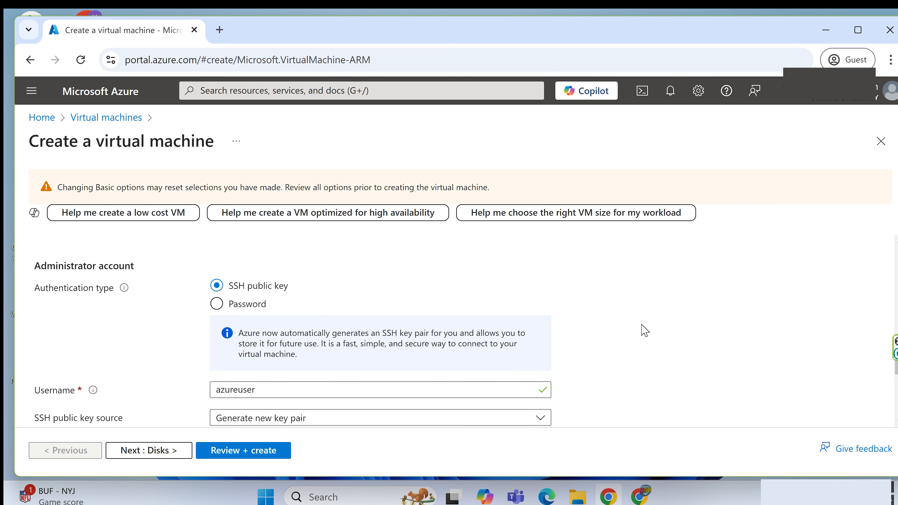
click(256, 455)
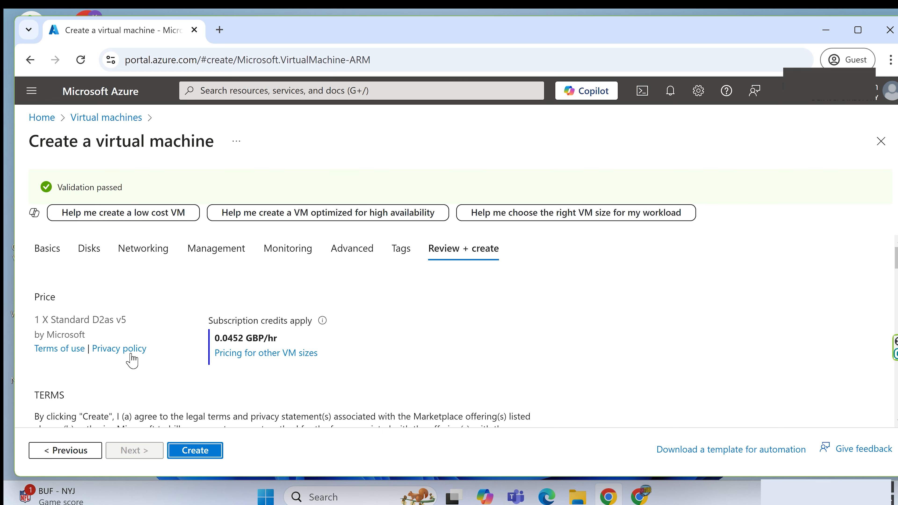
Create the virtual machine and save its generated private key as the PEM file testkey in Downloads.
click(198, 456)
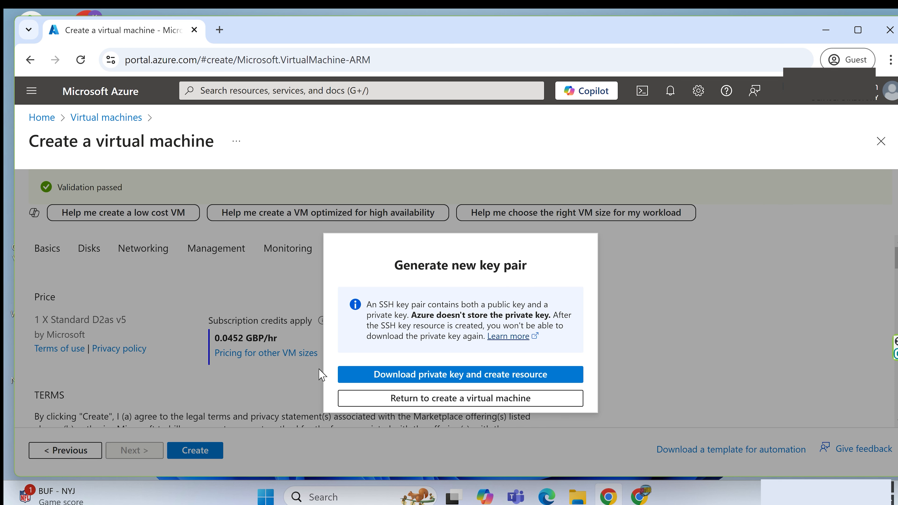
click(458, 376)
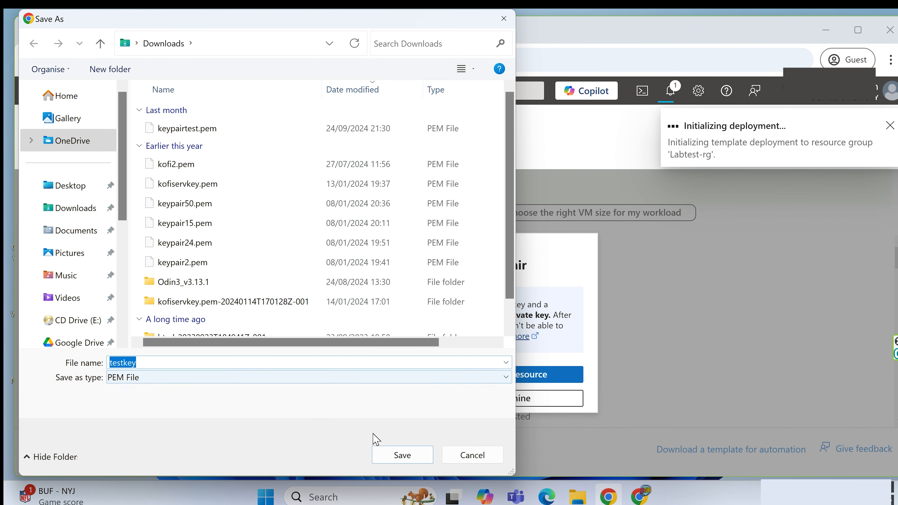
click(402, 456)
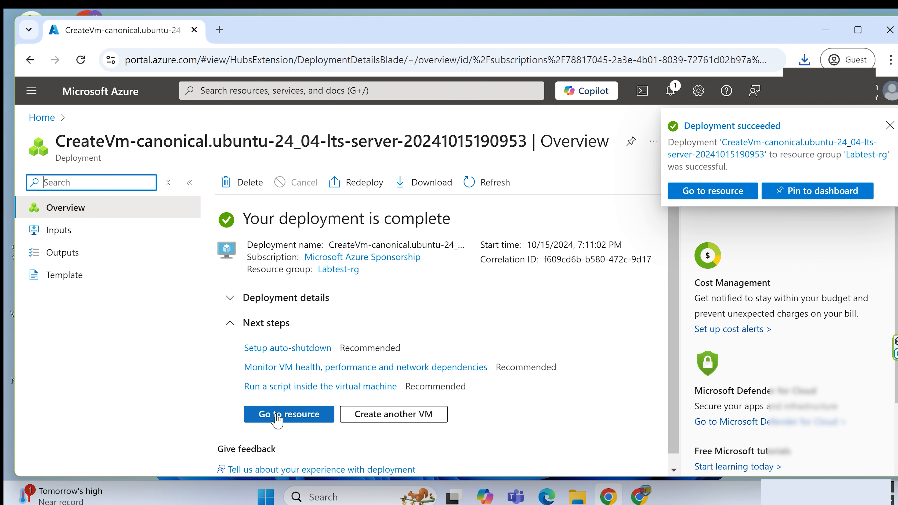
Open the deployed VM1 resource and check its status and location.
click(278, 416)
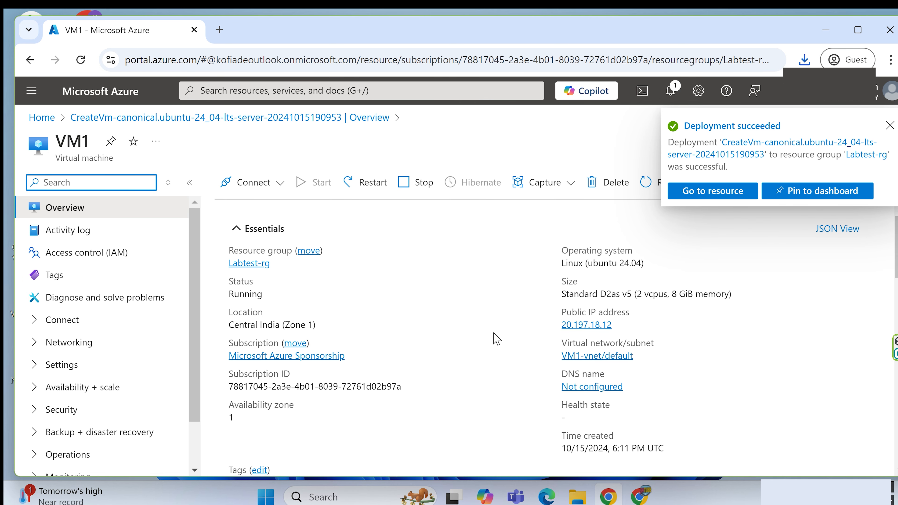
drag(229, 294, 262, 295)
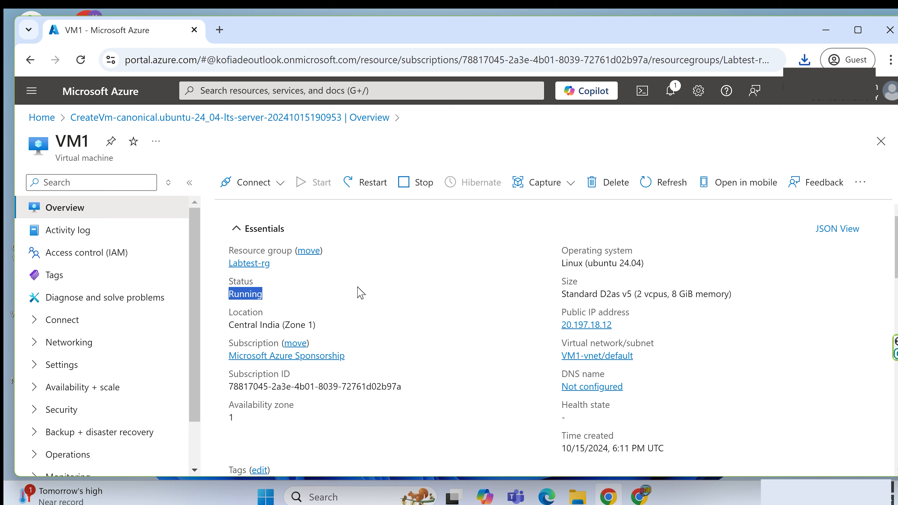
drag(235, 324, 267, 324)
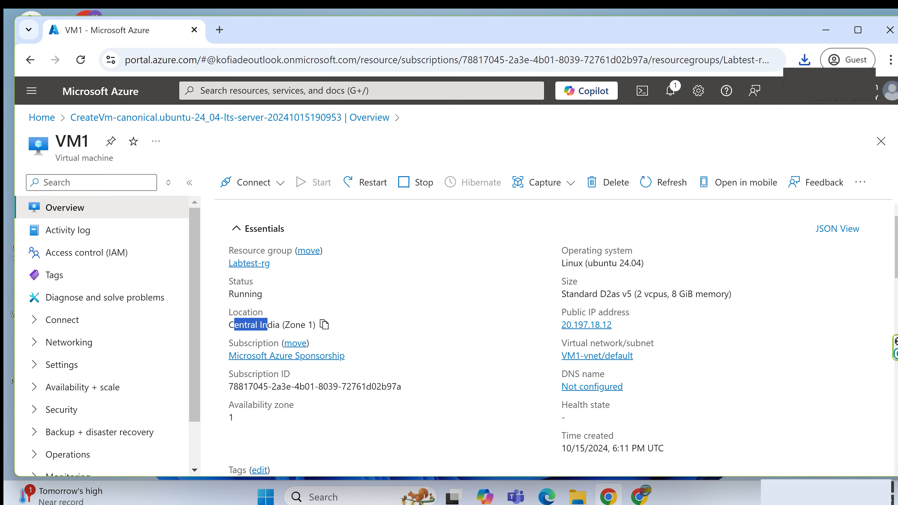
click(413, 299)
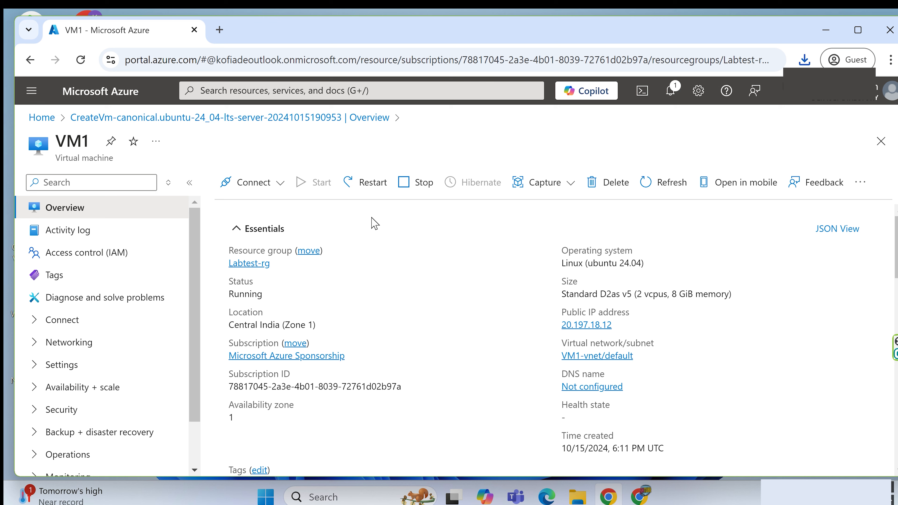
Open the Policy service, view the activity log of the Allowed locations assignment, and return to the portal home page.
click(294, 91)
click(221, 141)
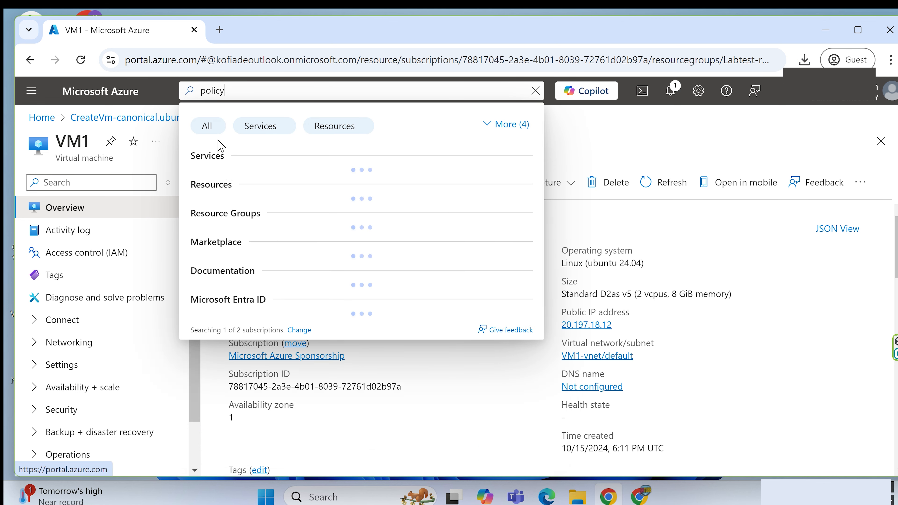
click(221, 181)
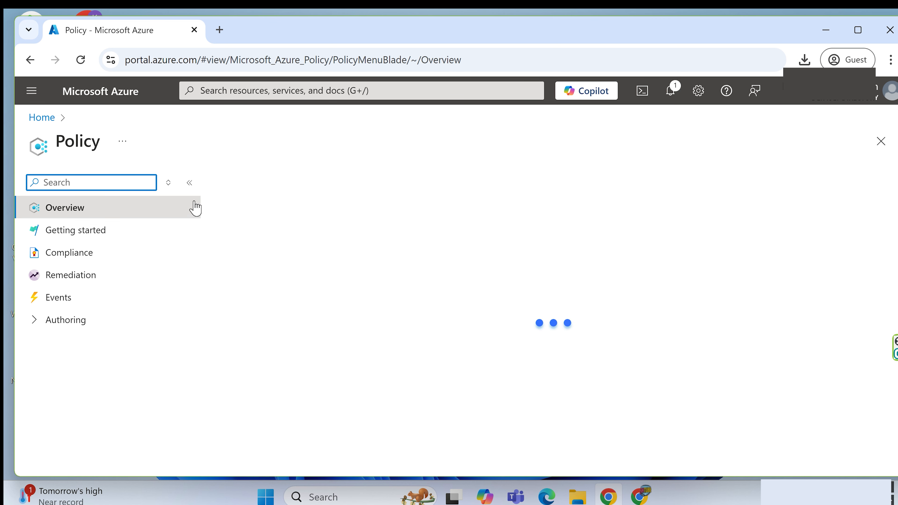
scroll(260, 320, down, 6)
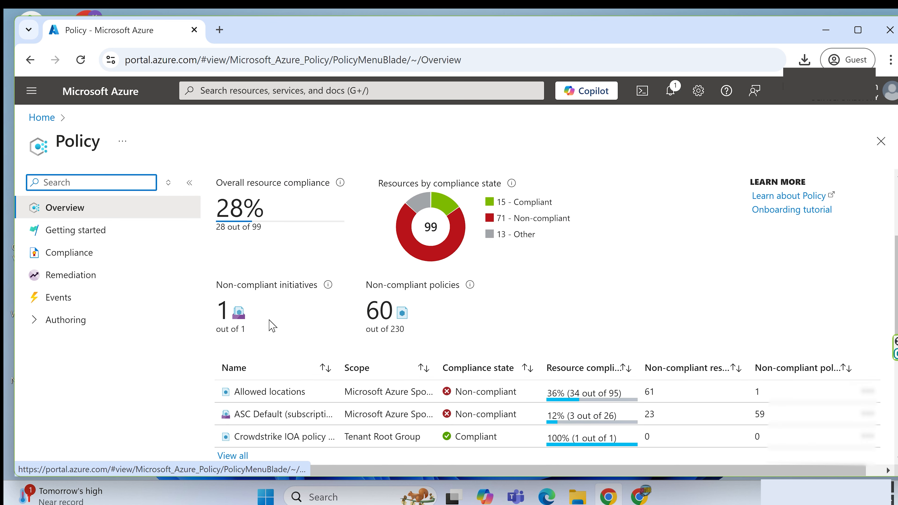
click(255, 252)
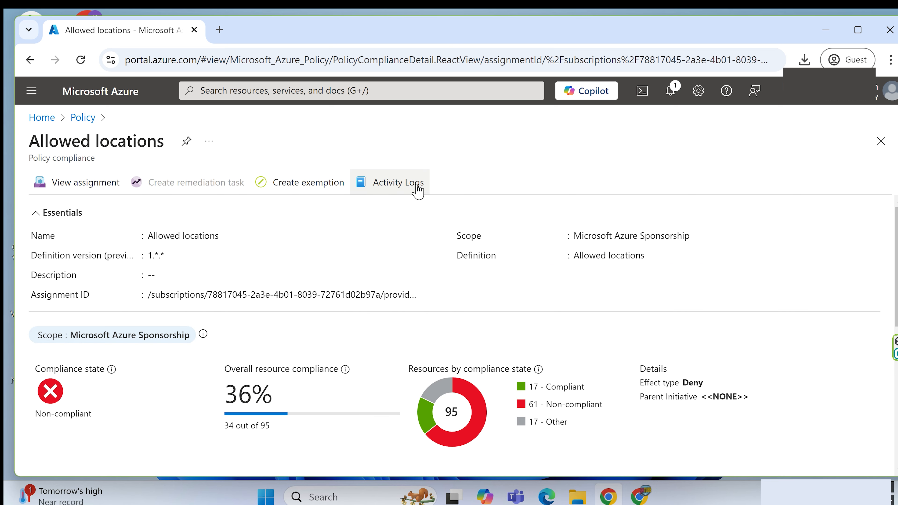
click(391, 194)
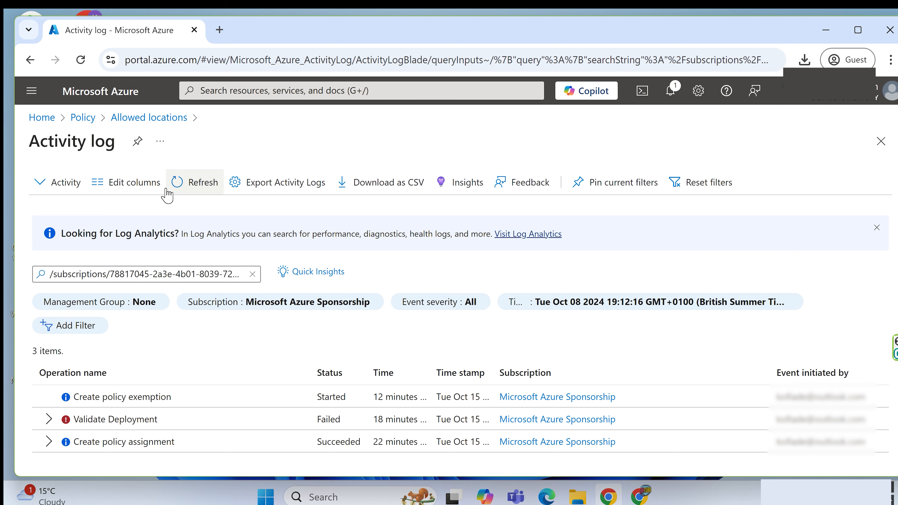
click(43, 118)
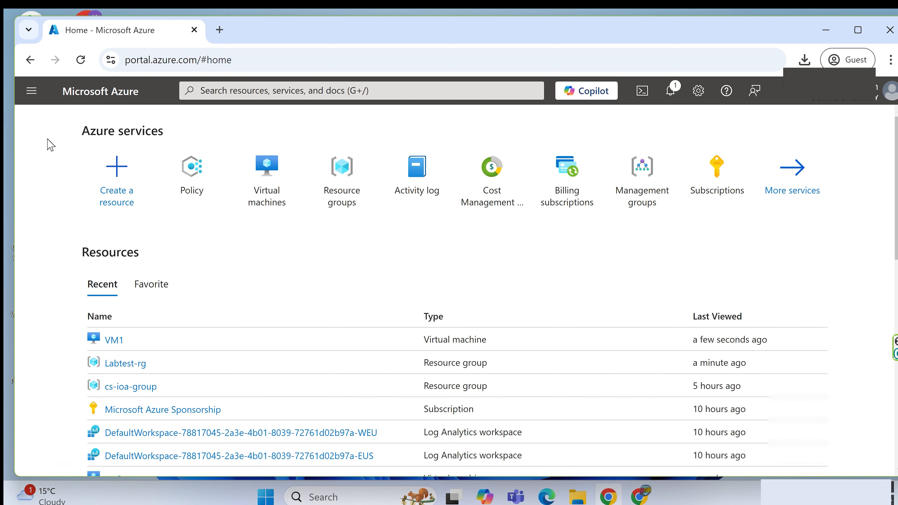